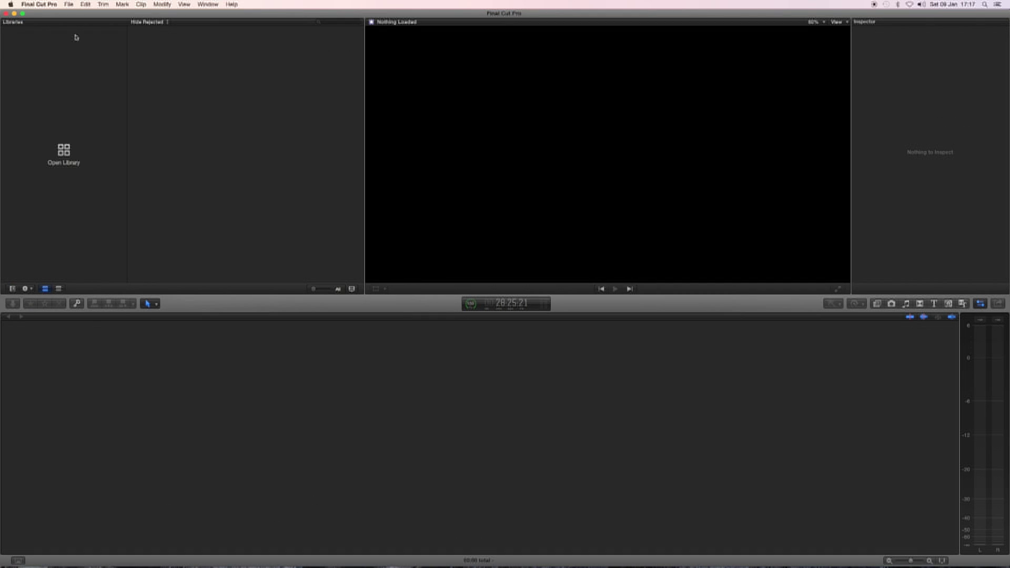
Step: Create a new library named "Multicam tutorial" on the Desktop
left_click(69, 4)
mouse_move(73, 13)
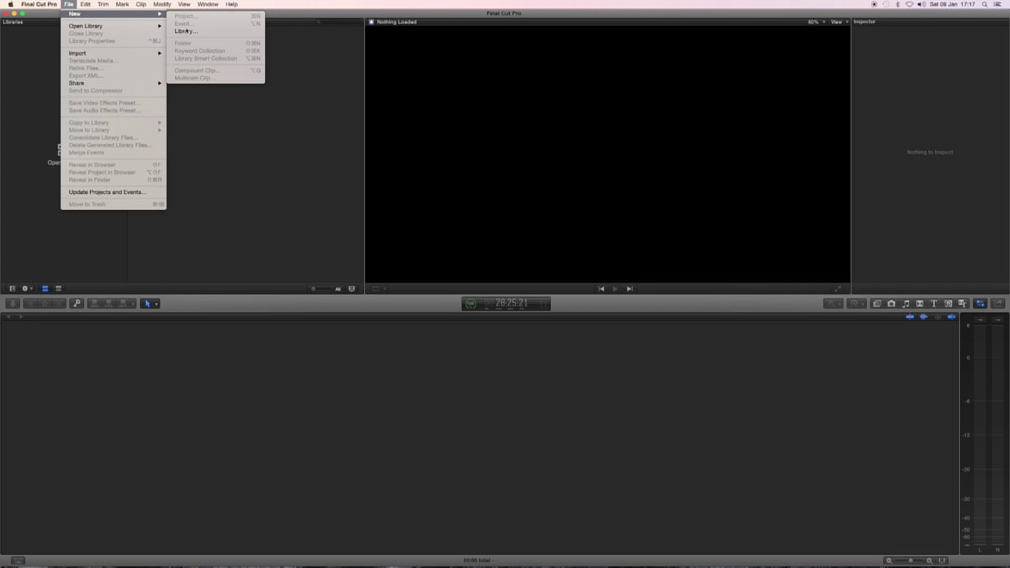
left_click(186, 31)
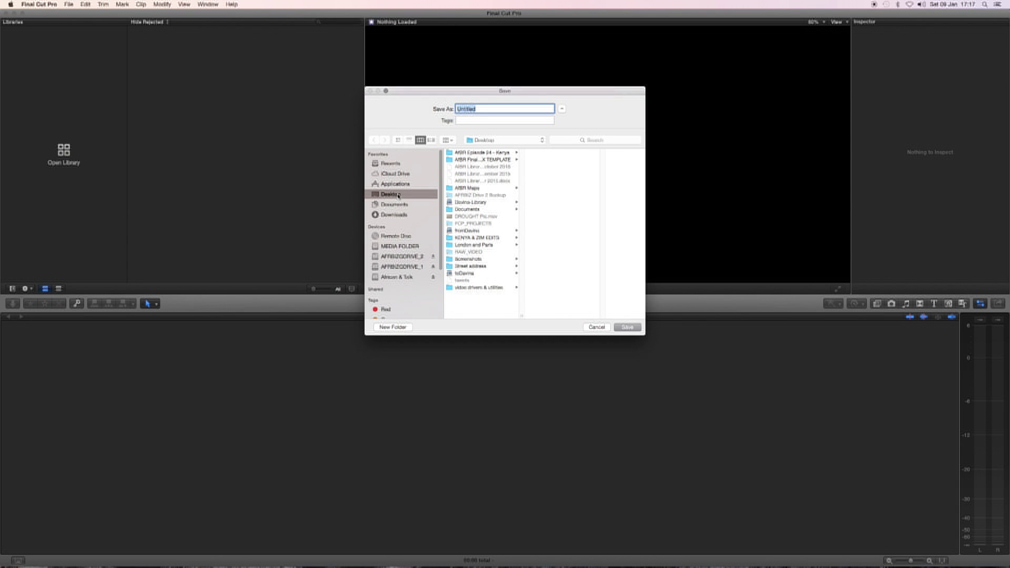
type("Multicam tutoria")
left_click(628, 328)
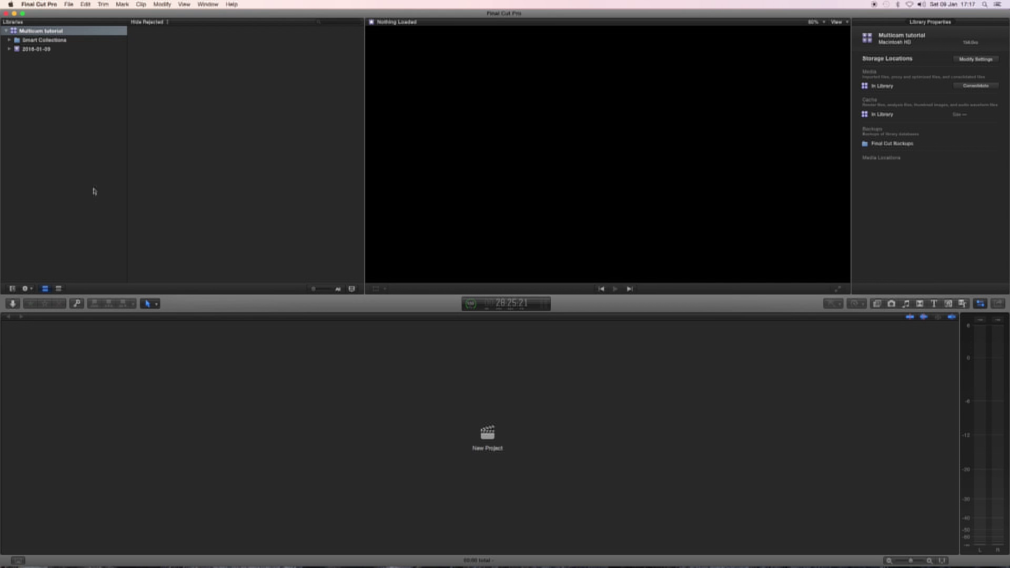
Step: Open media import and preview the four camera clips and the two WAV recordings in the Studio Shoot for Tutorial folder
left_click(14, 304)
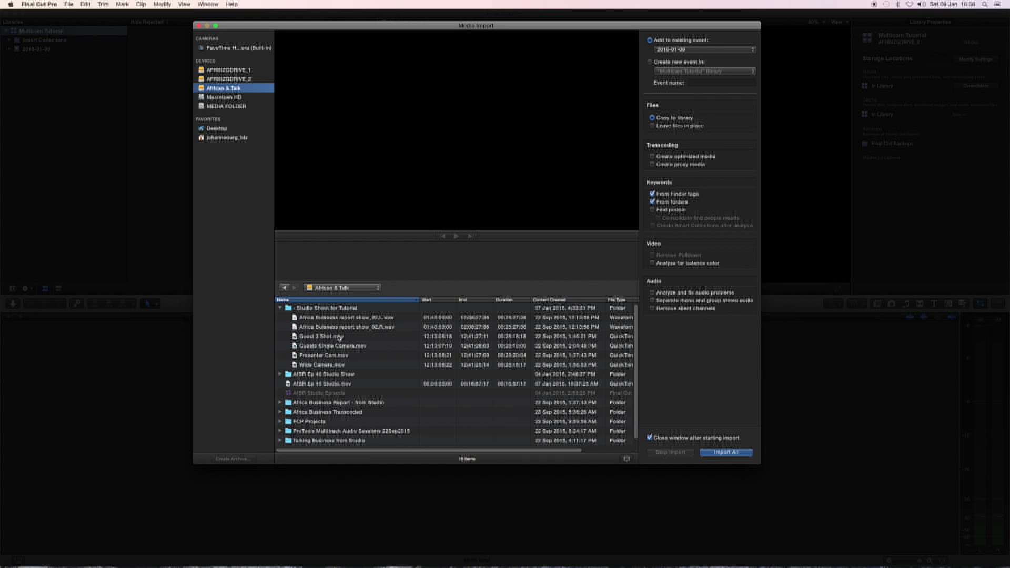
left_click(339, 338)
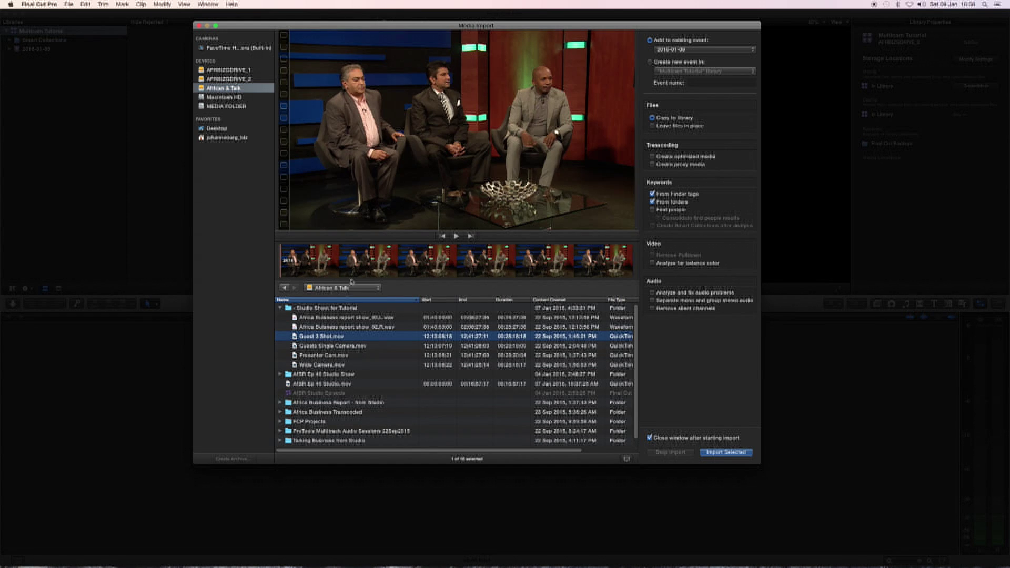
left_click(419, 260)
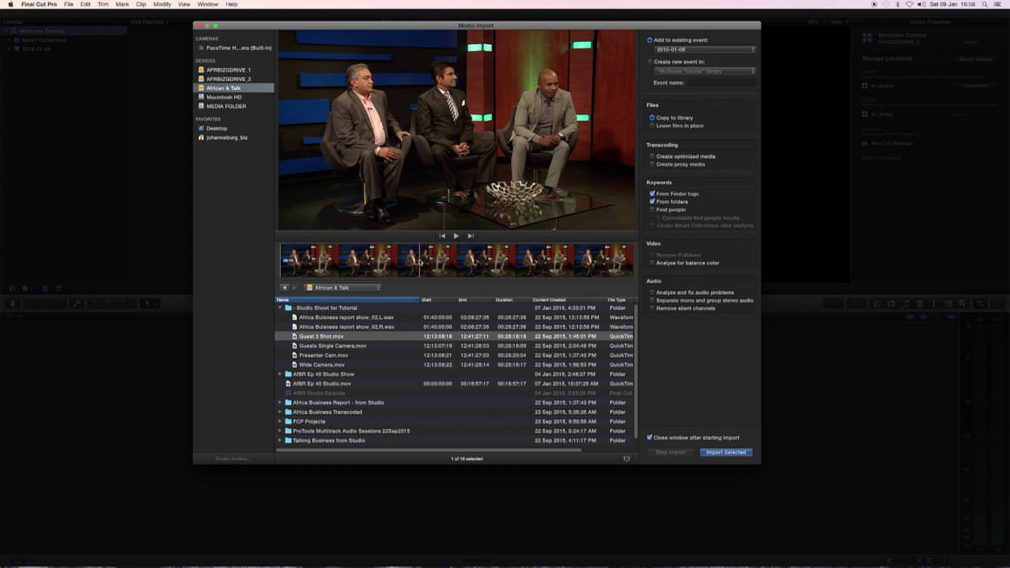
key("Down")
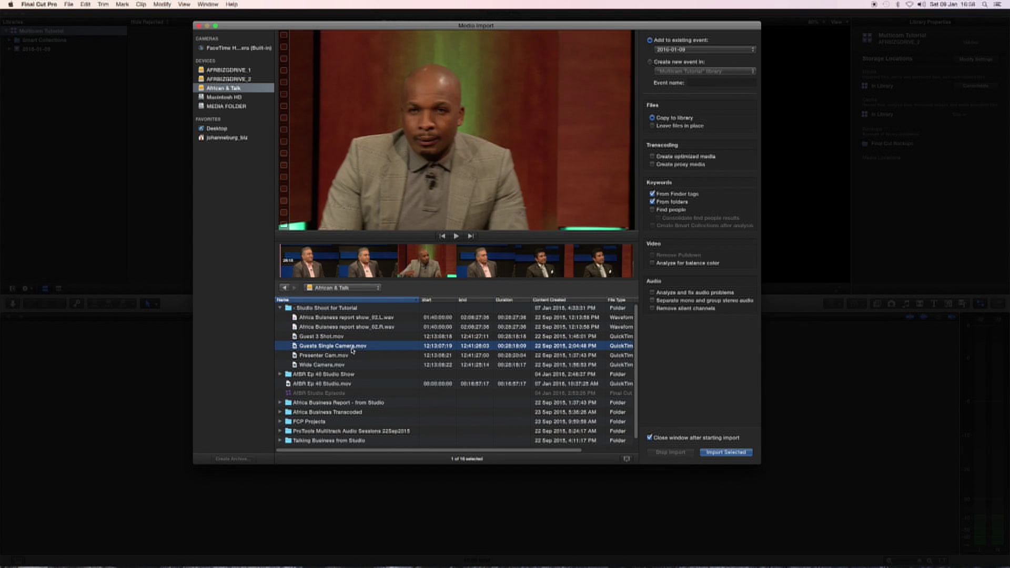
left_click(403, 258)
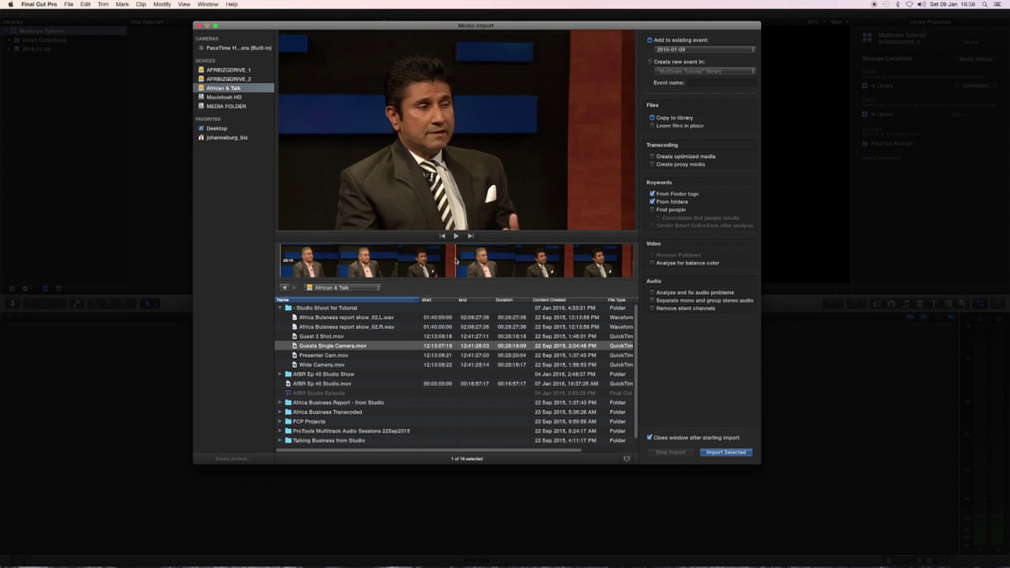
left_click(347, 356)
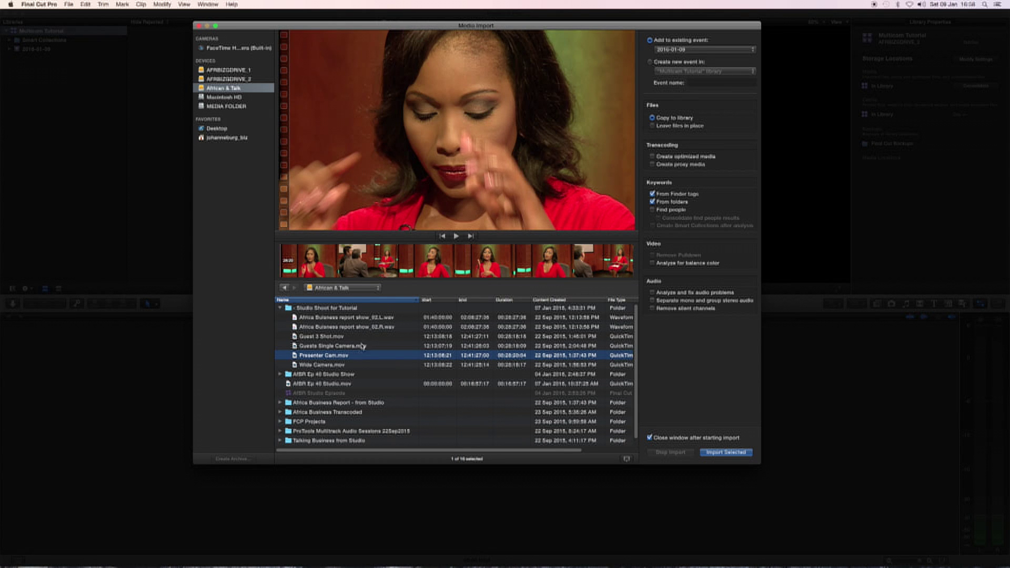
left_click(352, 364)
left_click(427, 262)
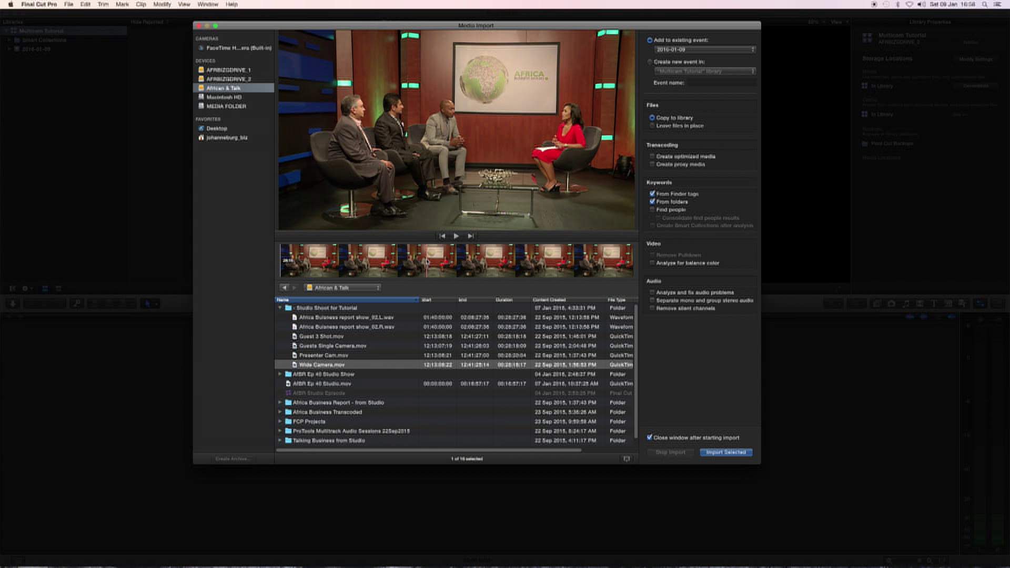
left_click(359, 318)
left_click(362, 328)
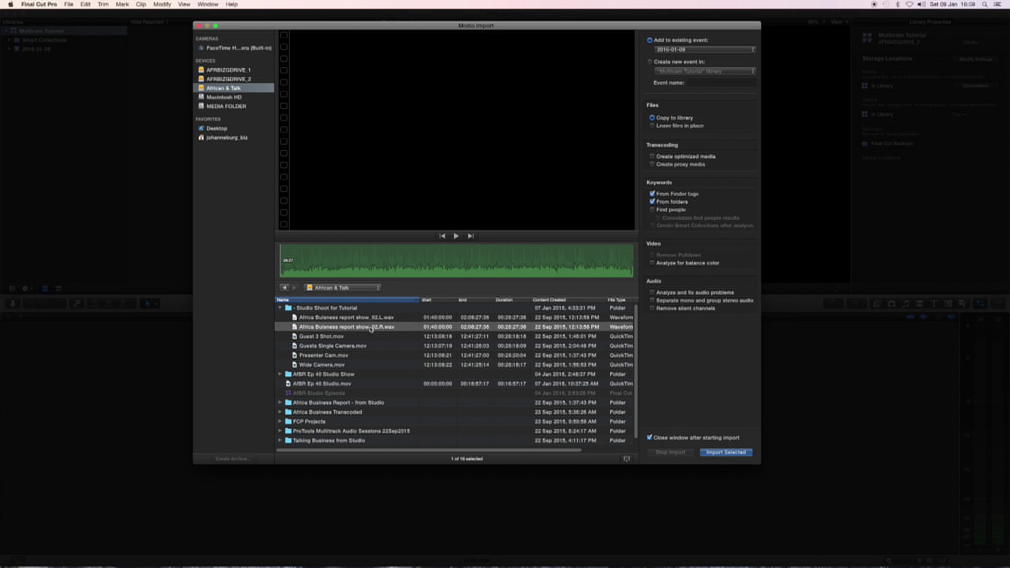
left_click(370, 320)
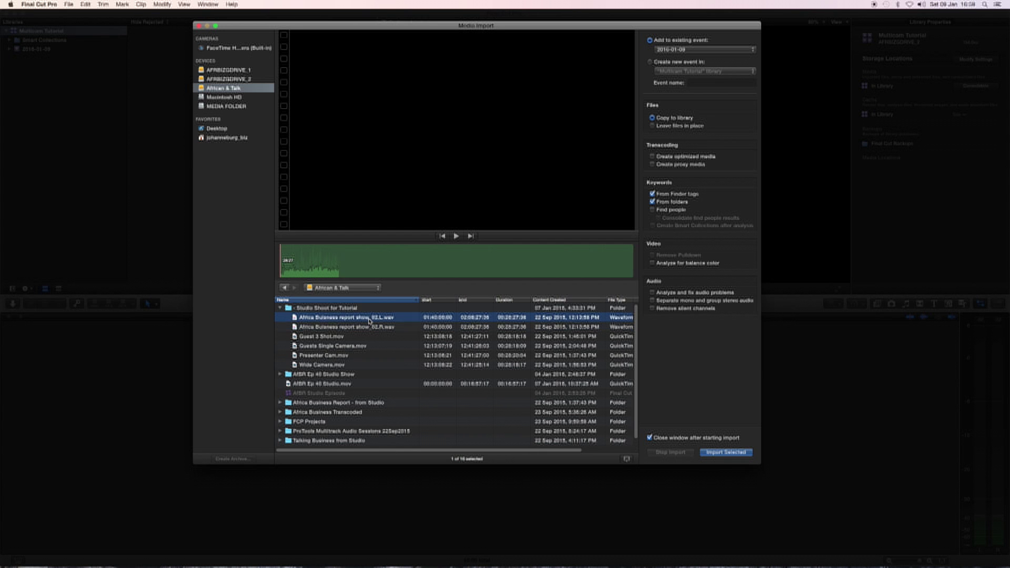
Step: Import the whole Studio Shoot for Tutorial folder into the existing event 2016-01-09, copying the files to the library
left_click(350, 310)
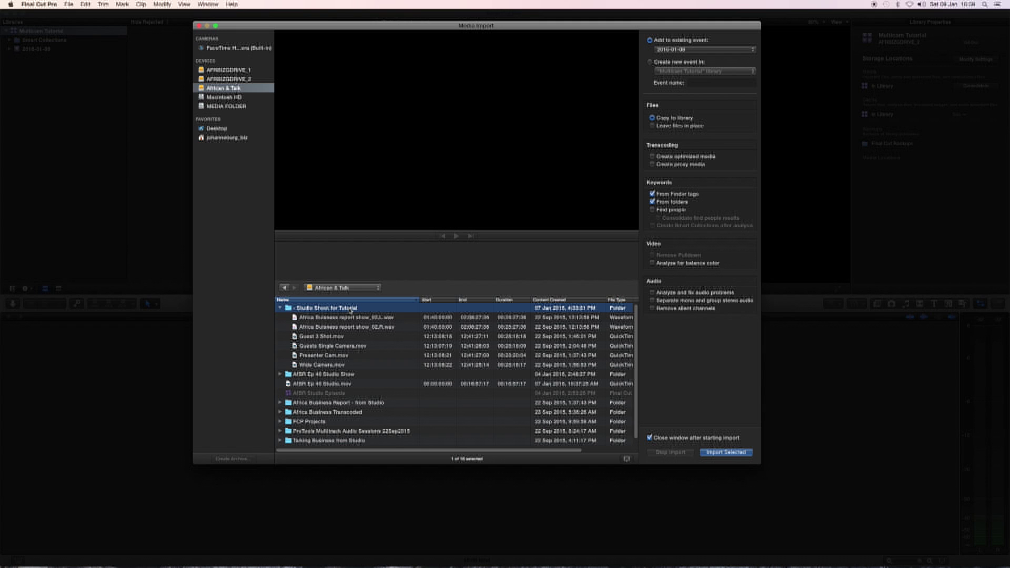
left_click(738, 453)
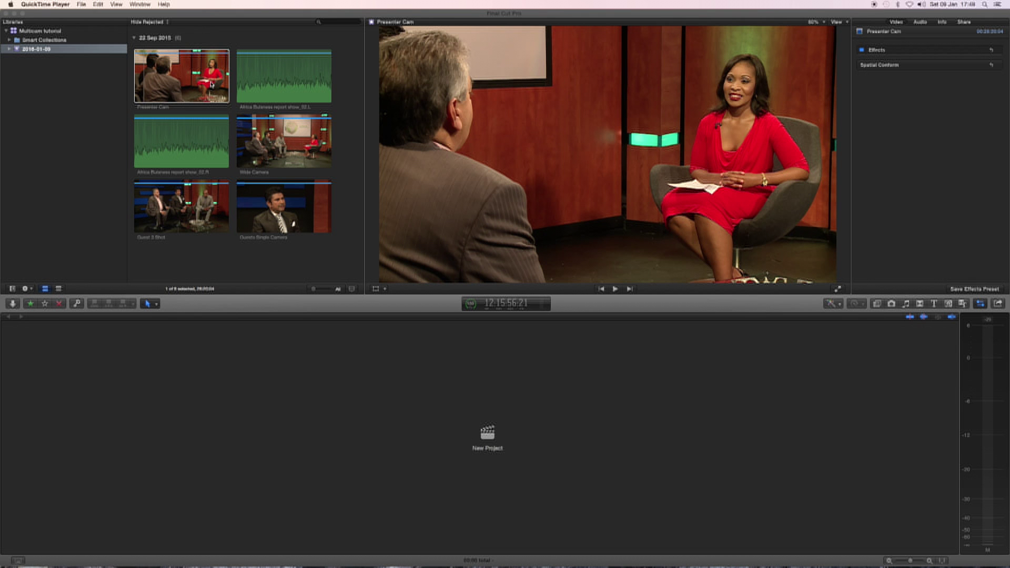
Step: Select all six imported clips in the event, both audio recordings and the four camera clips
left_click(292, 86, "super")
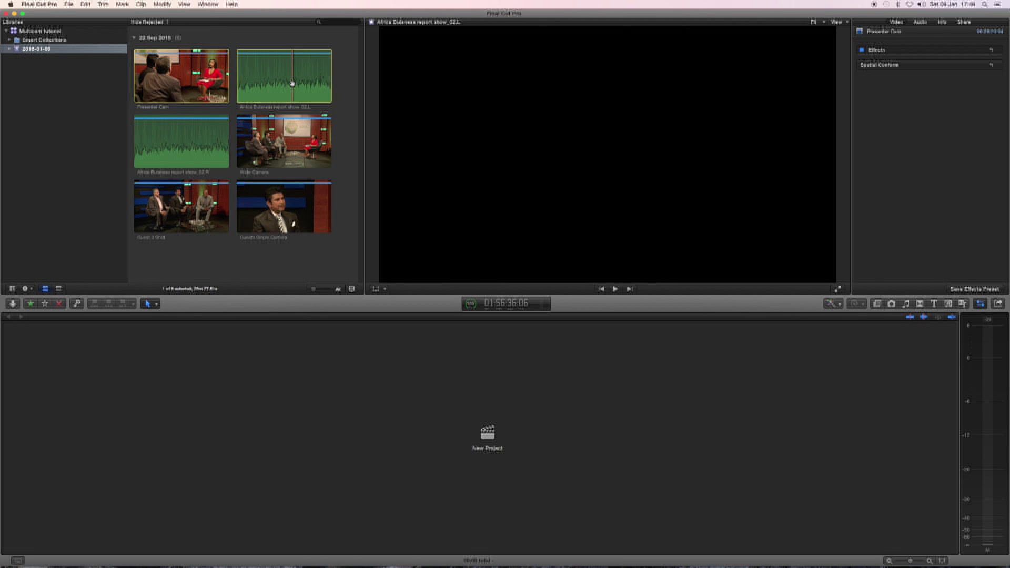
left_click(201, 140, "super")
left_click(284, 141, "super")
left_click(181, 207, "super")
left_click(272, 200, "super")
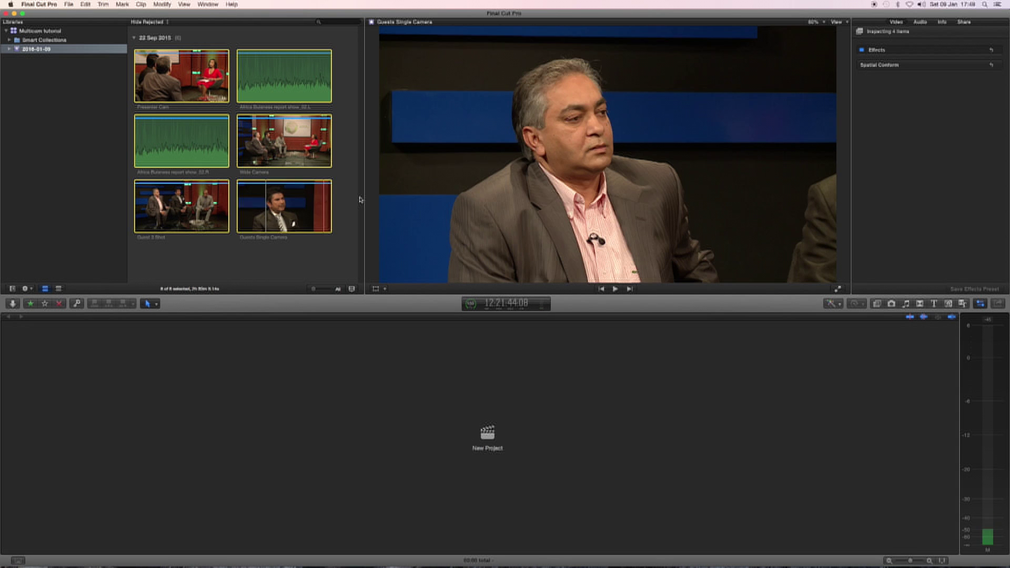
left_click(353, 202)
left_click_drag(345, 49, 135, 232)
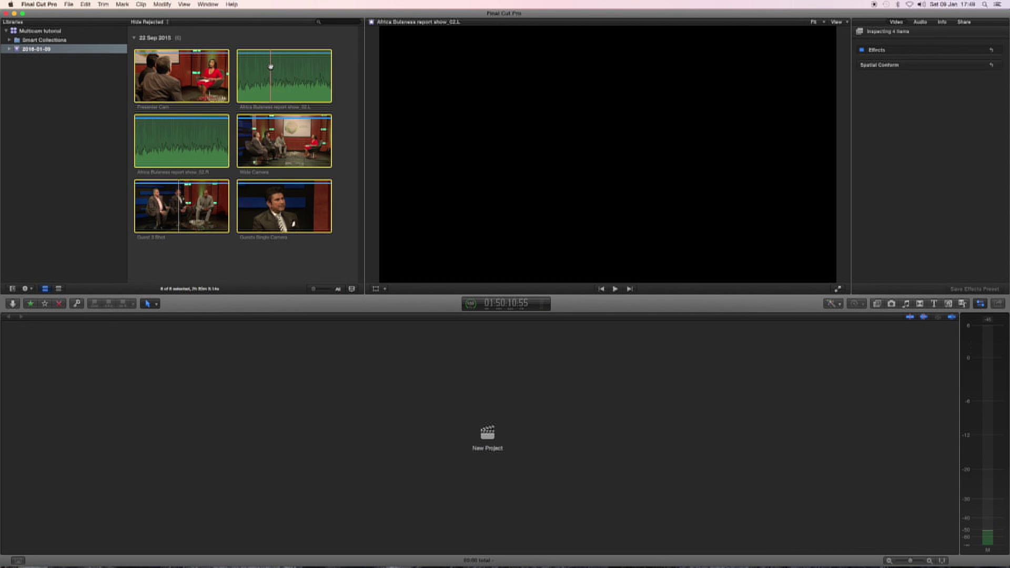
Step: Start a new multicam clip from the selected clips and name it "Multicam Clip"
right_click(284, 213)
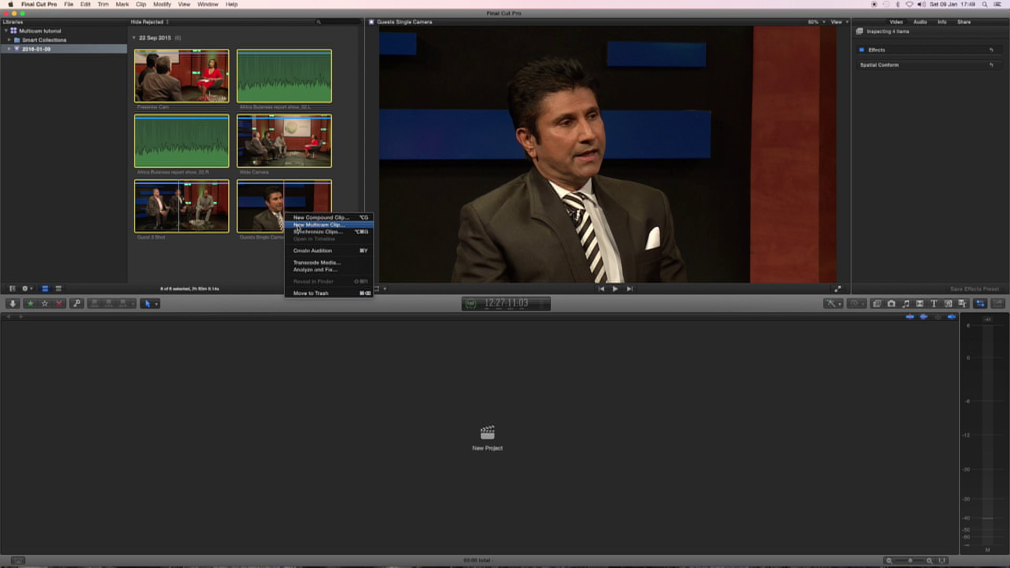
left_click(298, 228)
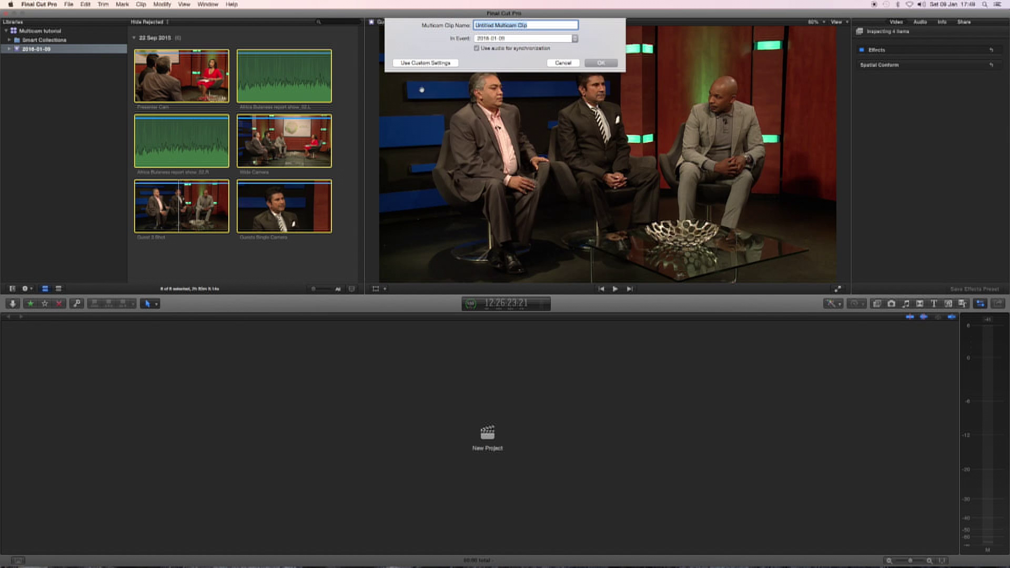
left_click_drag(495, 25, 471, 25)
key("BackSpace")
Step: Look over the custom multicam settings for angle assembly and clip ordering, and return to the automatic settings
left_click(414, 63)
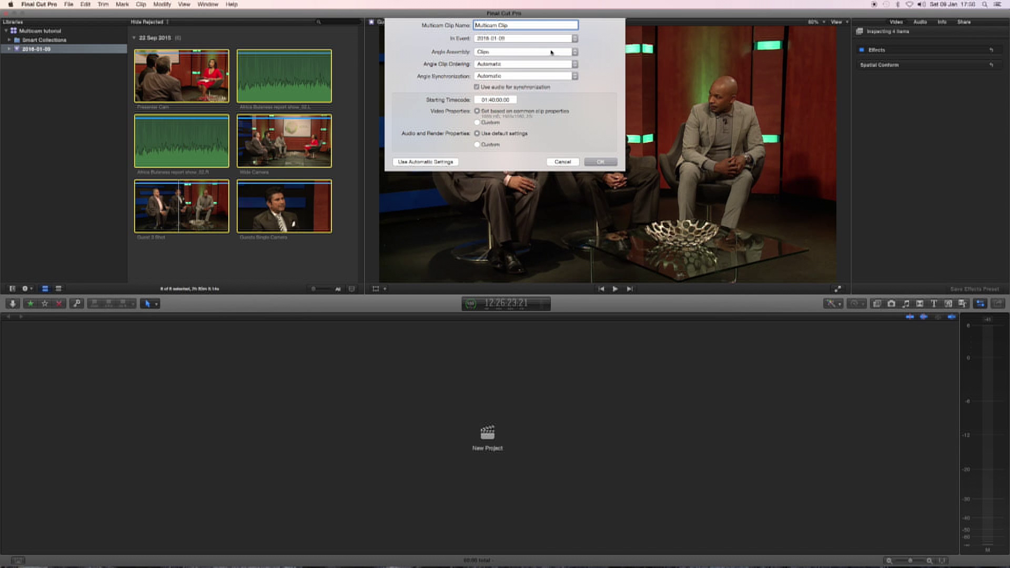
left_click(576, 67)
left_click(572, 54)
left_click(573, 52)
left_click(587, 71)
left_click(424, 162)
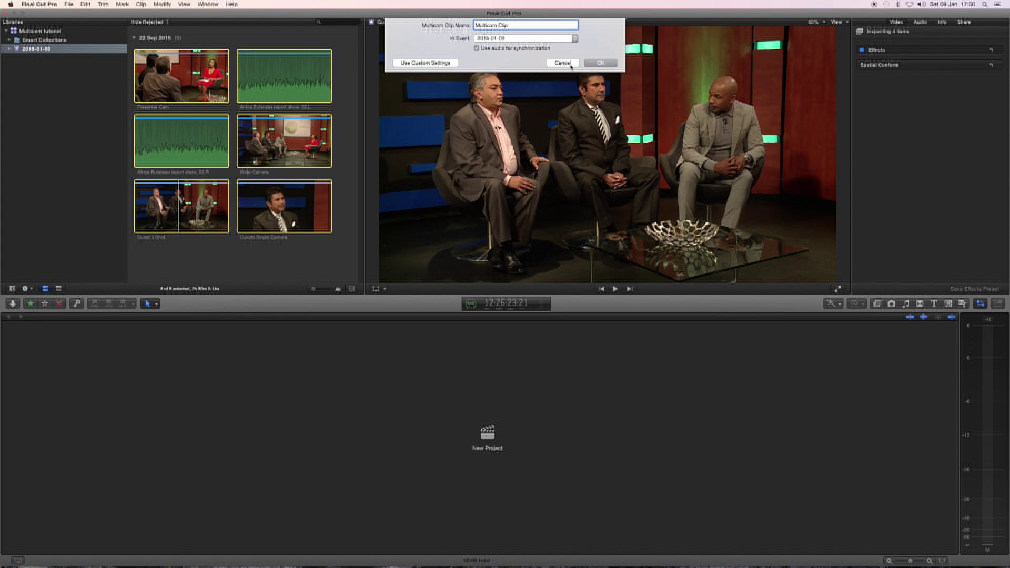
Step: Create the multicam clip with audio synchronization in event 2016-01-09 and select it in the browser
left_click(599, 64)
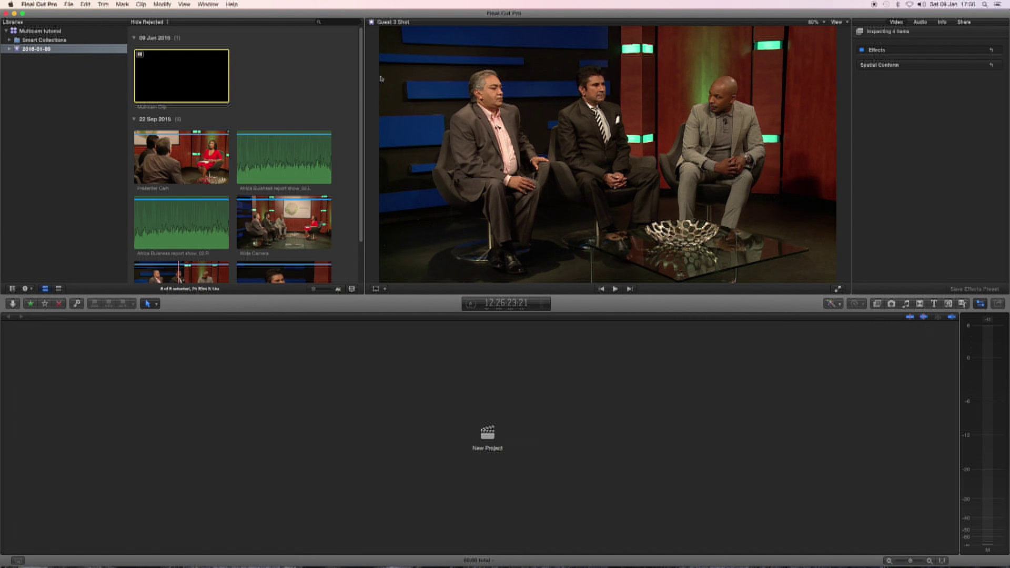
left_click(171, 71)
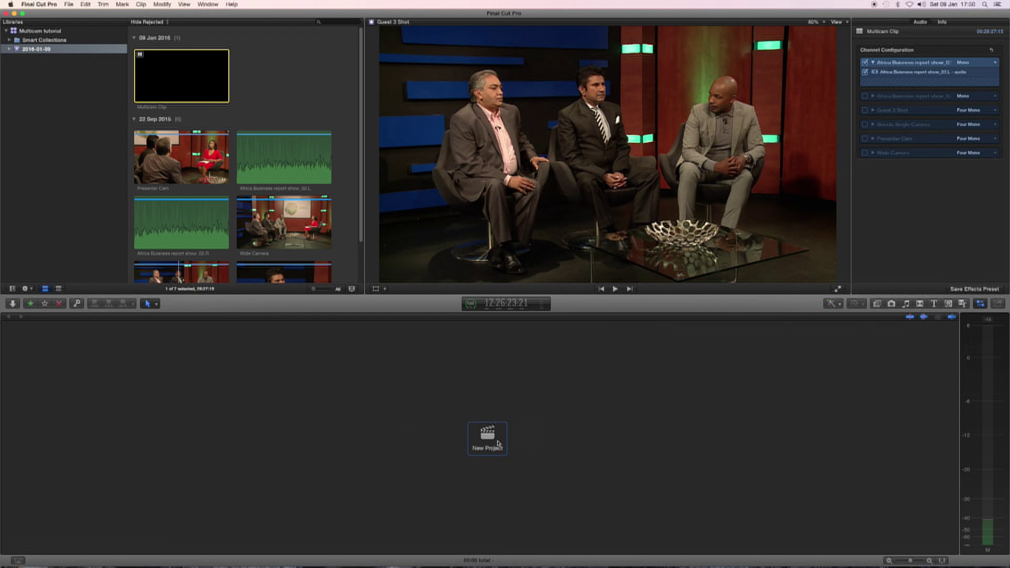
Step: Create a new project named "Multicam" in event 2016-01-09
left_click(497, 443)
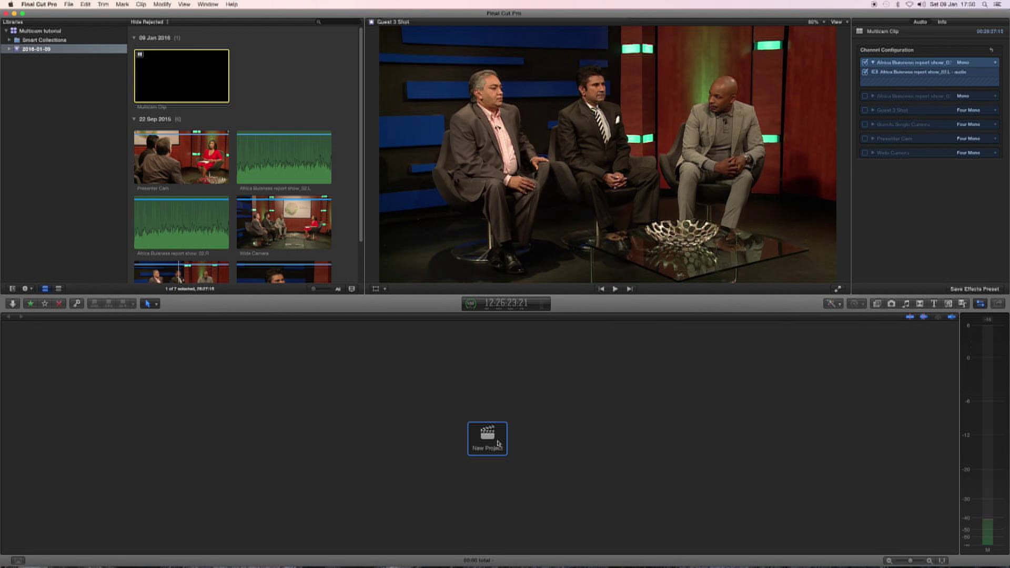
type("M")
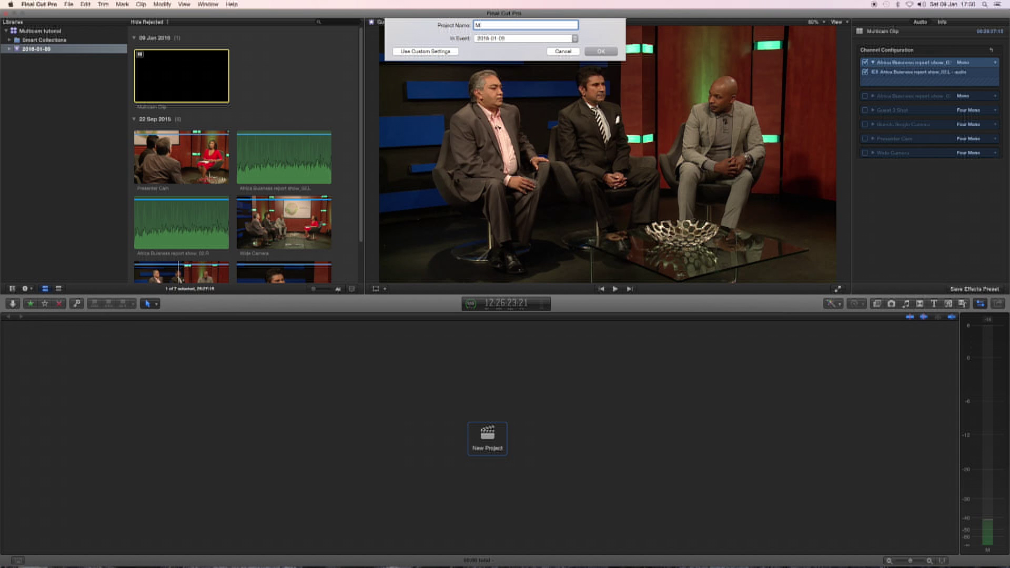
type("ultica")
left_click(600, 52)
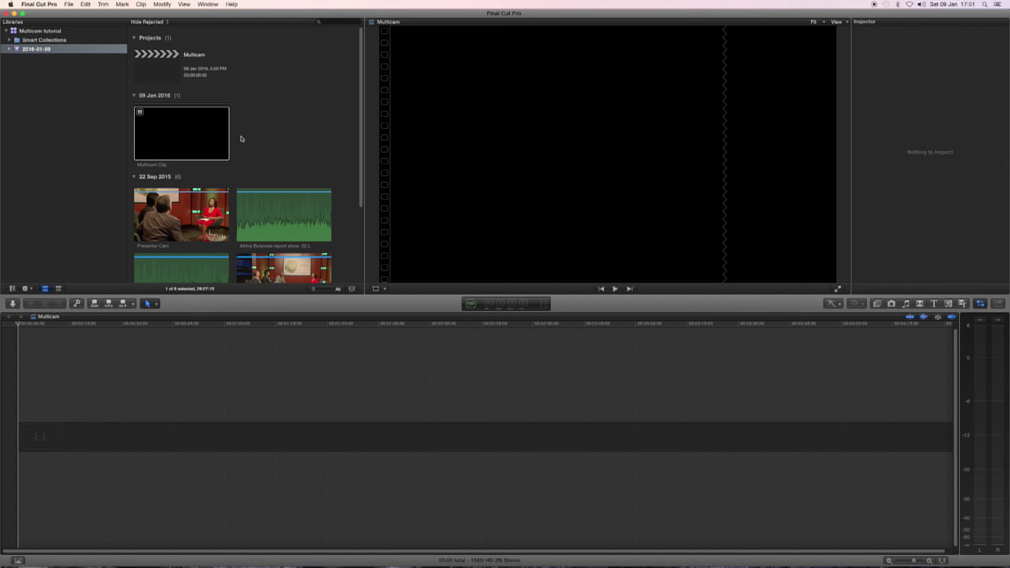
Step: Insert the multicam clip at the start of the Multicam timeline and fit the whole clip in the timeline view
key("w")
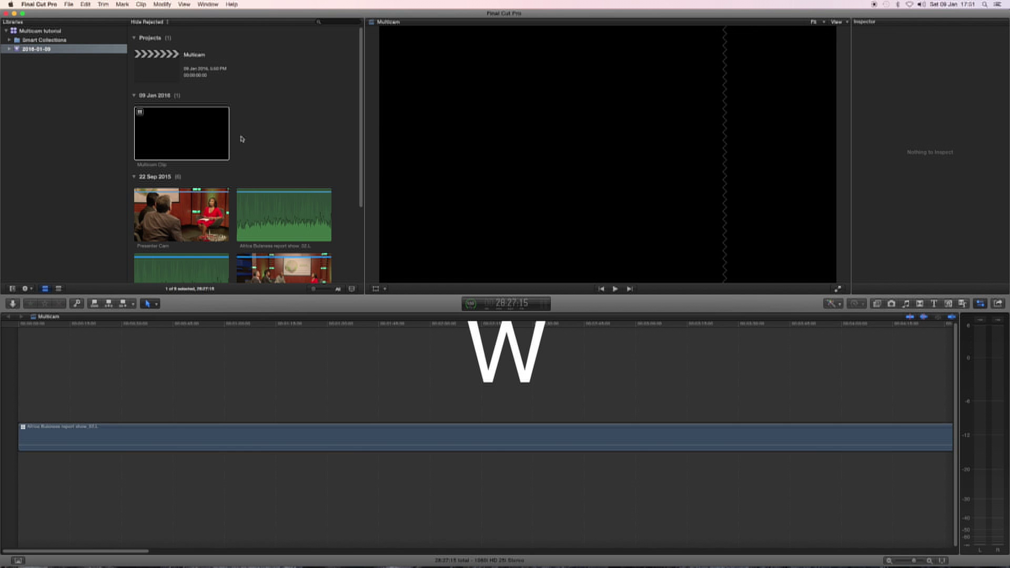
left_click(193, 135)
key("w")
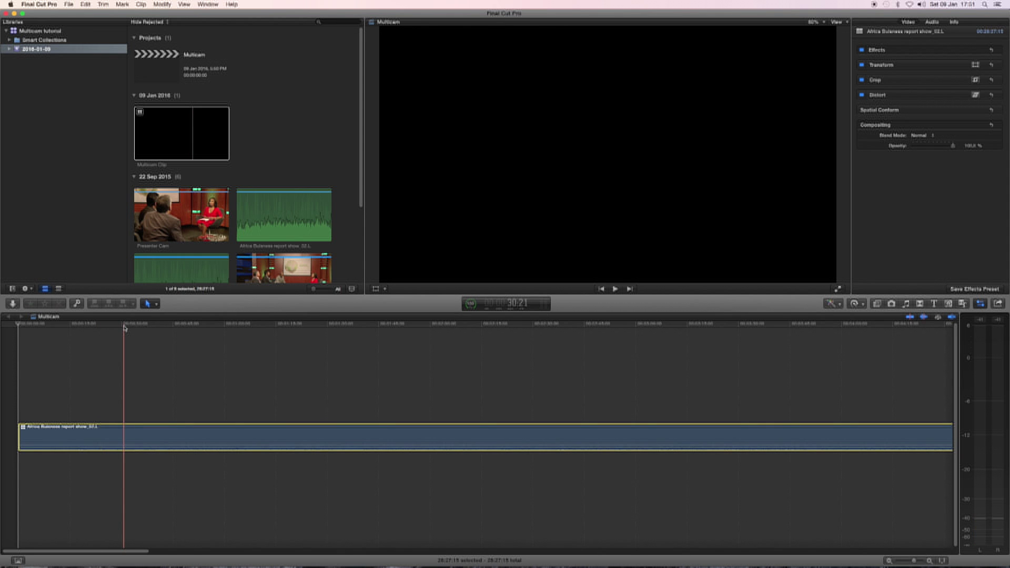
key("shift+z")
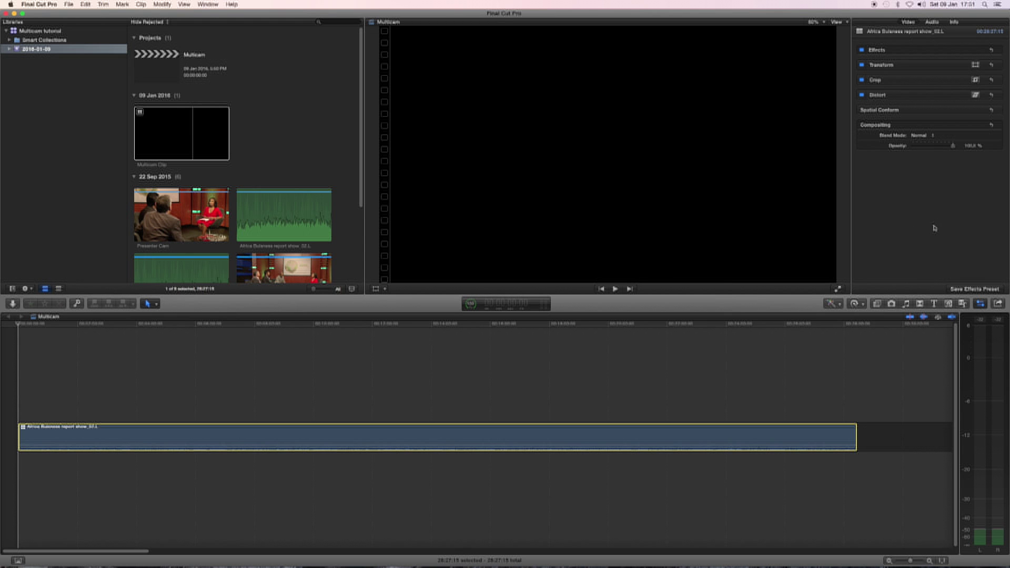
Step: Hide the inspector and show the events on the second display
left_click(981, 304)
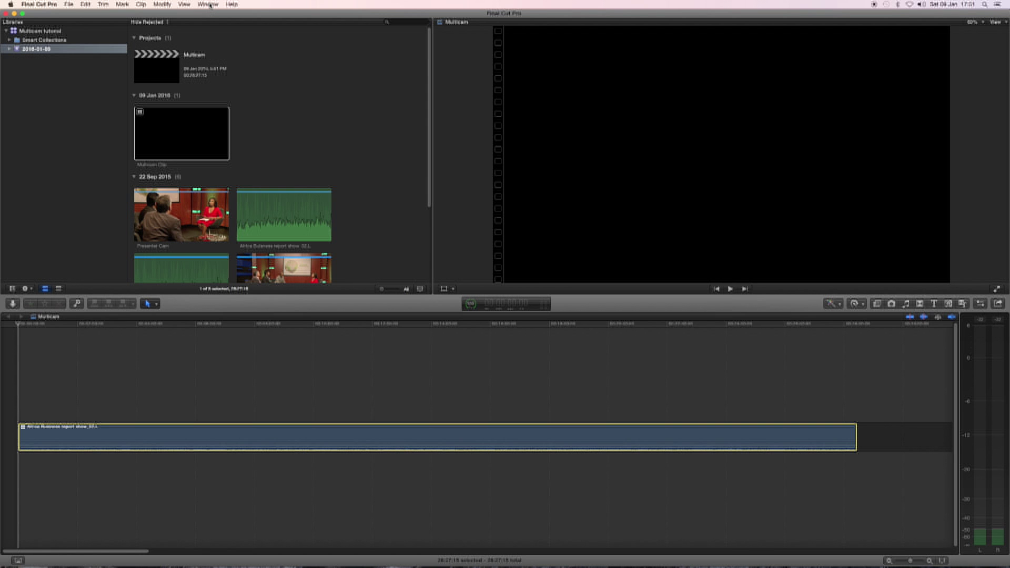
left_click_drag(426, 119, 431, 183)
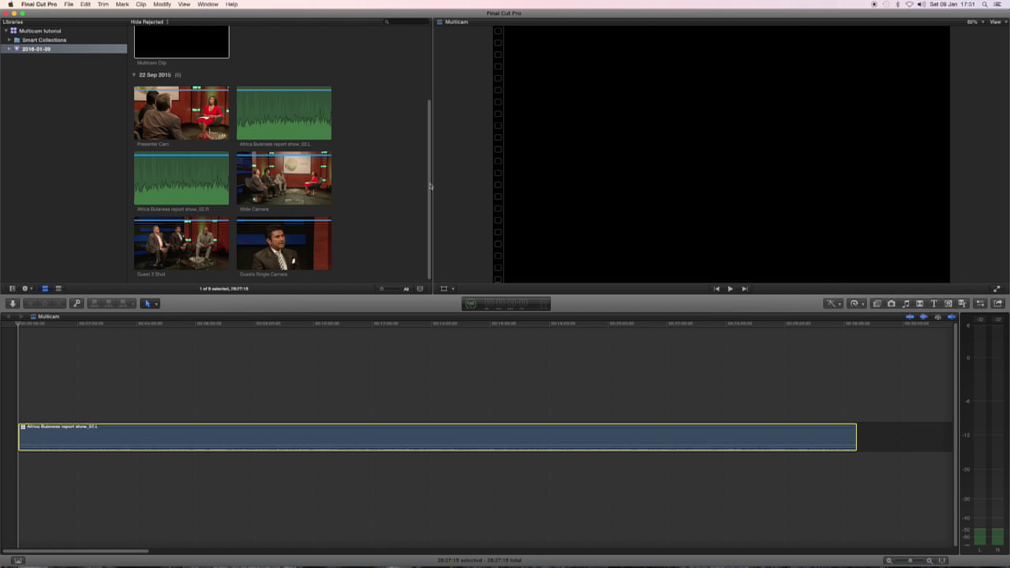
left_click(199, 3)
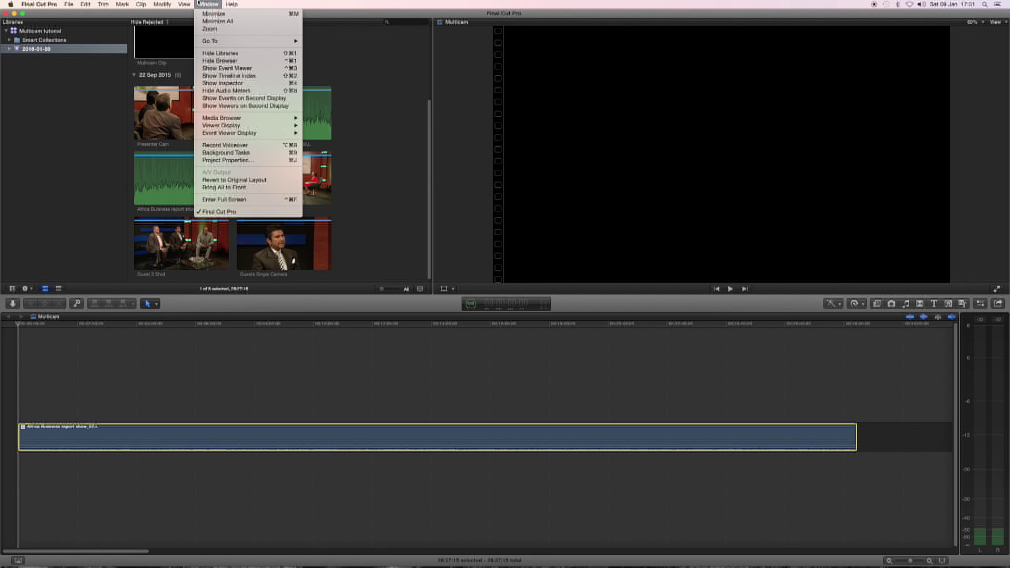
left_click(231, 101)
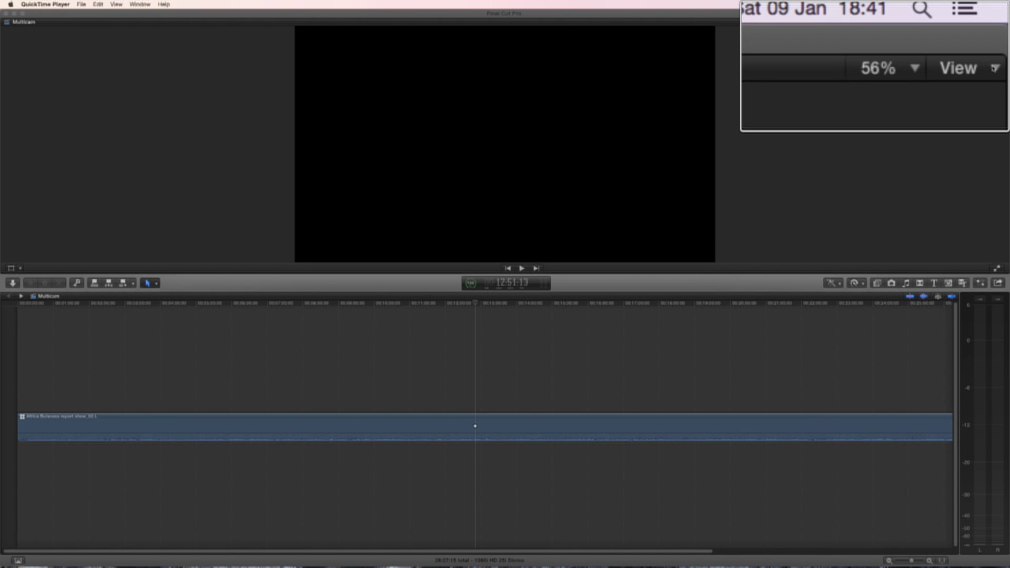
Step: Show the multicam angles beside the viewer
left_click(1004, 22)
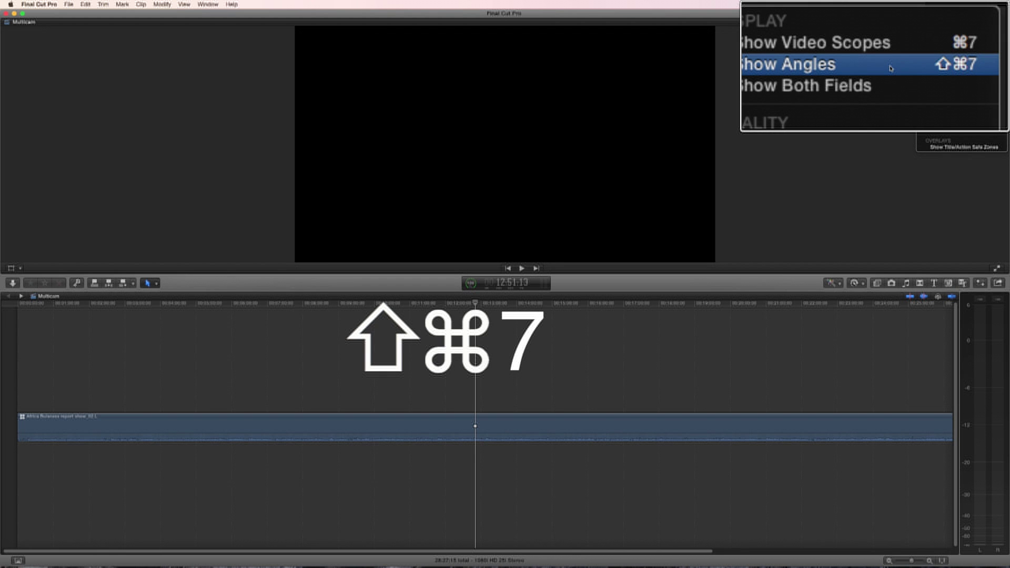
left_click(890, 67)
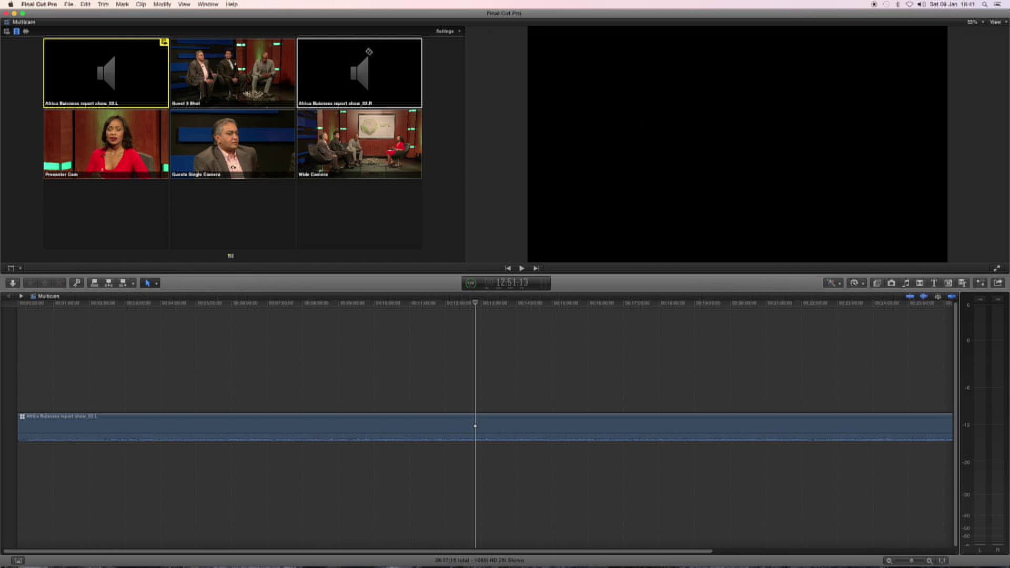
left_click(443, 32)
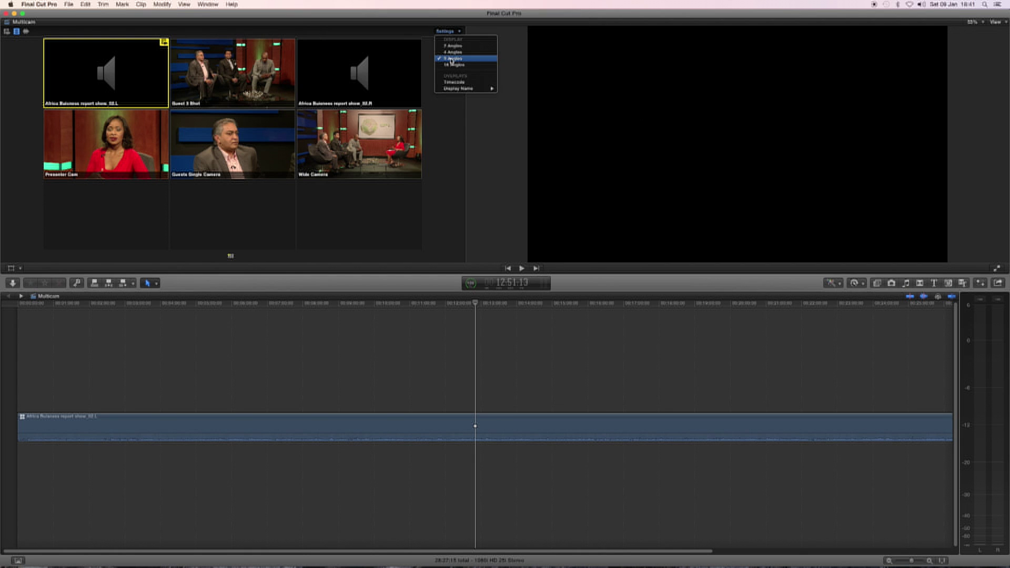
left_click(451, 102)
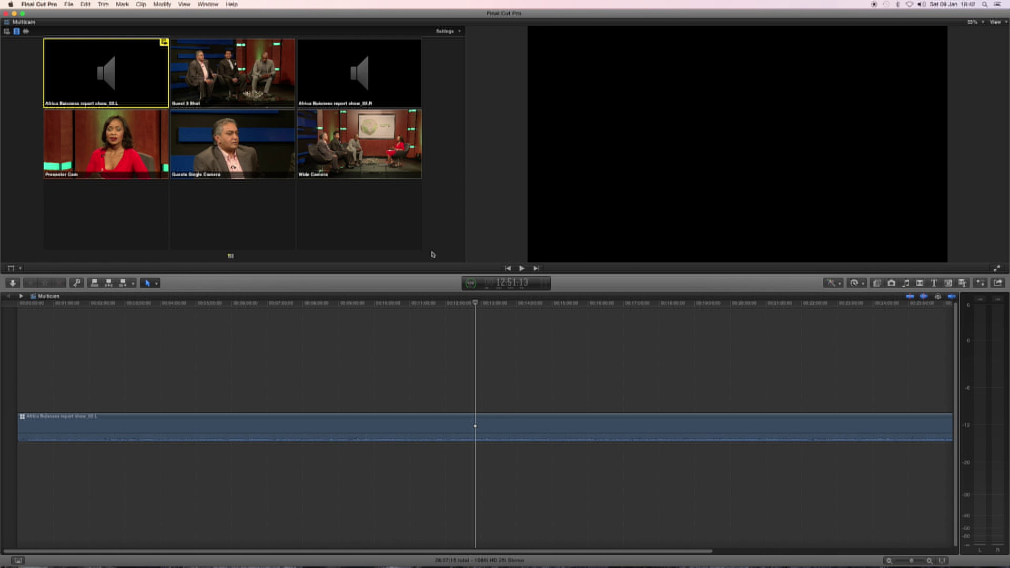
Step: Open the multicam clip in the Angle Editor and make Guest 3 Shot the monitoring angle
right_click(441, 418)
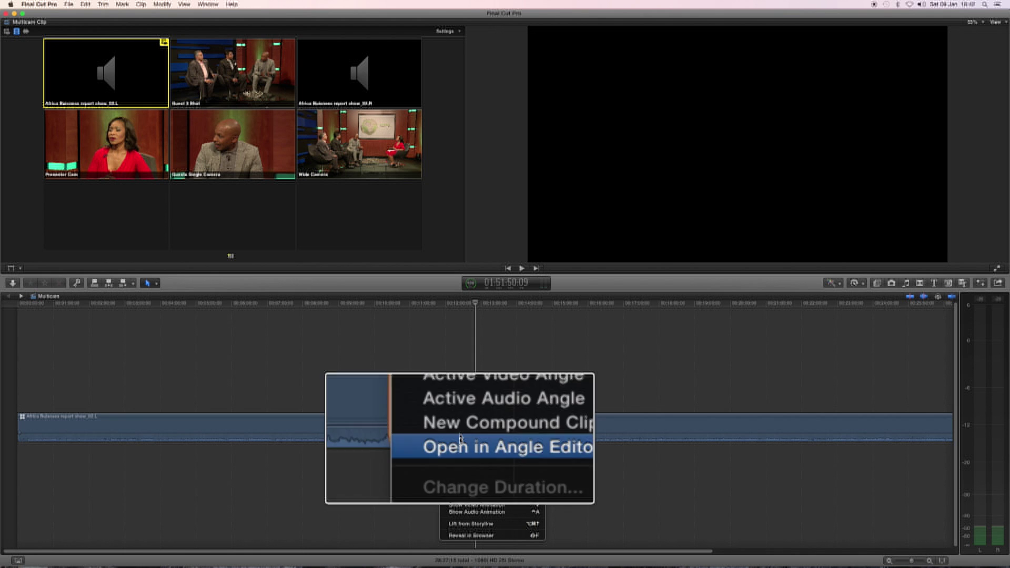
left_click(476, 443)
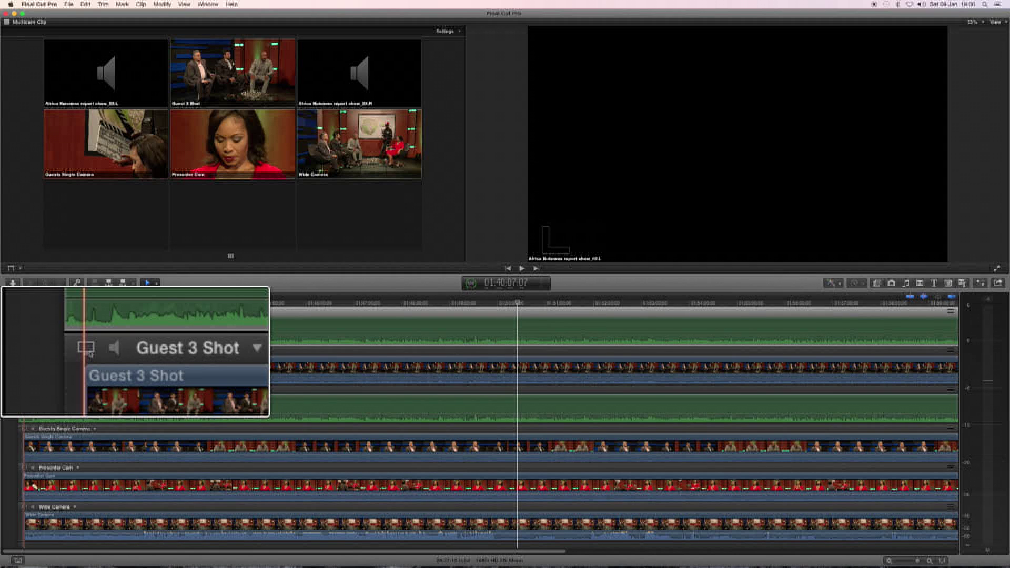
left_click(24, 350)
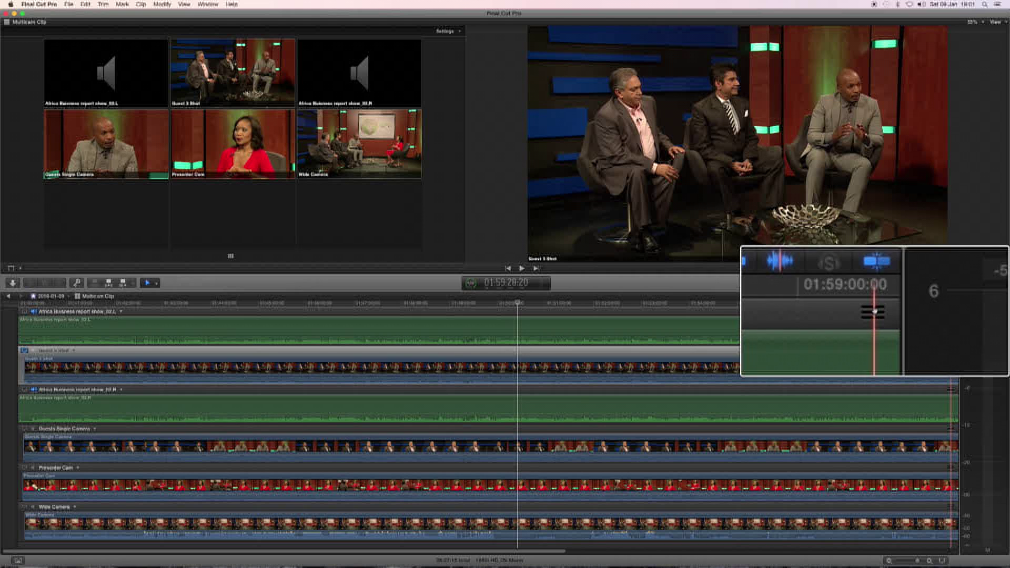
Step: Move the two Africa Buisness report show audio angles below all camera angles in the Angle Editor
left_click_drag(951, 311, 938, 510)
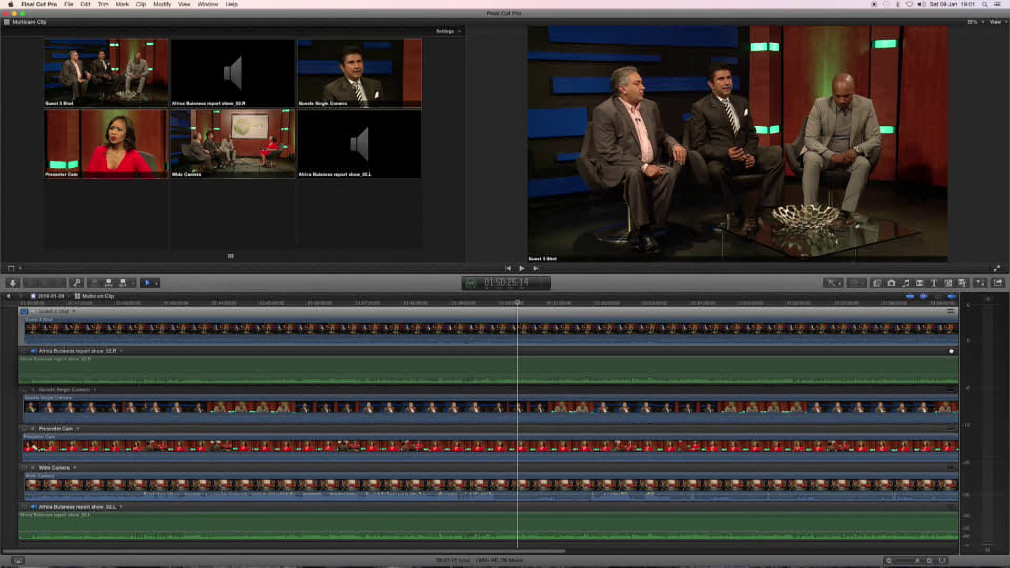
left_click_drag(952, 351, 956, 467)
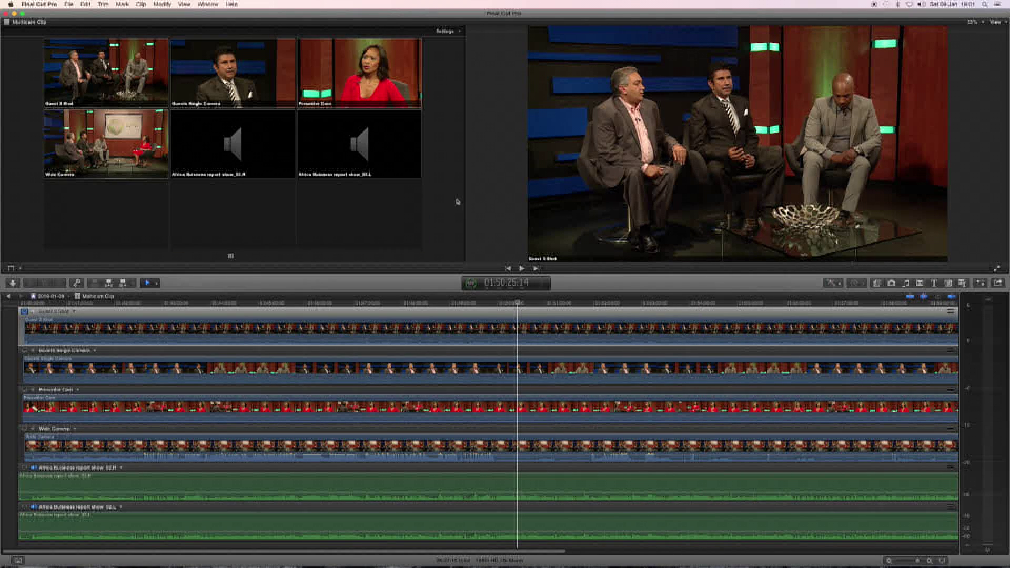
Step: Set the angle viewer to display 4 angles and place the playhead at 01:48:49:19
left_click(451, 32)
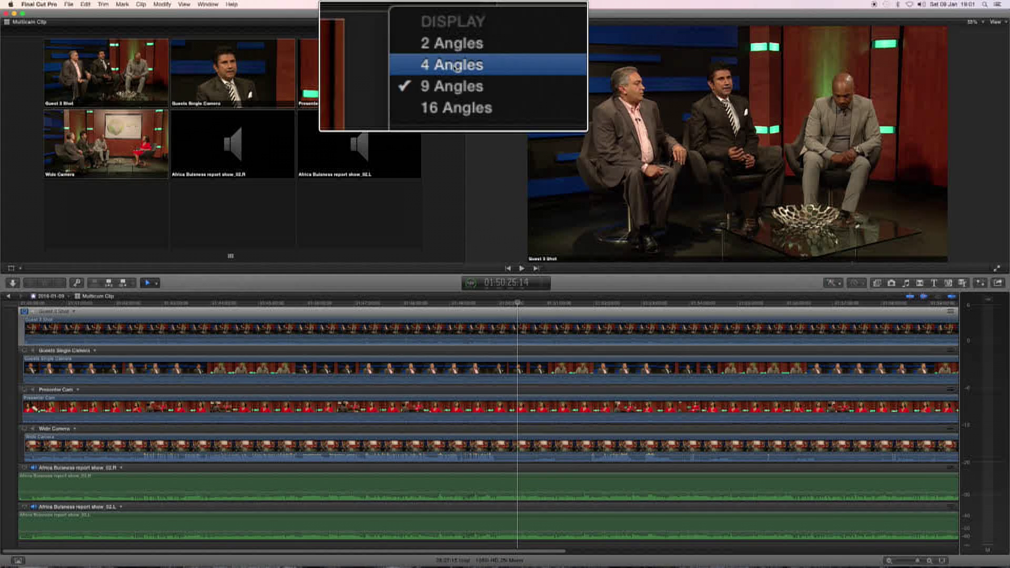
left_click(454, 54)
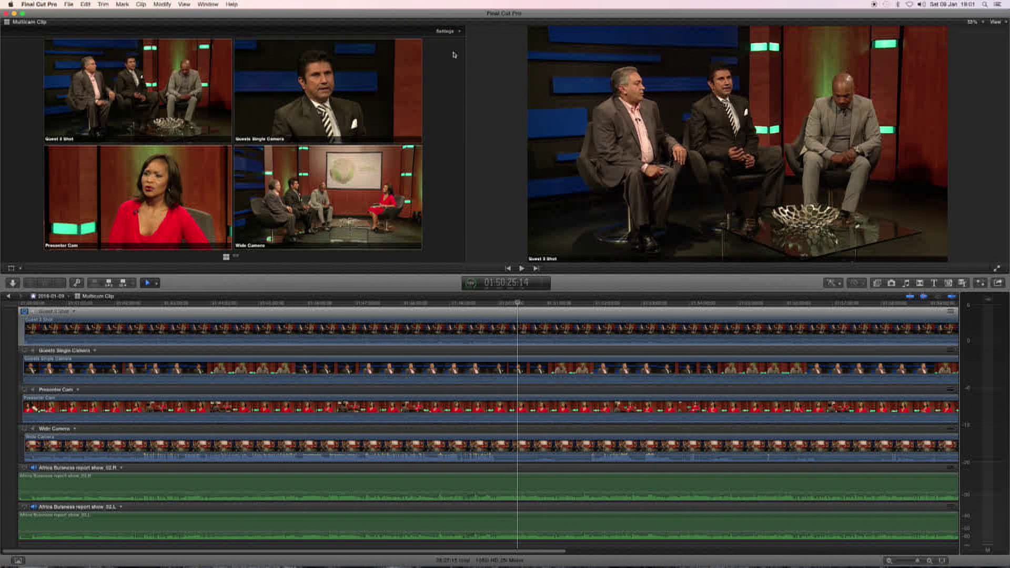
left_click(440, 304)
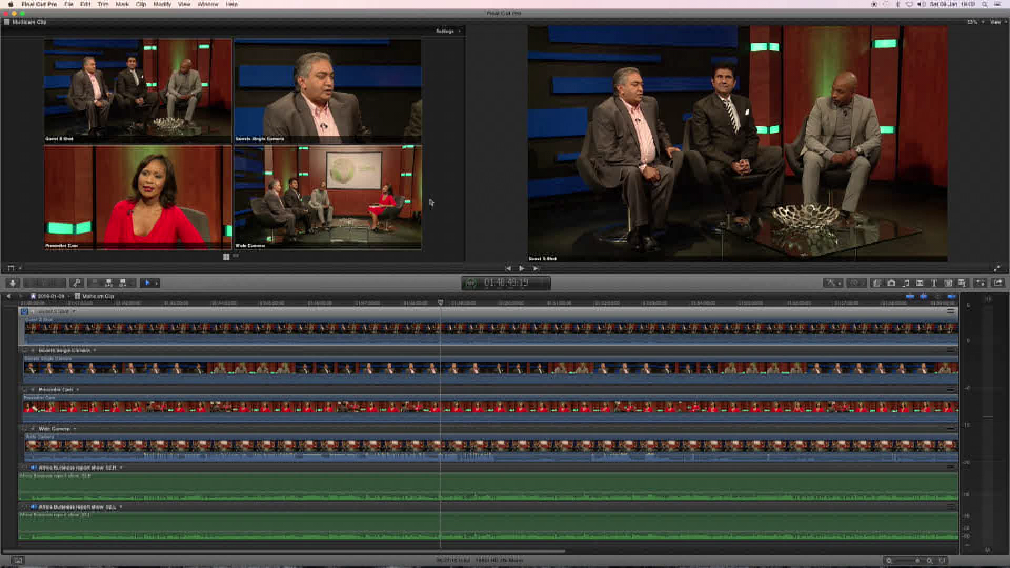
Step: Show the events in the main window and bring the source clips of 22 Sep 2015 into view
left_click(208, 4)
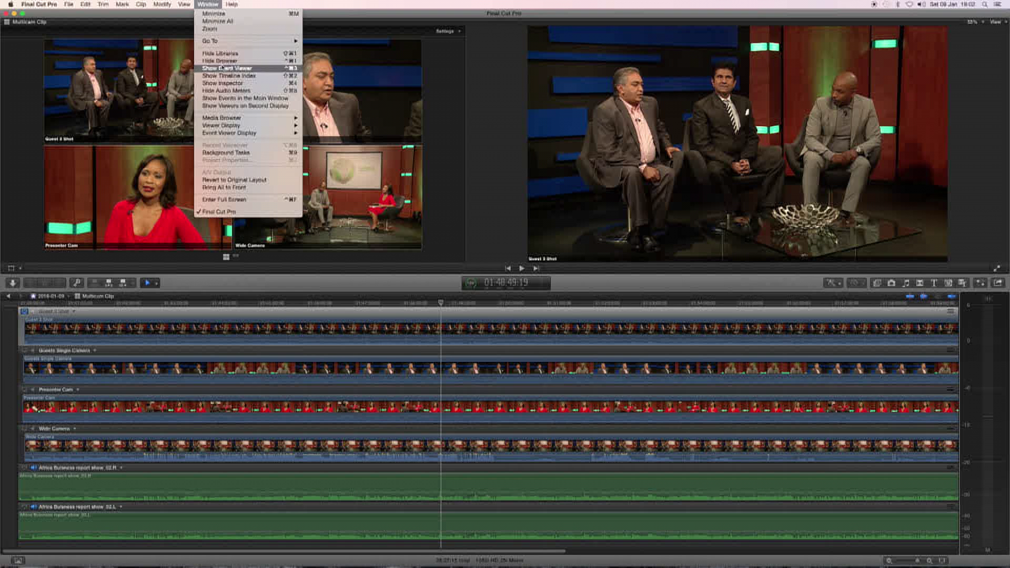
left_click(235, 99)
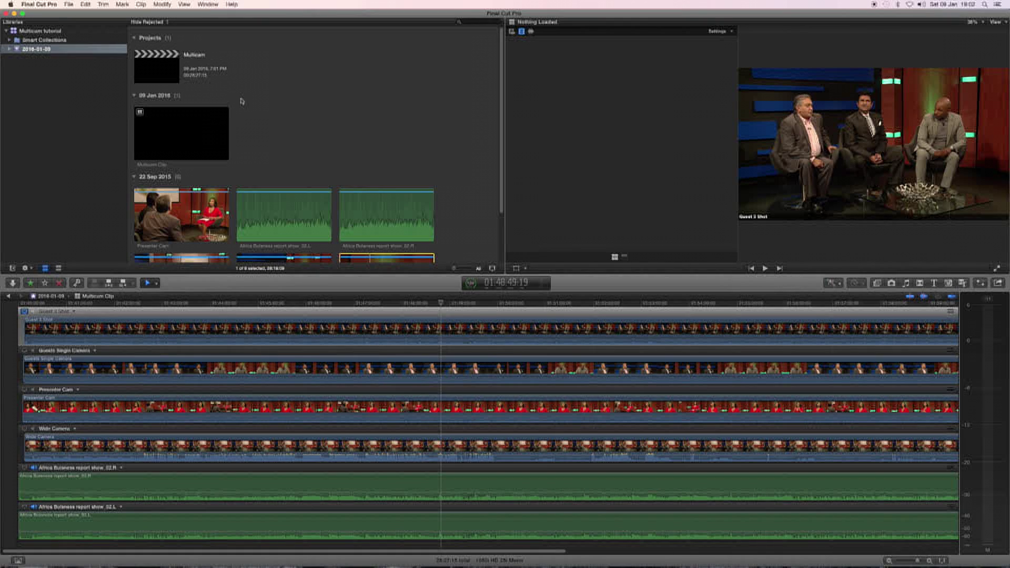
scroll(295, 126, "down", 3)
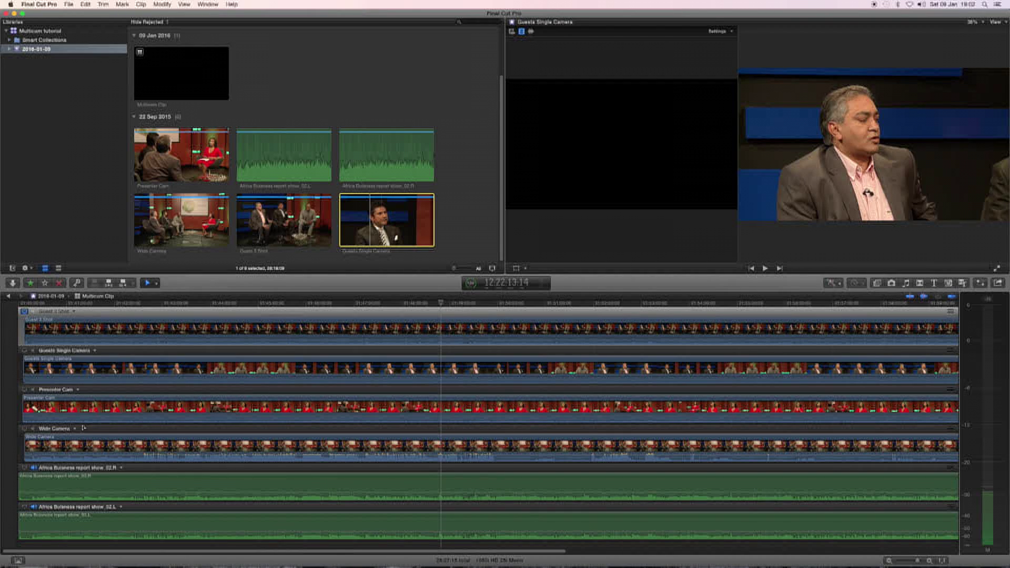
Step: Add a new empty angle directly below the Wide Camera angle
left_click(83, 428)
right_click(74, 432)
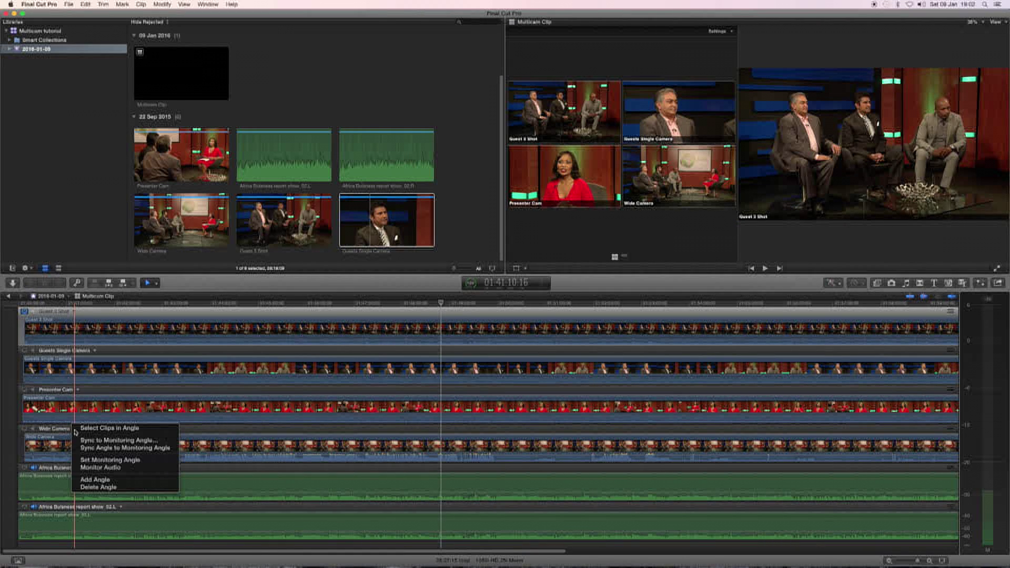
left_click(77, 429)
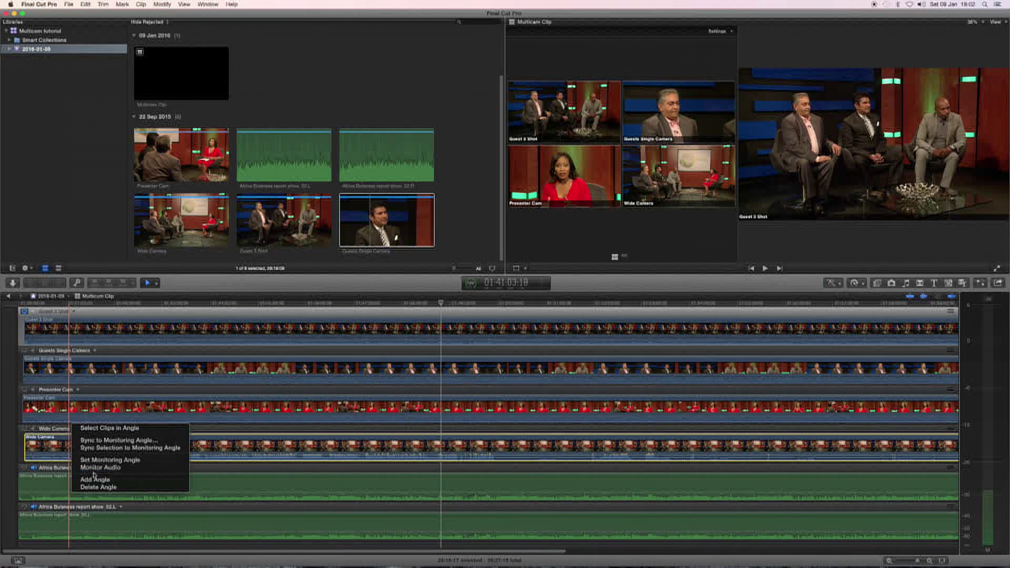
left_click(97, 480)
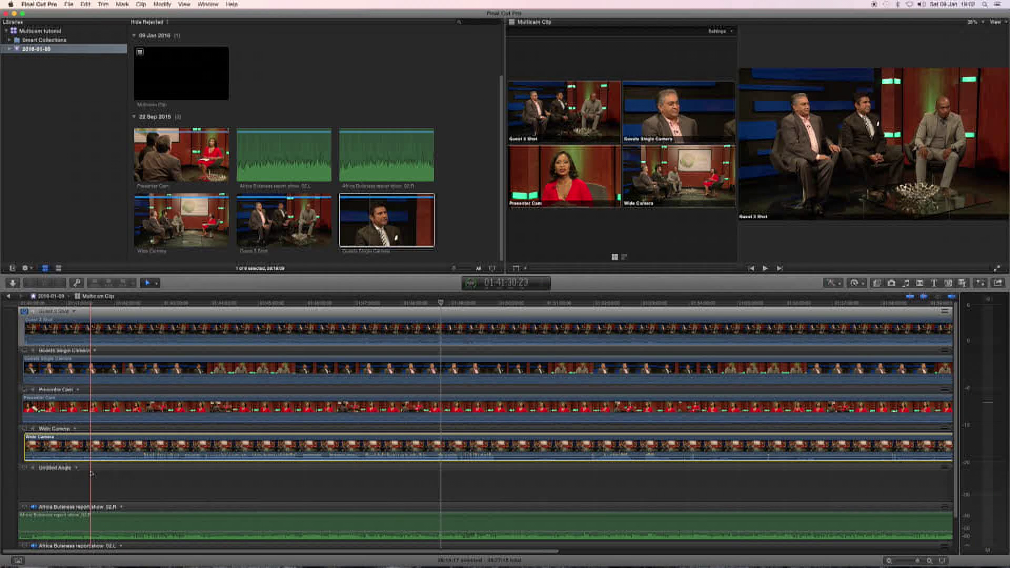
Step: Place the Guest 3 Shot clip in the untitled angle and sync that clip to the monitoring angle
left_click(259, 230)
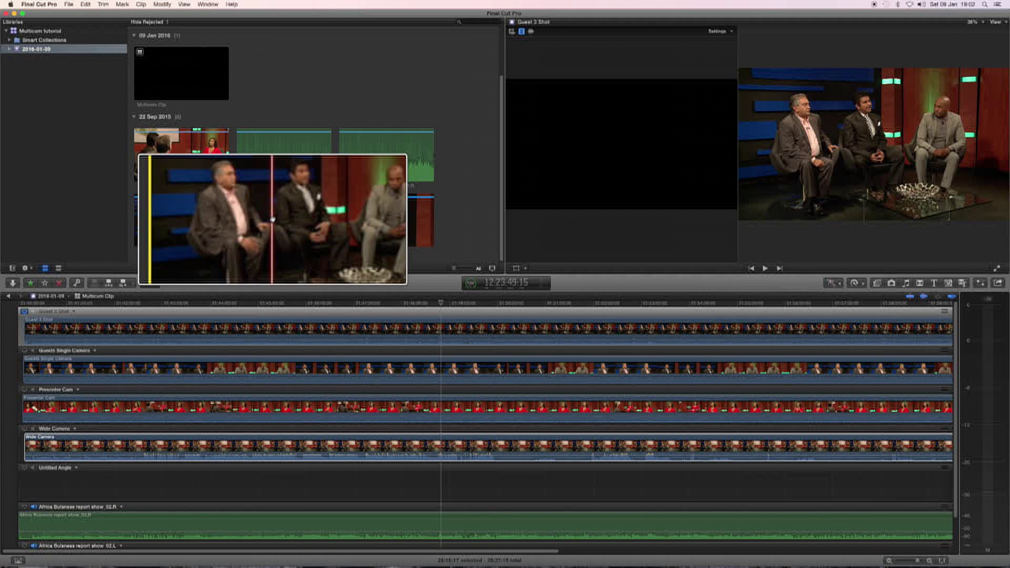
left_click_drag(270, 227, 190, 490)
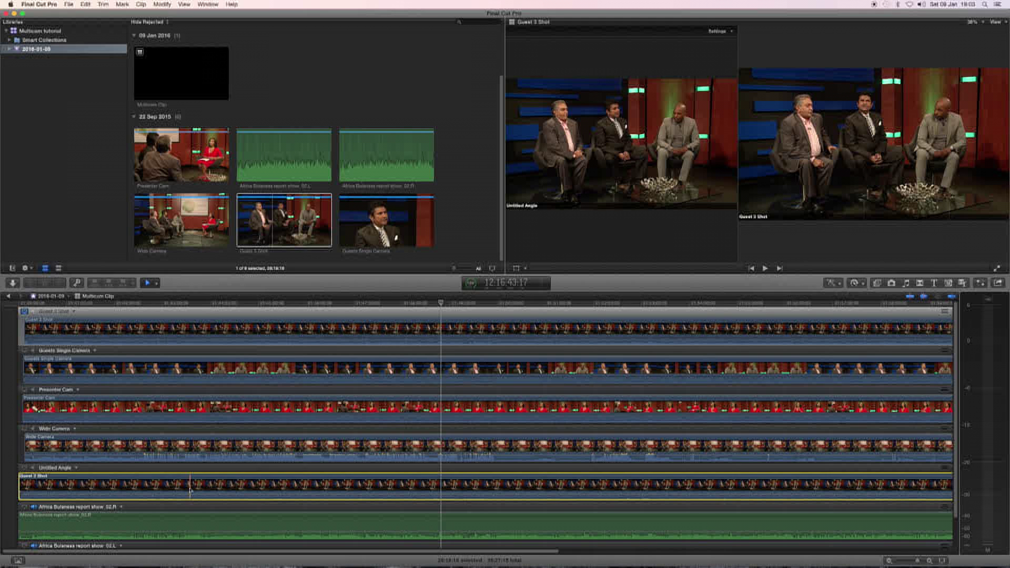
left_click(76, 468)
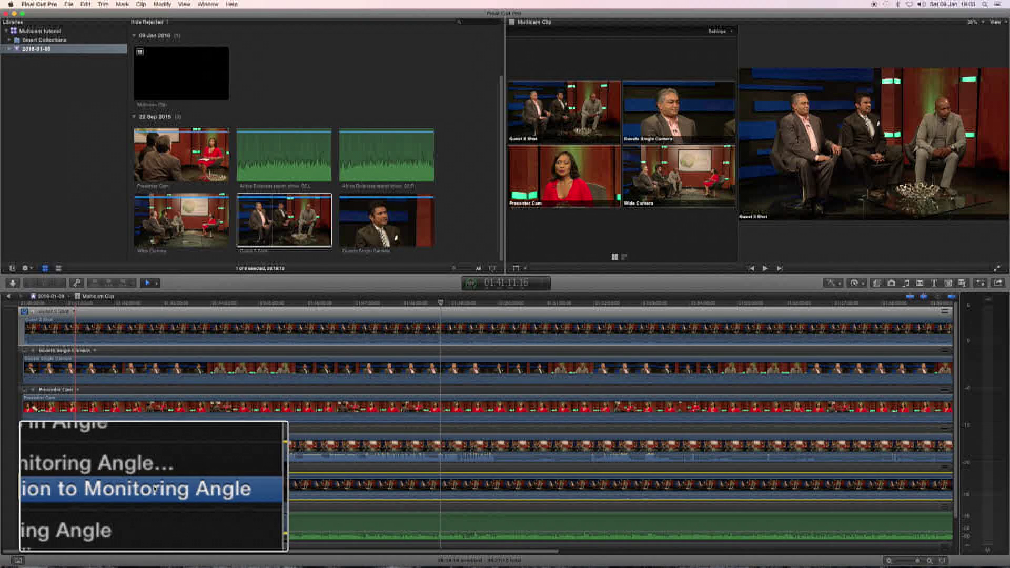
left_click(154, 487)
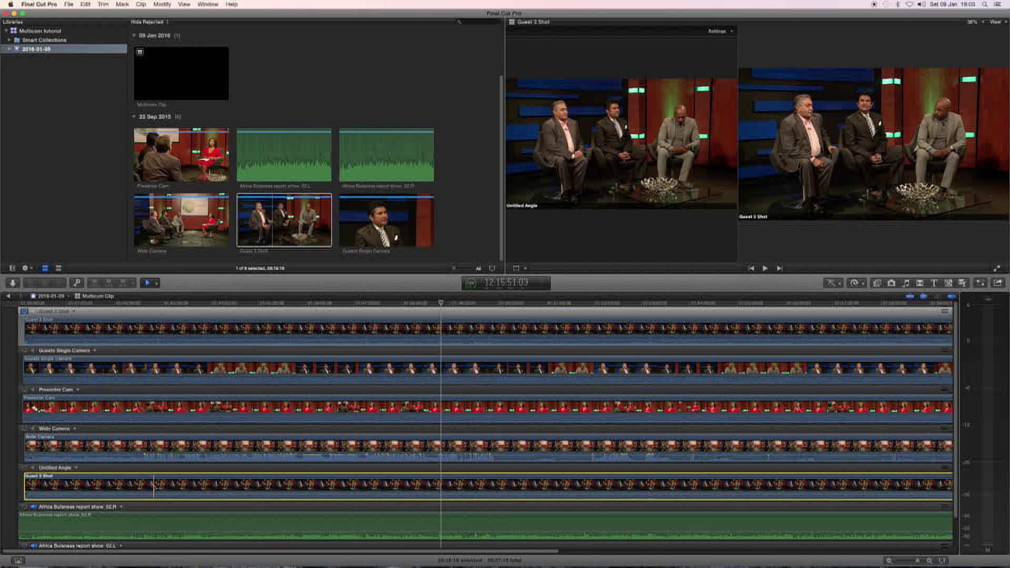
Step: Delete the untitled angle from the multicam clip and return to the Multicam project timeline
left_click(76, 468)
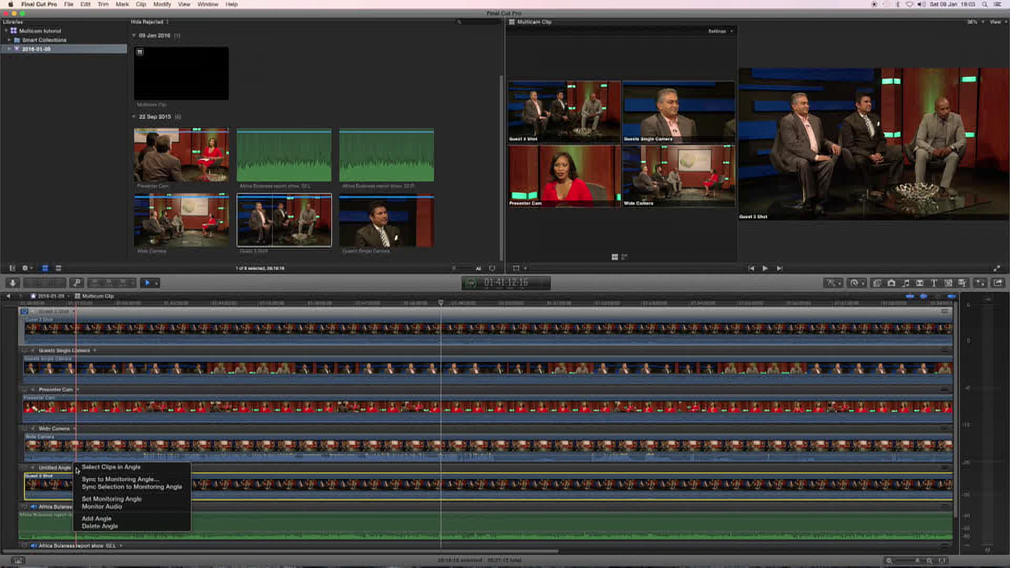
left_click(97, 527)
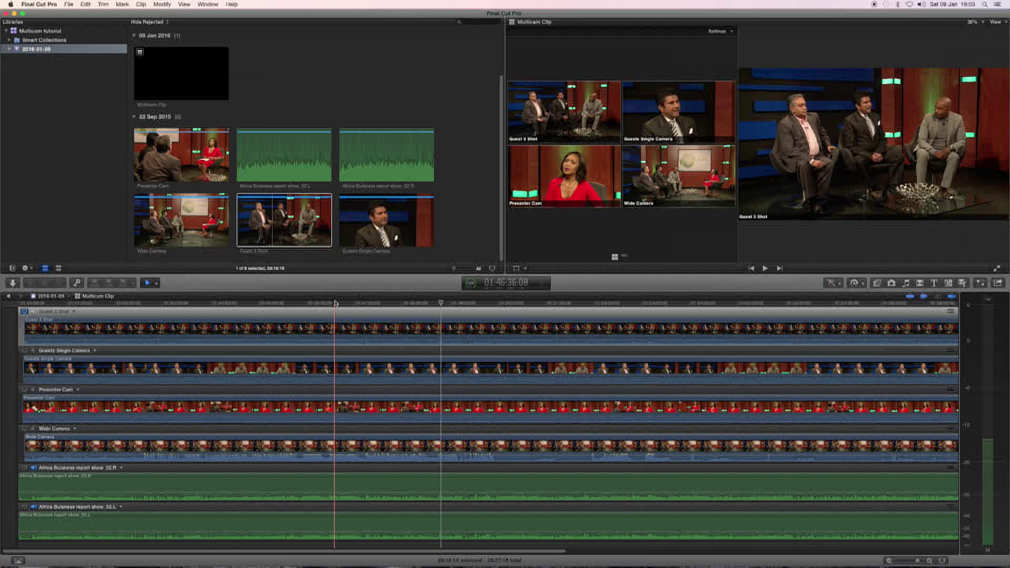
left_click(10, 298)
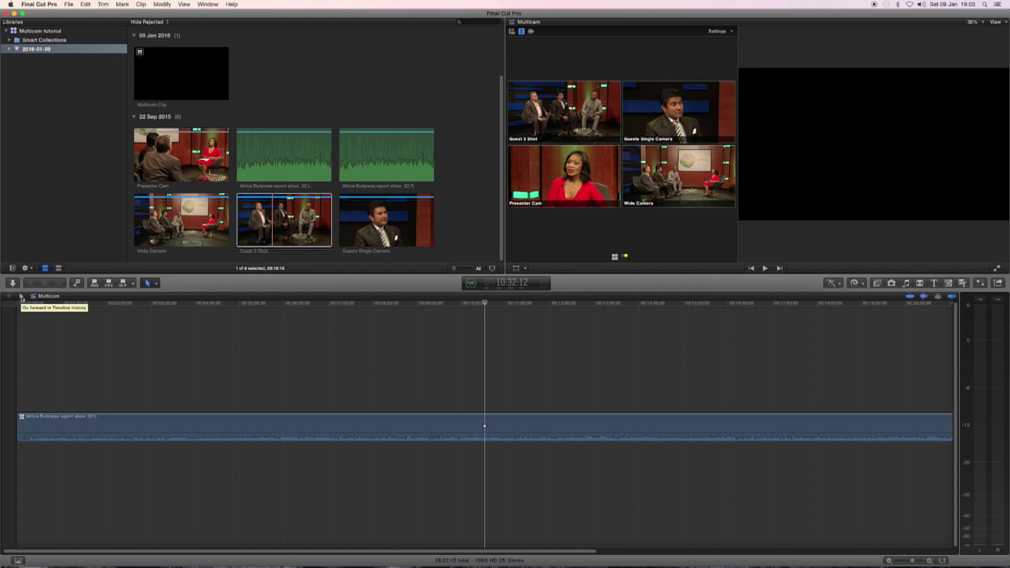
left_click(21, 297)
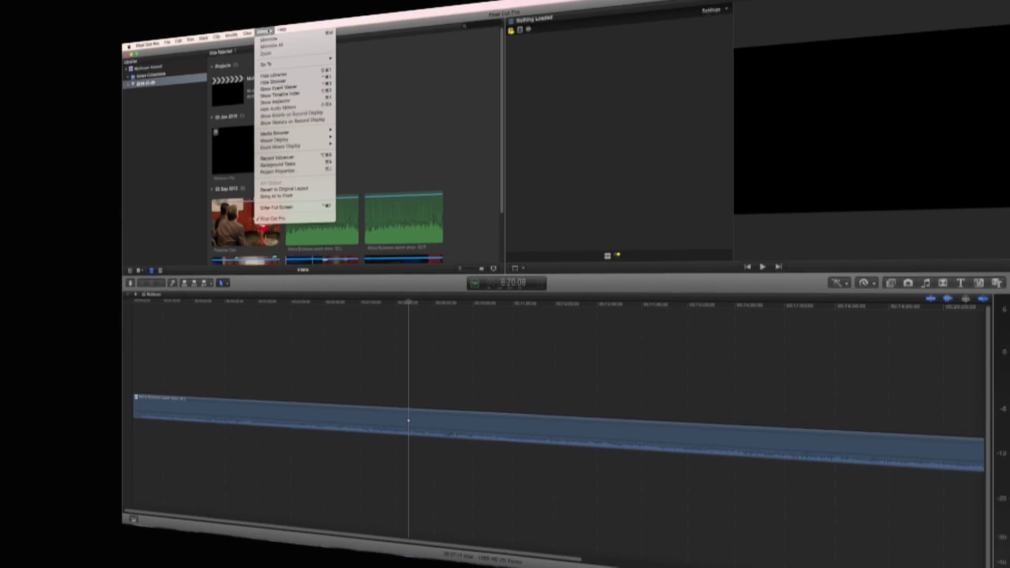
Step: Show the events on the second display and place the Multicam timeline's playhead at 8:14:13
left_click(388, 89)
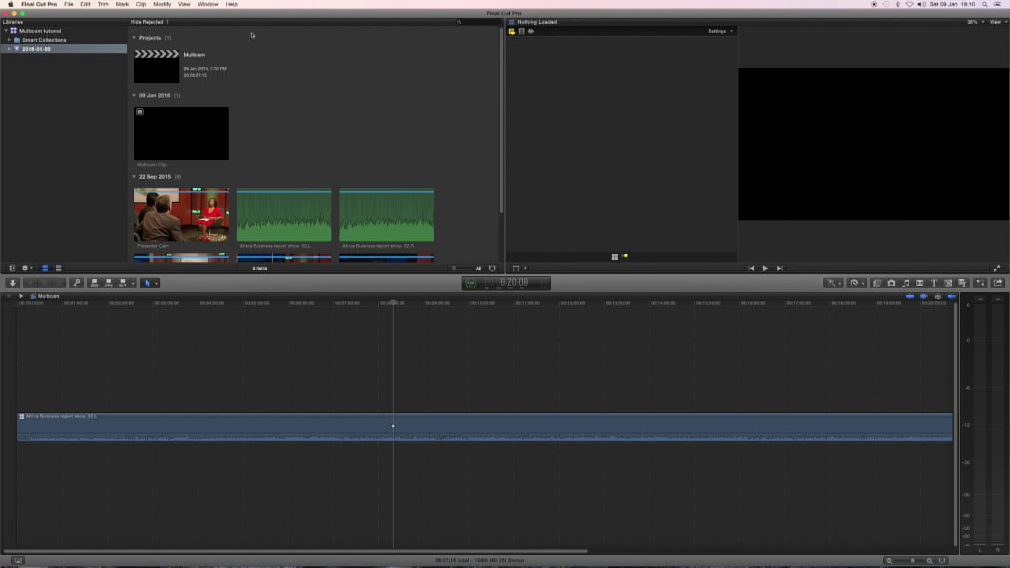
left_click(207, 4)
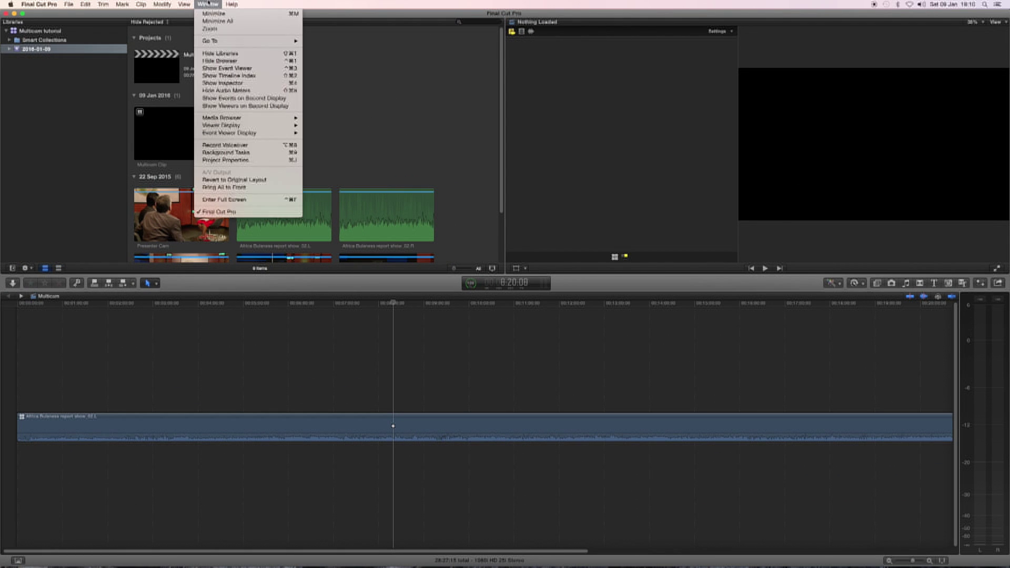
left_click(236, 99)
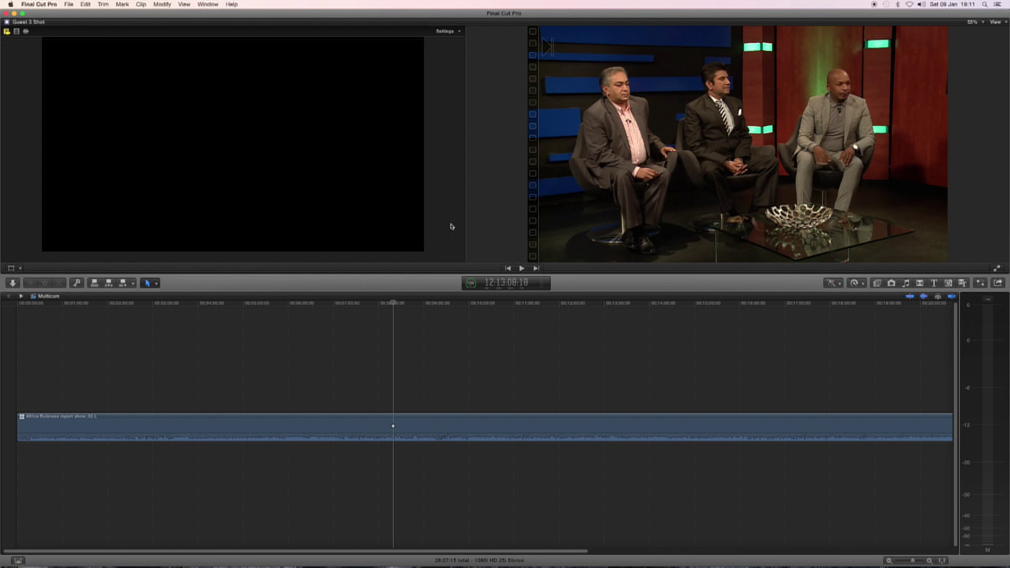
left_click(390, 304)
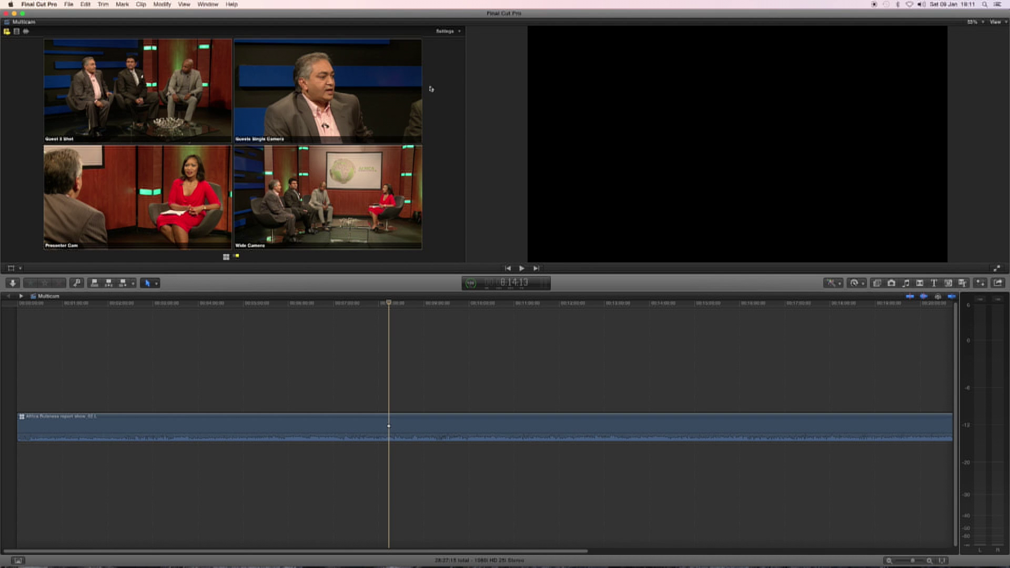
Step: Set the angle viewer to display 9 angles so the audio angles are included with the cameras
left_click(446, 31)
left_click(456, 59)
left_click(154, 75)
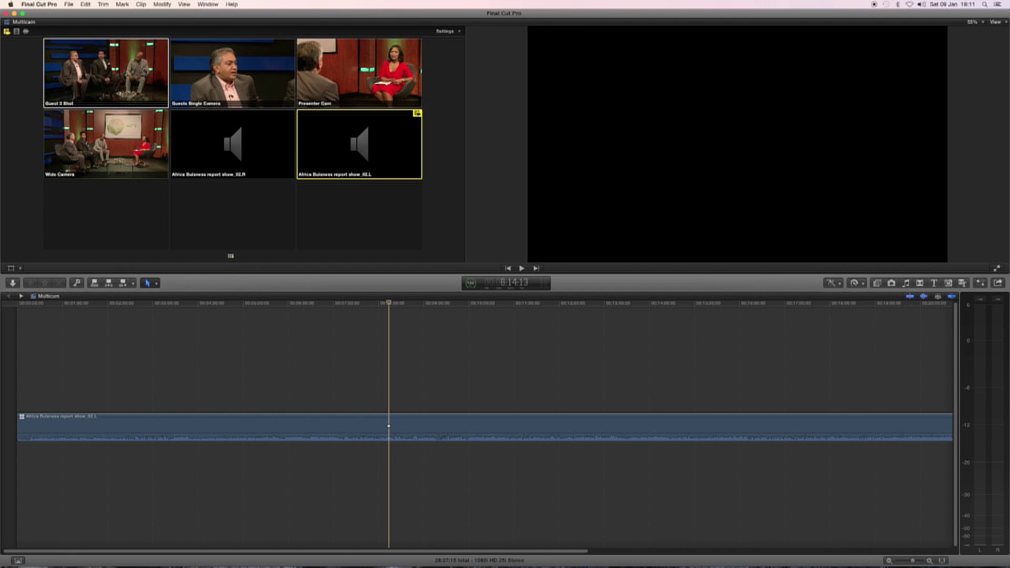
left_click(191, 72)
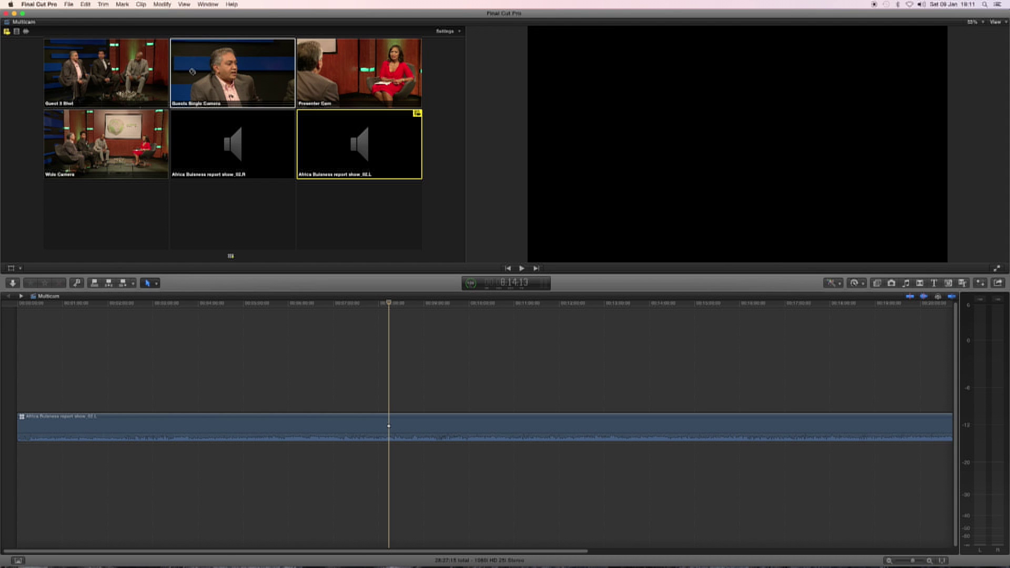
left_click(328, 70)
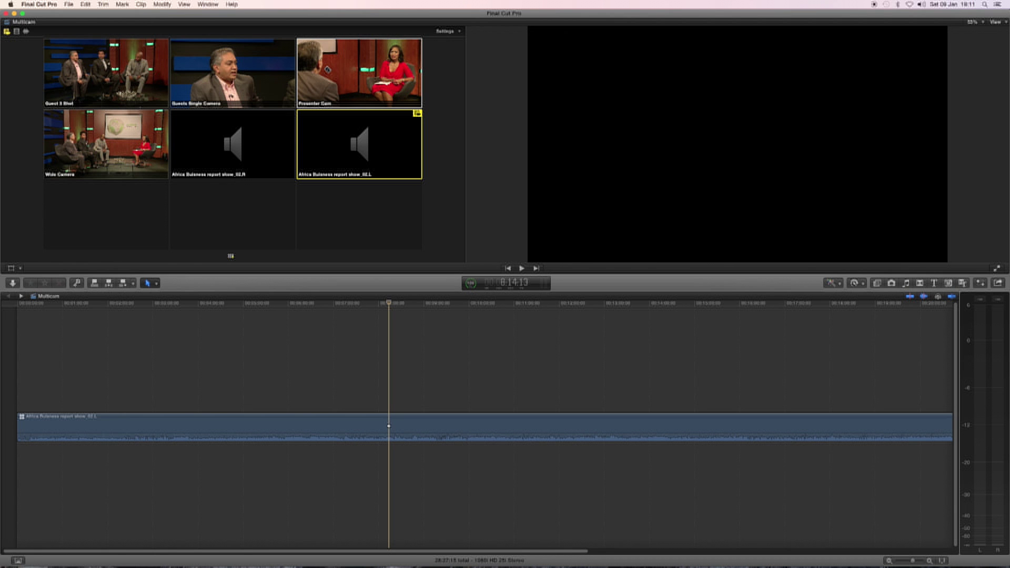
Step: Try cutting both video and audio to the Wide Camera angle during playback at about 8:19
key("space")
left_click(255, 71)
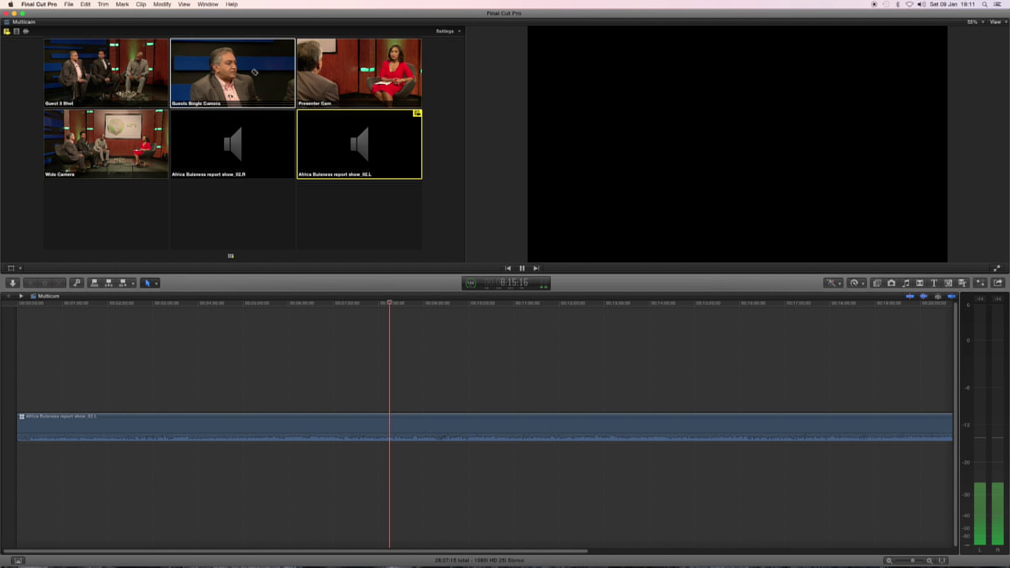
left_click(333, 71)
key("4")
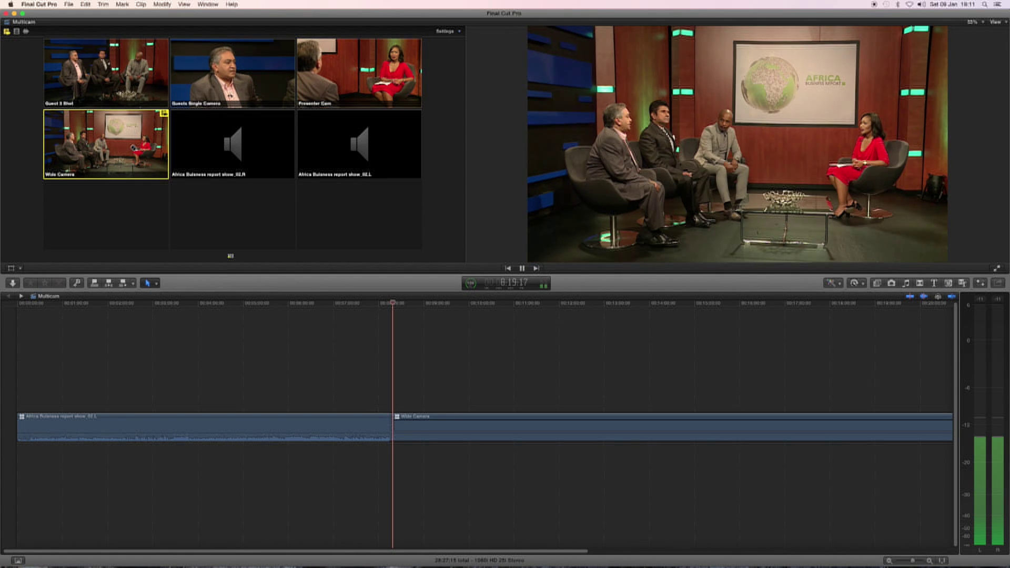
key("space")
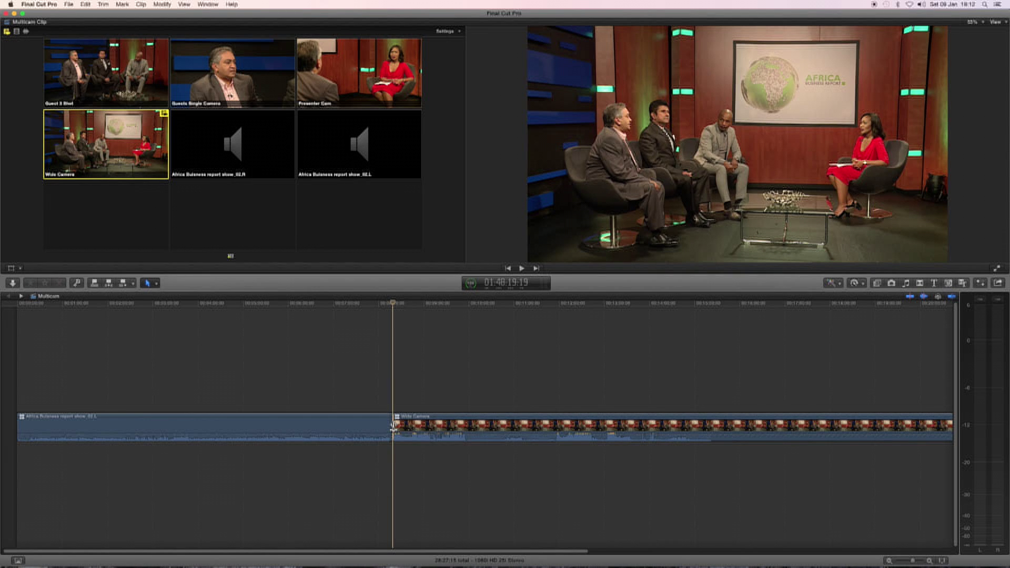
left_click(408, 171)
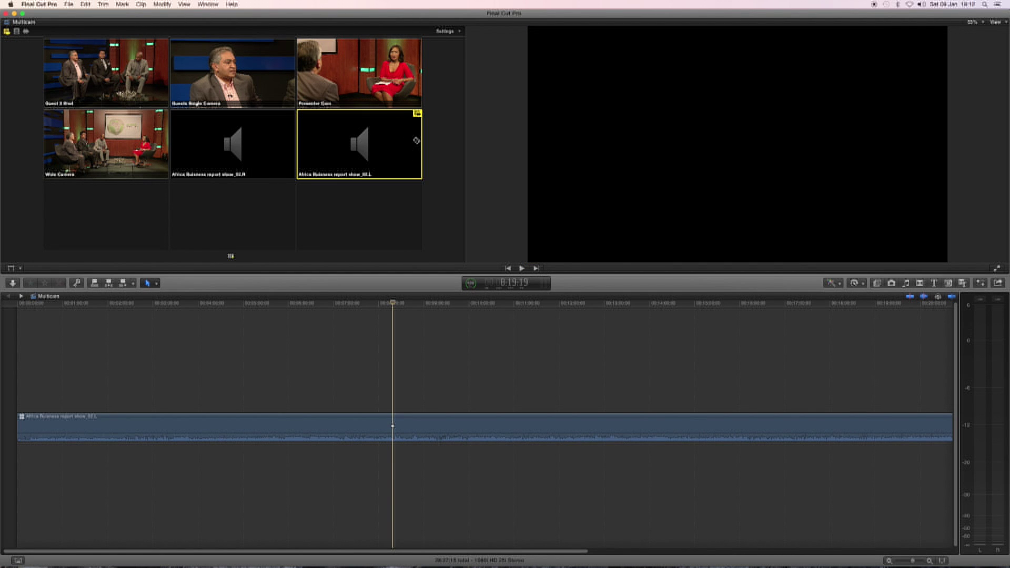
Step: Switch the whole multicam clip's video and audio to Presenter Cam and on to Guest 3 Shot without cutting
key("alt")
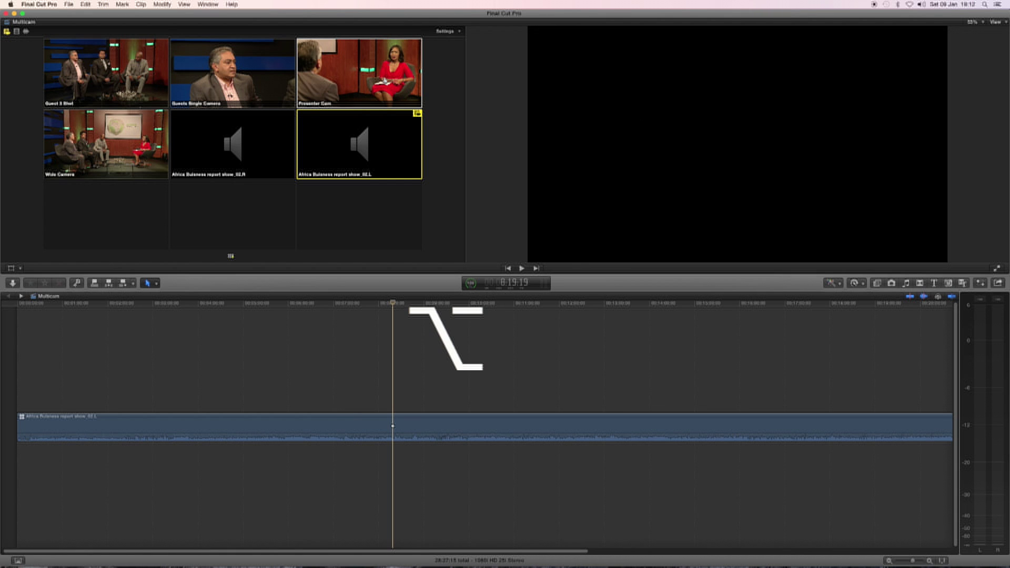
left_click(368, 78, "alt")
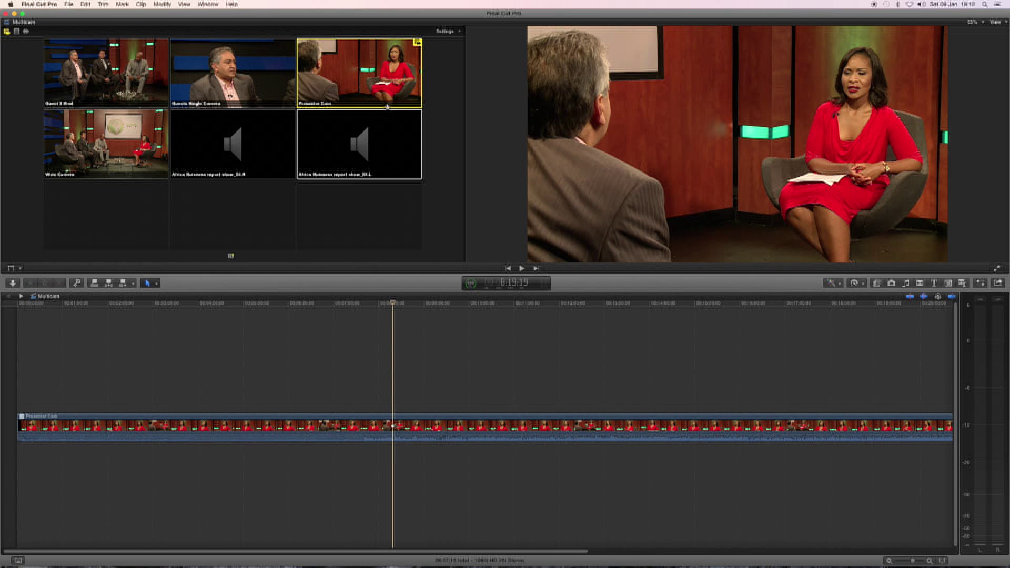
left_click(156, 68)
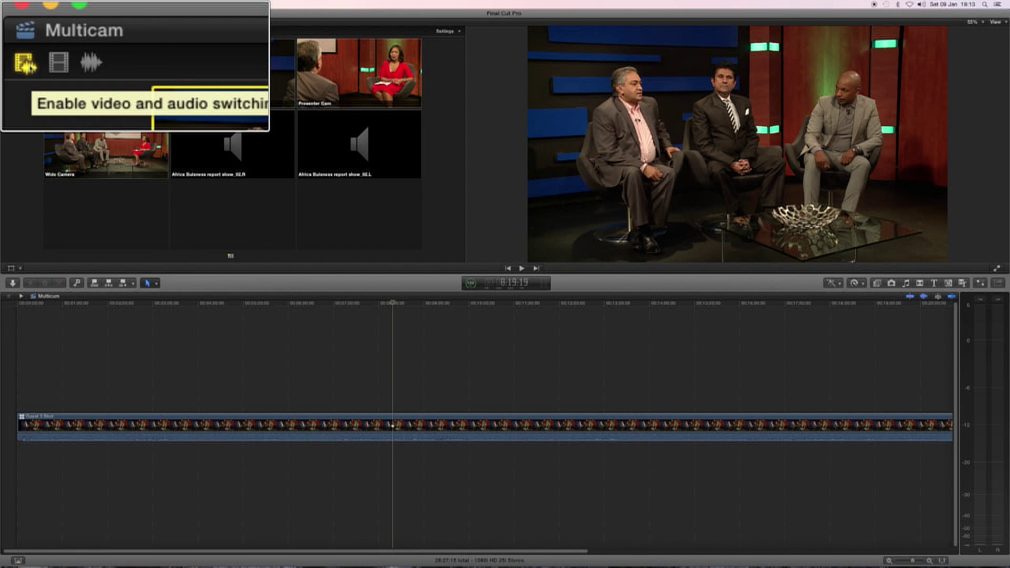
Step: Enable audio-only switching and switch the clip's audio to Africa Buisness report show_02.R without cutting
left_click(59, 67)
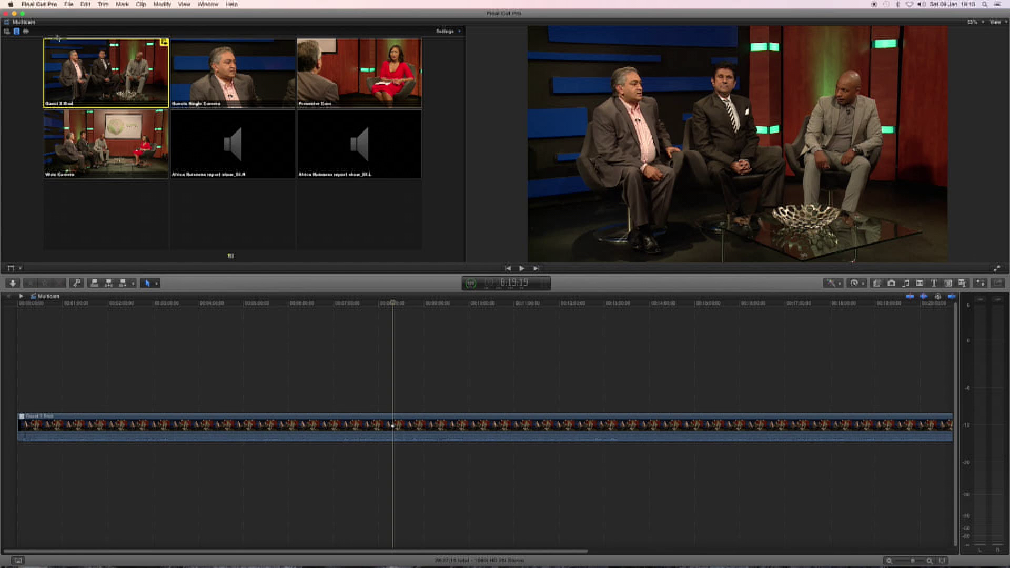
left_click(27, 31)
left_click(236, 141)
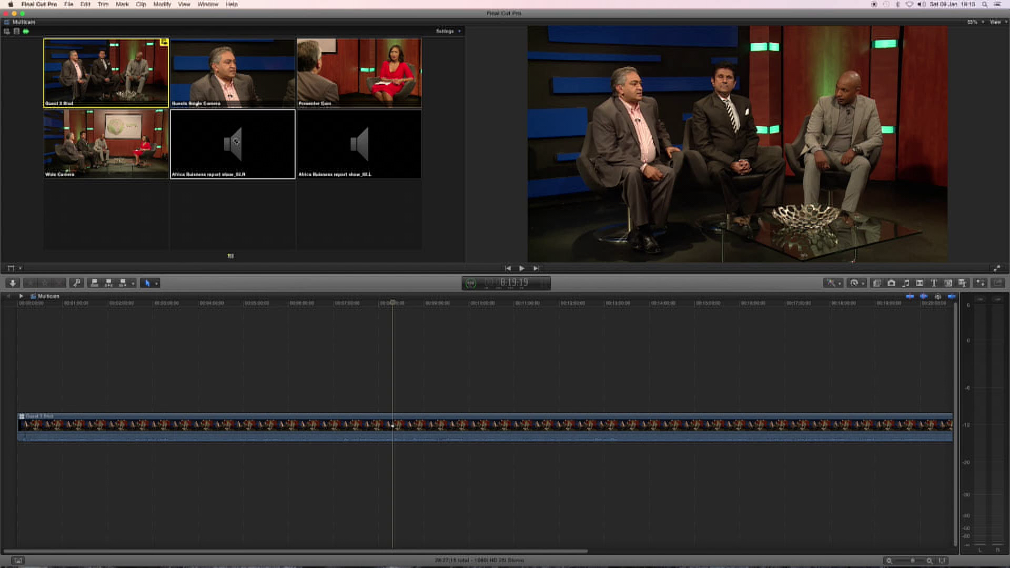
key("alt")
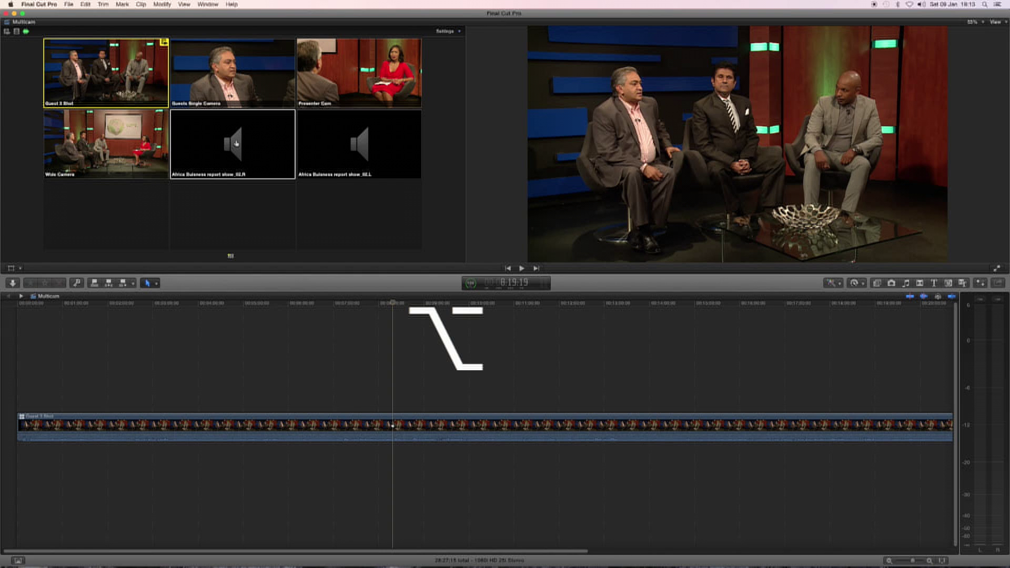
left_click(234, 143, "alt")
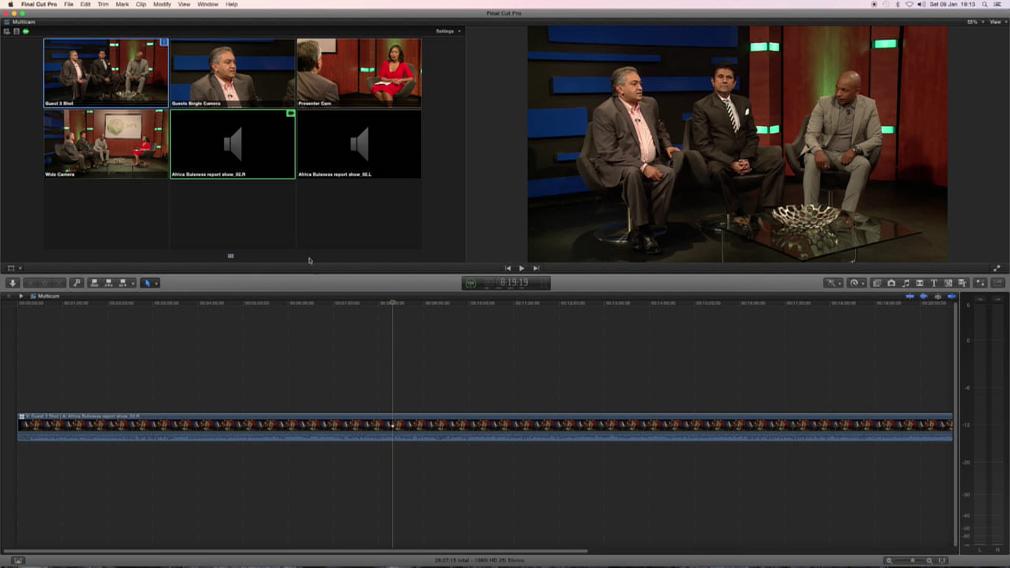
Step: Play the Multicam timeline briefly from 8:06:04 to check the picture with the switched audio
left_click(383, 304)
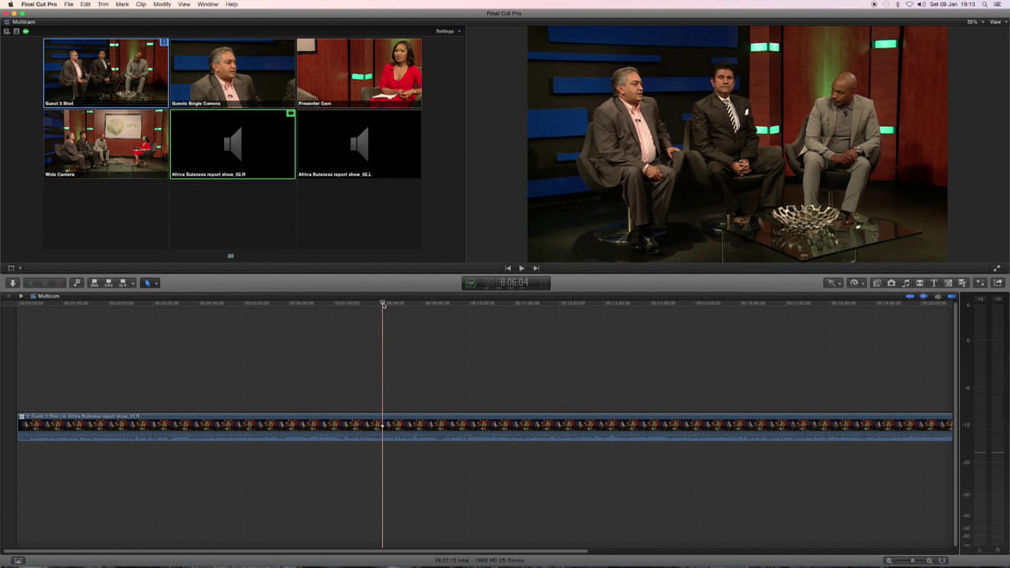
key("space")
key("space")
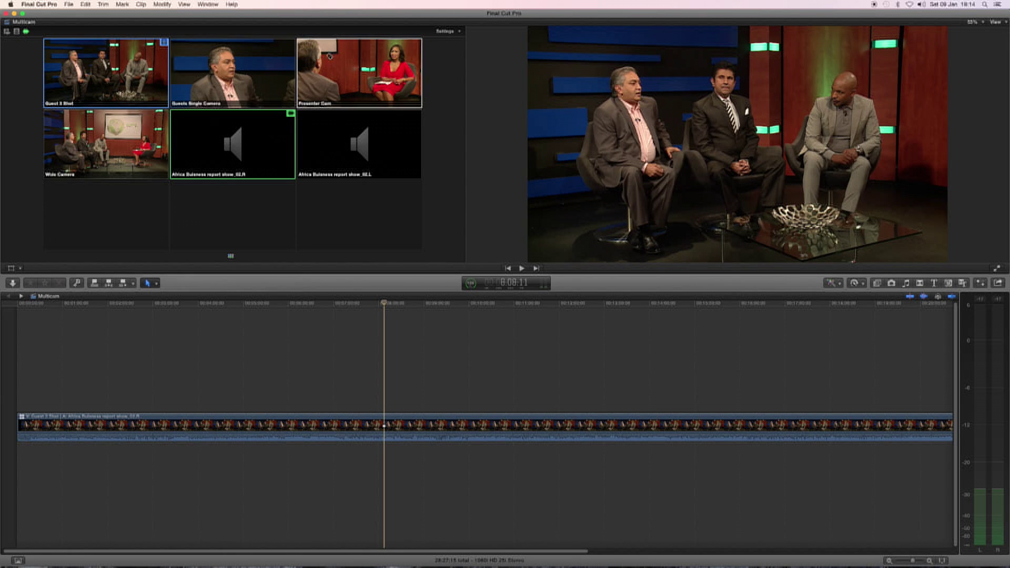
Step: Set the angle viewer to display 4 angles and enable video-only switching
left_click(460, 33)
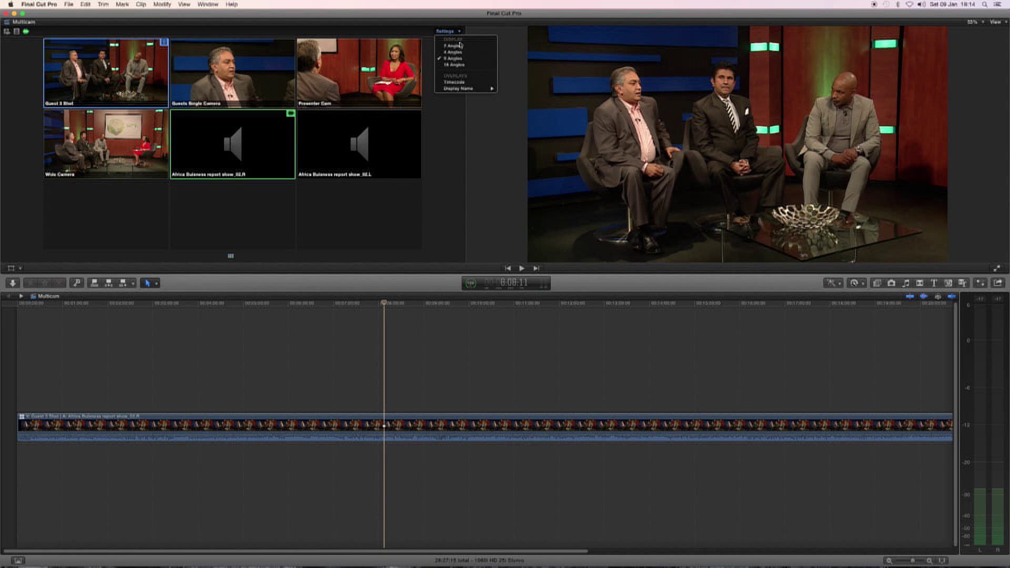
left_click(461, 52)
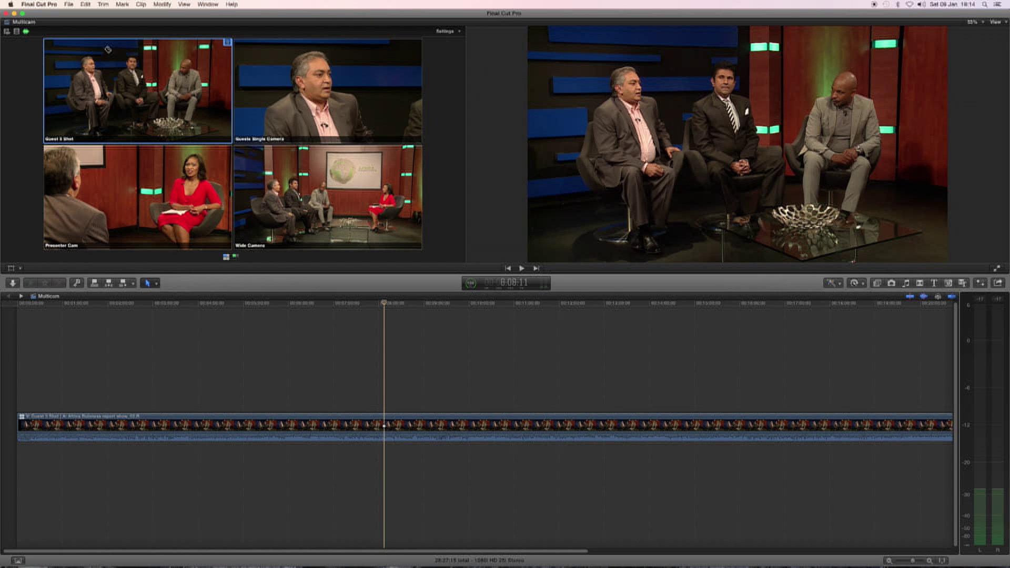
left_click(16, 32)
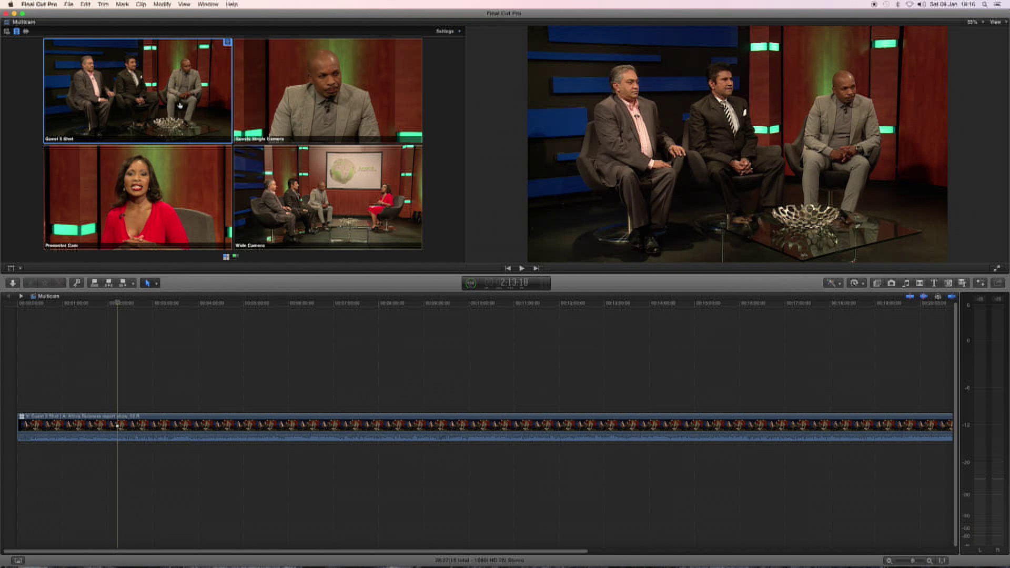
Step: Try switching the whole clip's video to Wide Camera at 2:13:18 and return it to Guest 3 Shot
left_click(276, 175)
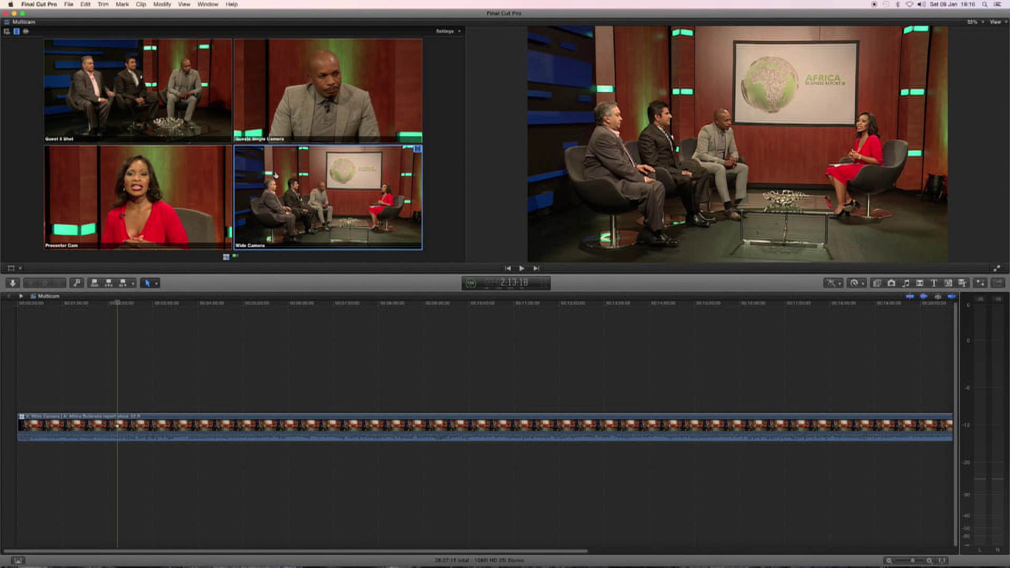
left_click(187, 108)
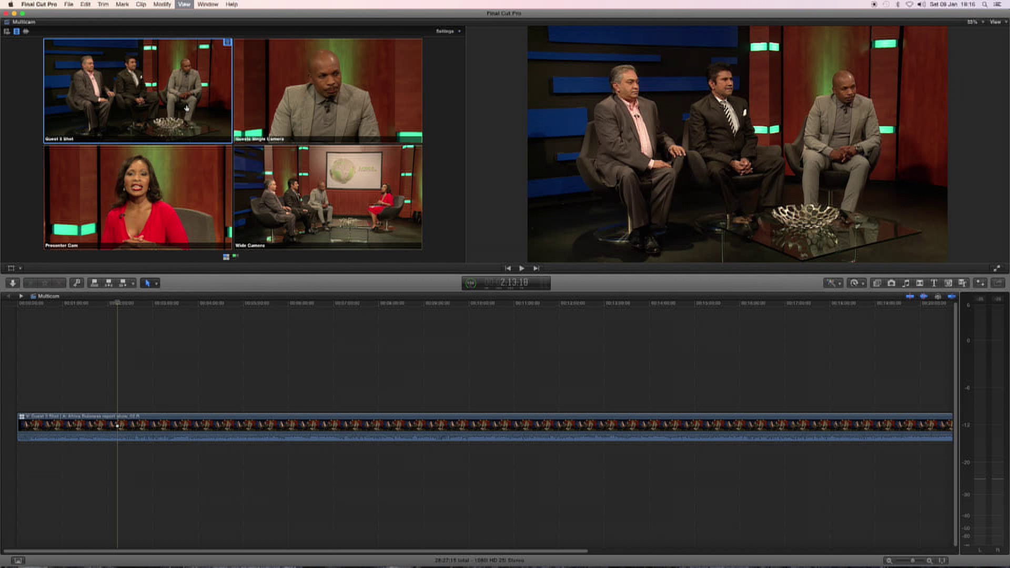
Step: Play from 2:13:18 and cut the video live to Guests Single Camera, Presenter Cam and back to Guest 3 Shot
key("space")
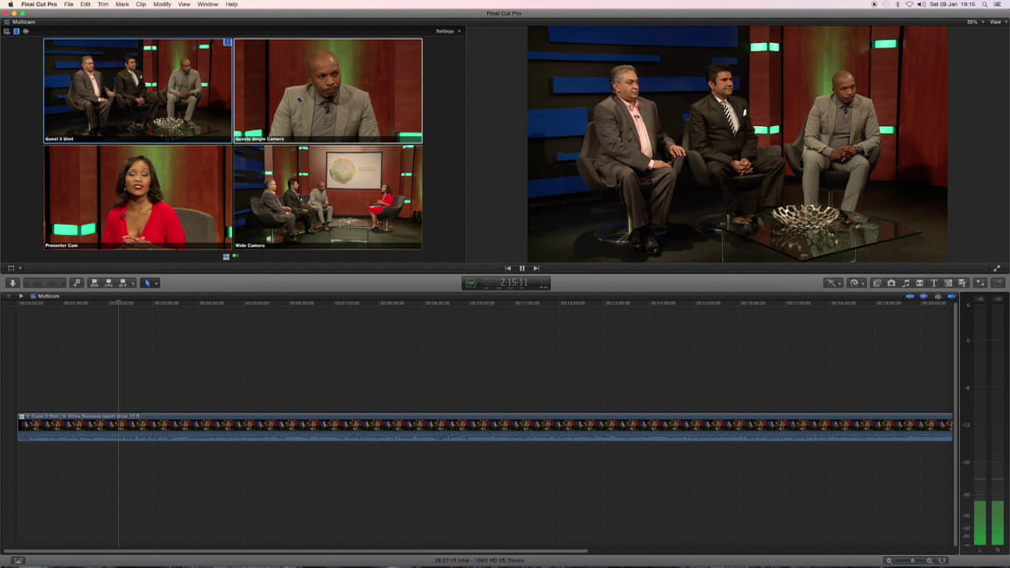
left_click(299, 99)
left_click(205, 181)
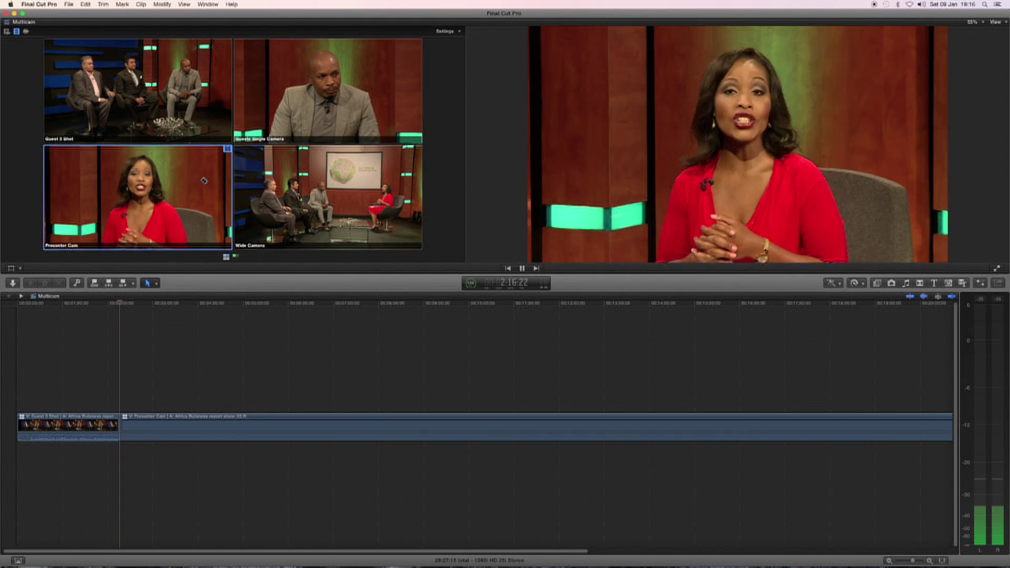
left_click(199, 114)
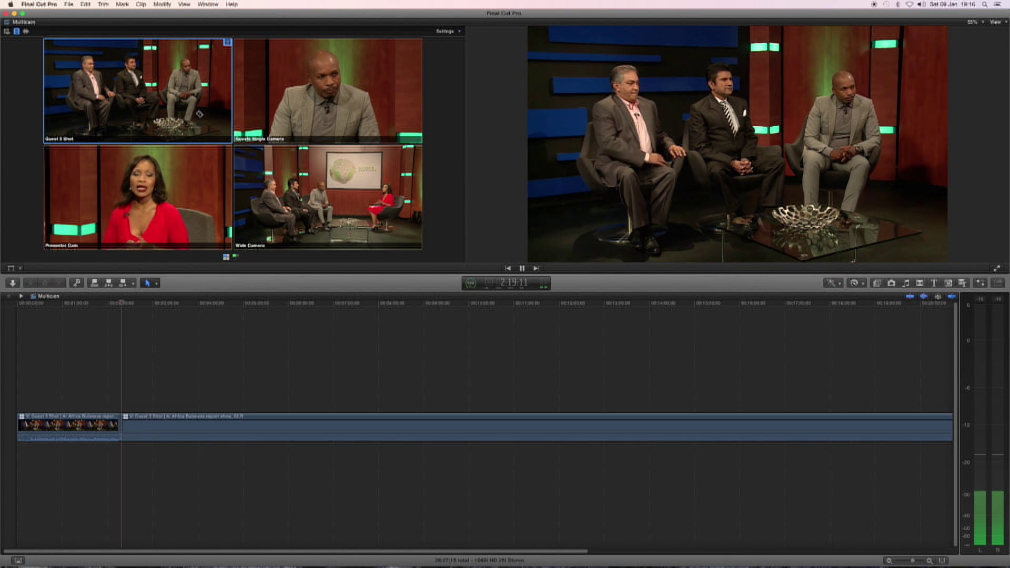
Step: Continue cutting live to Guests Single Camera at about 2:21, Presenter Cam at about 2:23 and Wide Camera, and stop playback at 2:31:12
key("2")
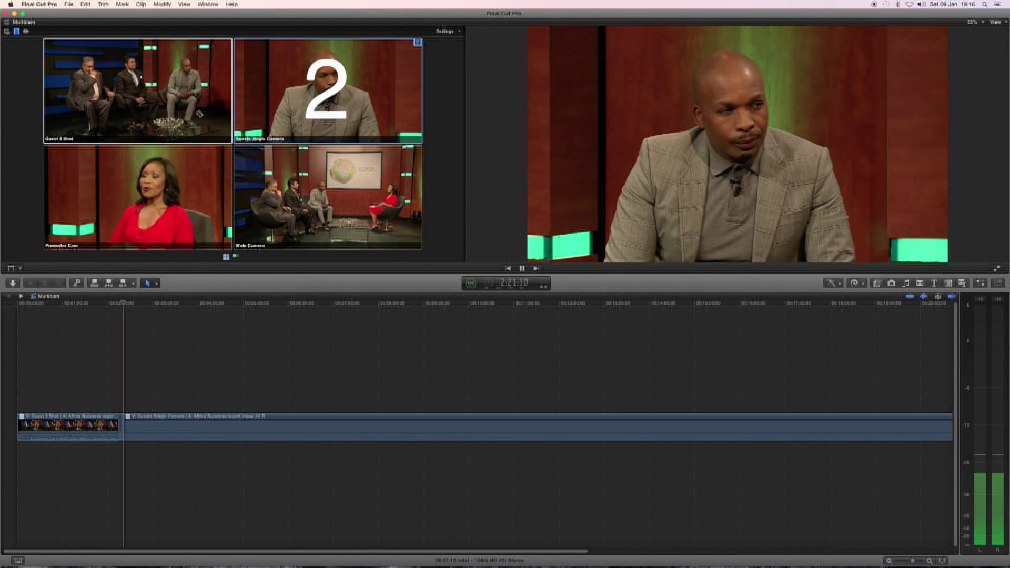
key("3")
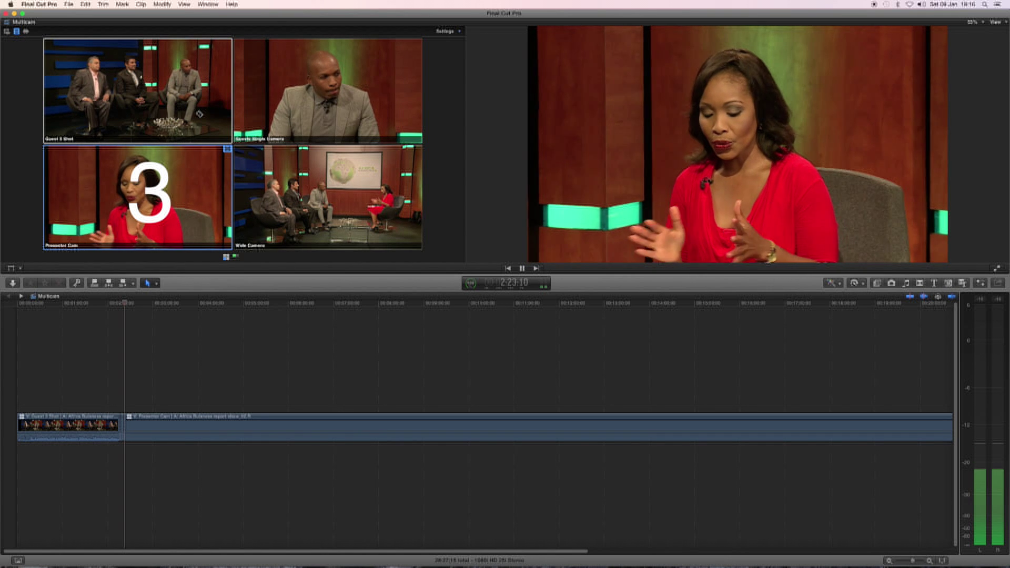
key("4")
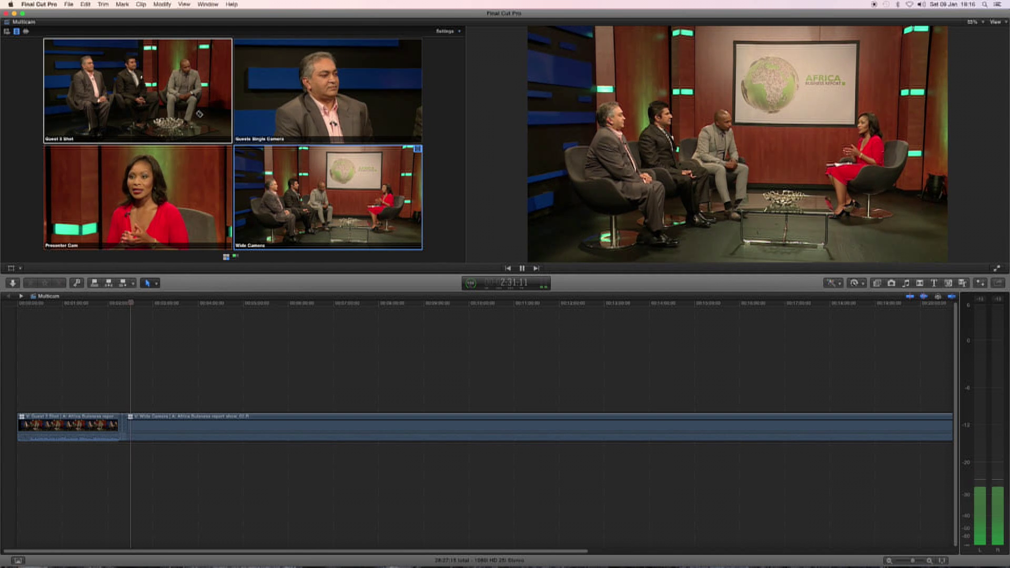
key("space")
Step: Try replacing the last segment's video with Guest 3 Shot, Guests Single Camera and Presenter Cam without cutting, returning it to Wide Camera
key("alt")
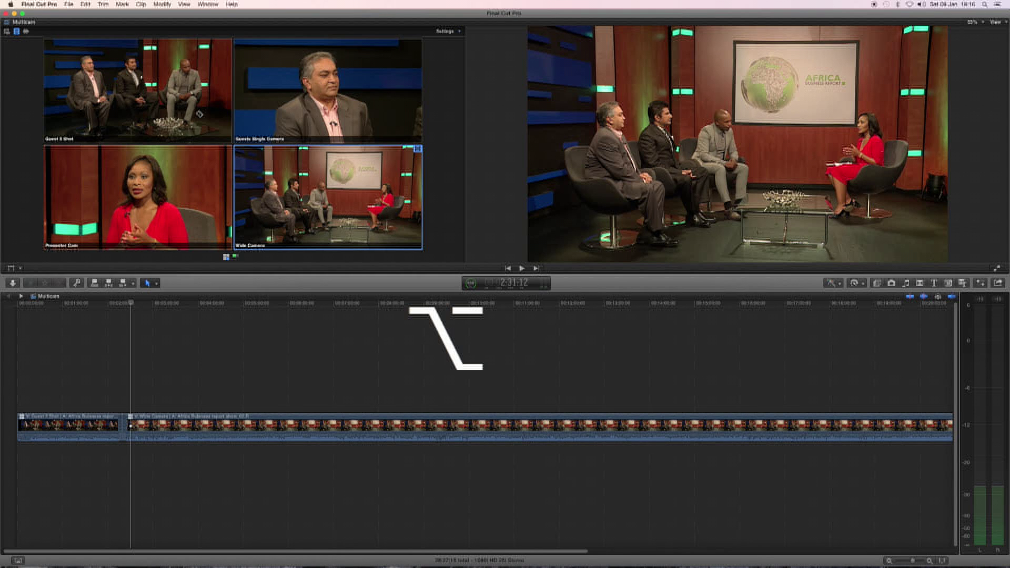
left_click(199, 113, "alt")
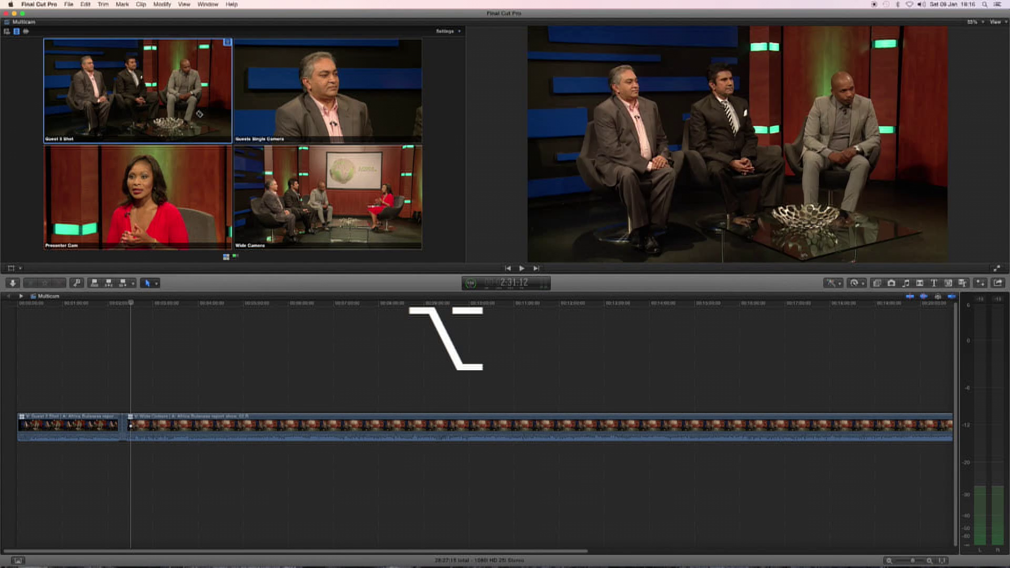
key("alt+2")
key("alt+3")
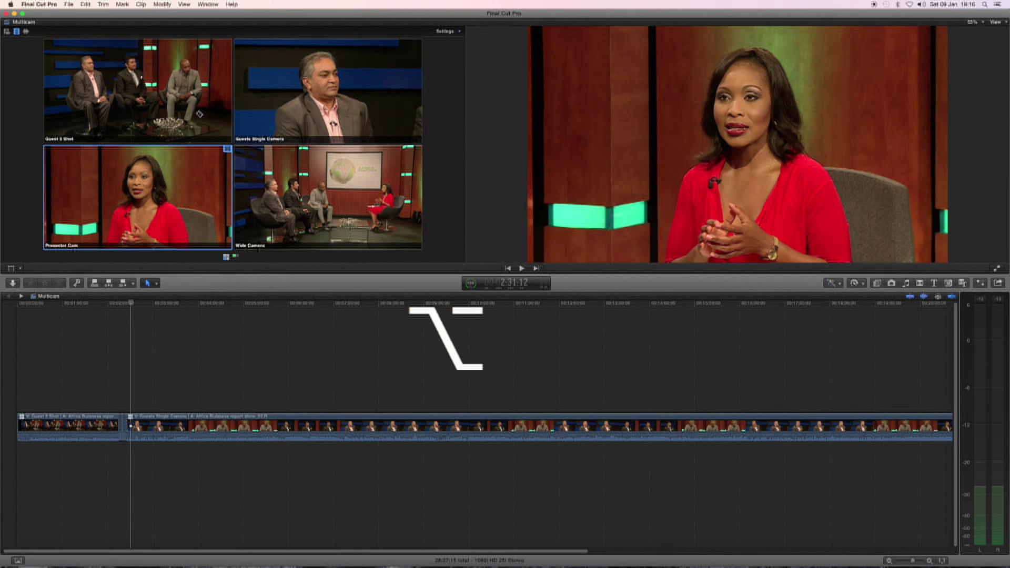
key("alt+4")
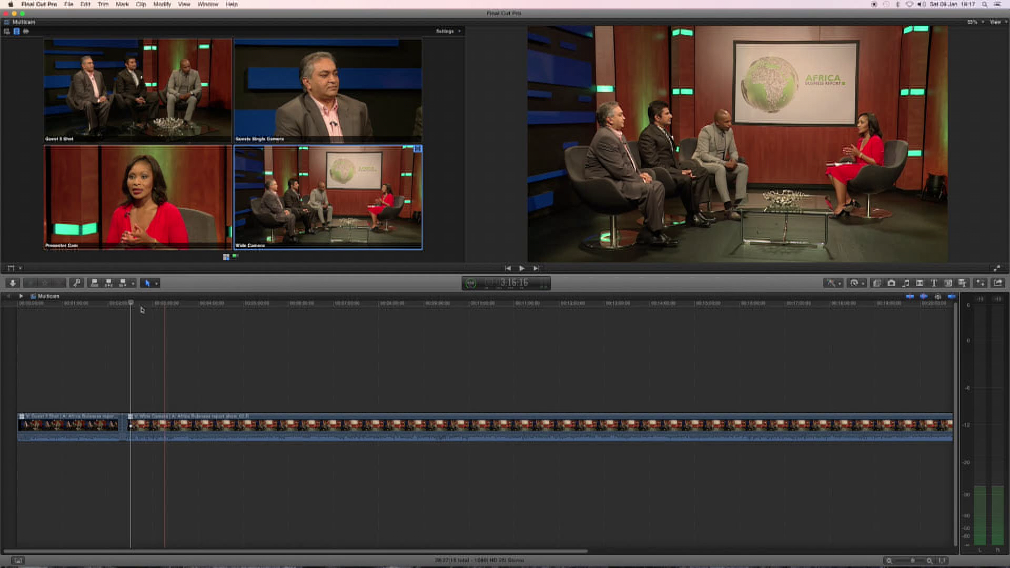
key("l")
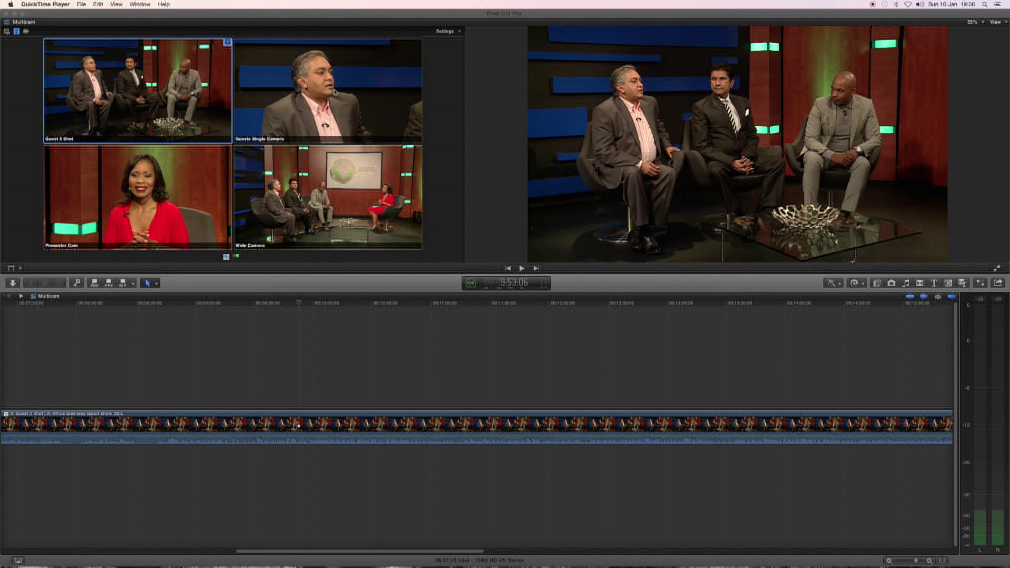
Step: View the second bank of angles containing the audio tracks and return to the four camera angles
left_click(333, 94)
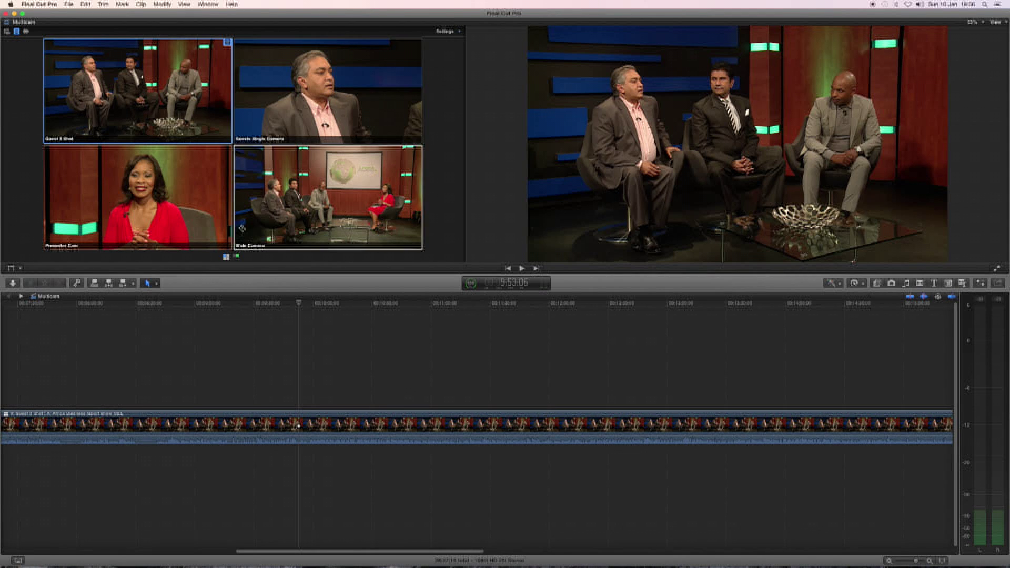
left_click(228, 261)
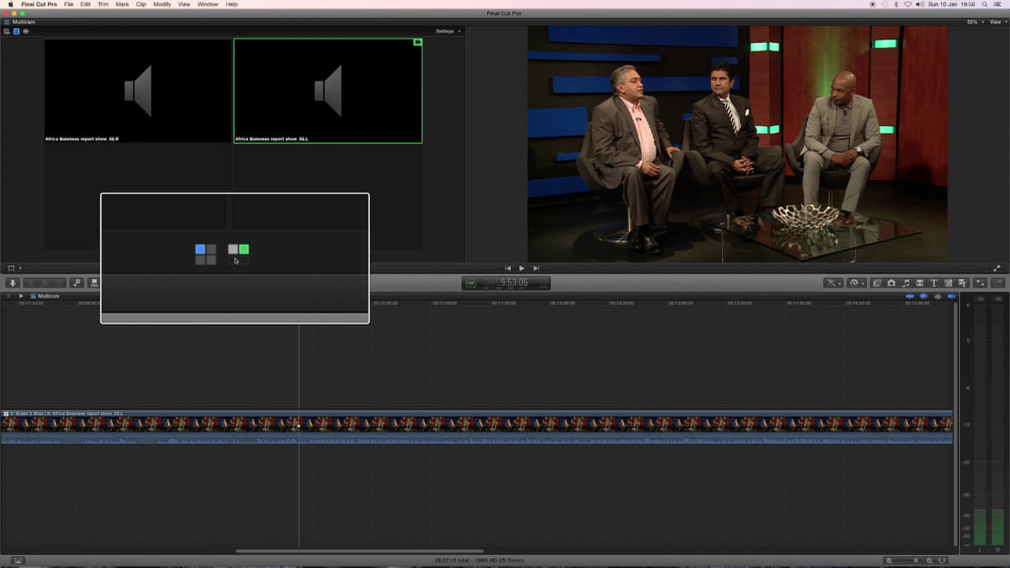
left_click(227, 260)
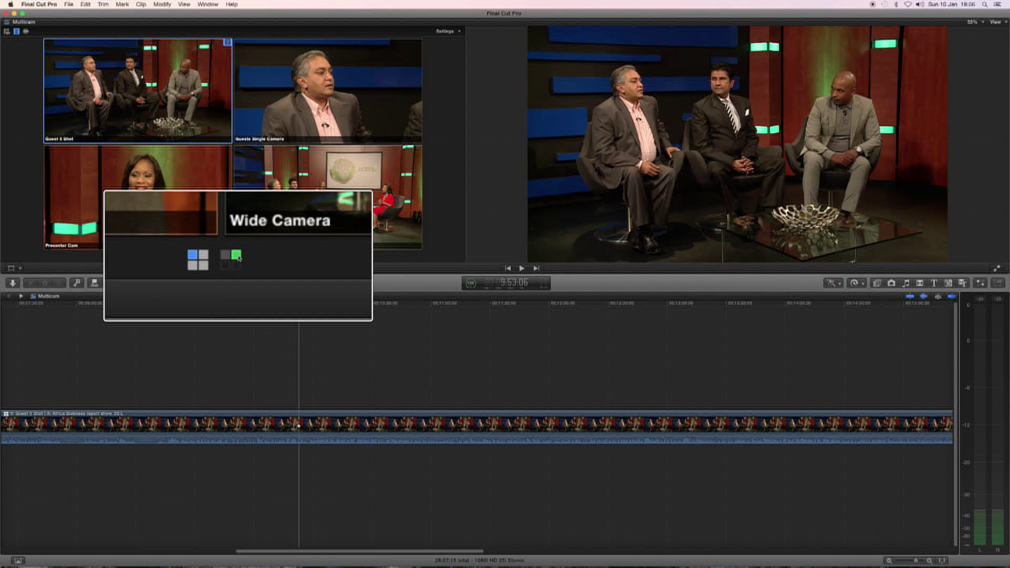
Step: Try the video-and-audio and audio-only switching modes and return to video-only switching
left_click(7, 33)
left_click(16, 32)
left_click(26, 32)
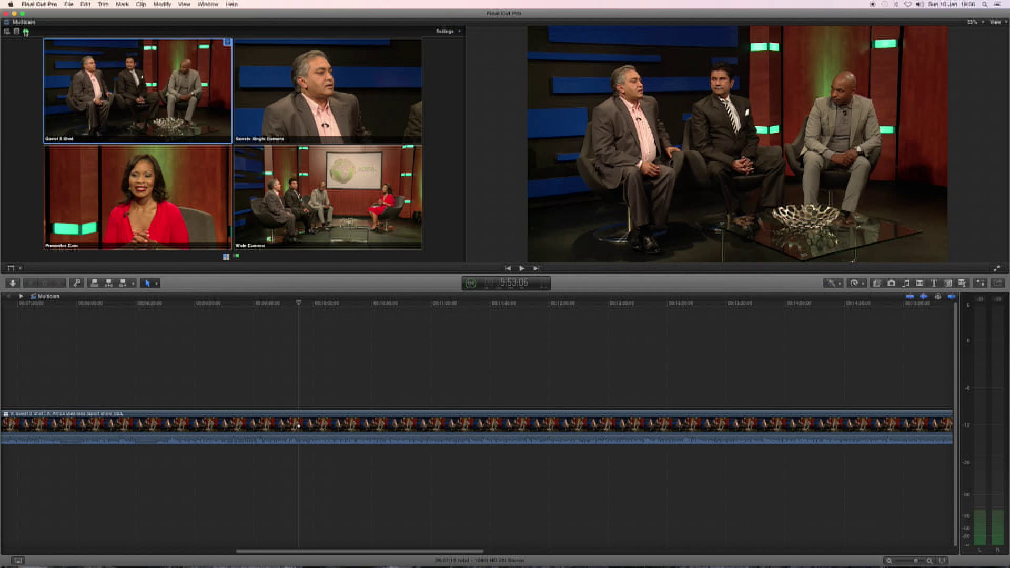
left_click(16, 31)
Step: Fit the whole multicam clip in the timeline, and switch its video to Wide Camera with the playhead at 15:56:15
key("shift+z")
left_click(439, 426)
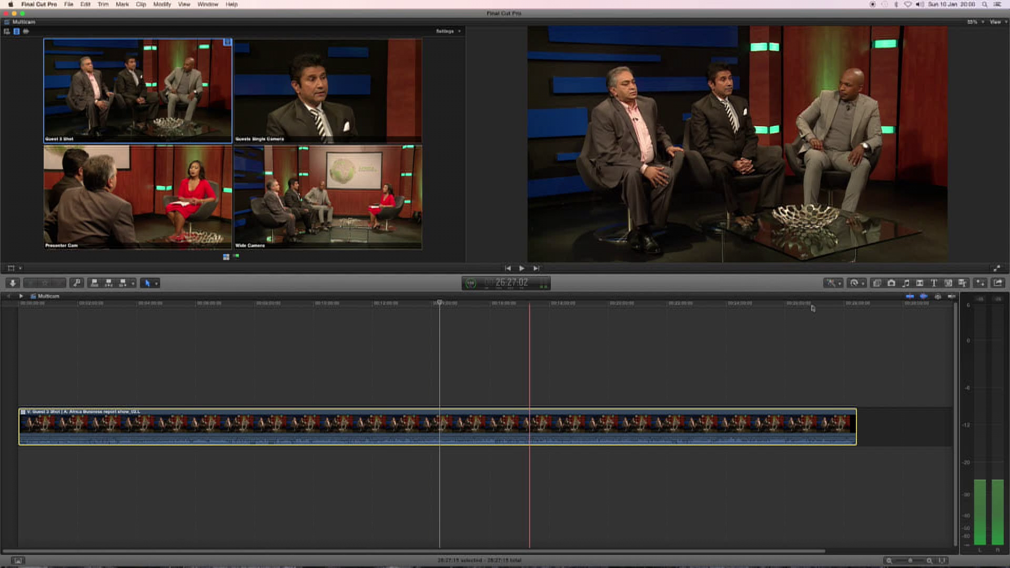
left_click(850, 305)
left_click_drag(851, 306, 854, 307)
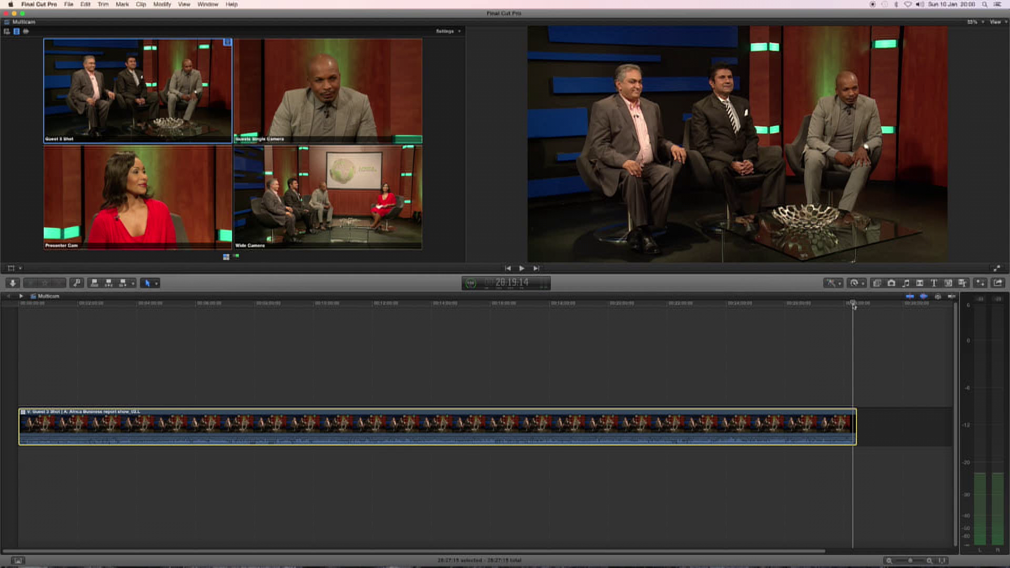
left_click(489, 304)
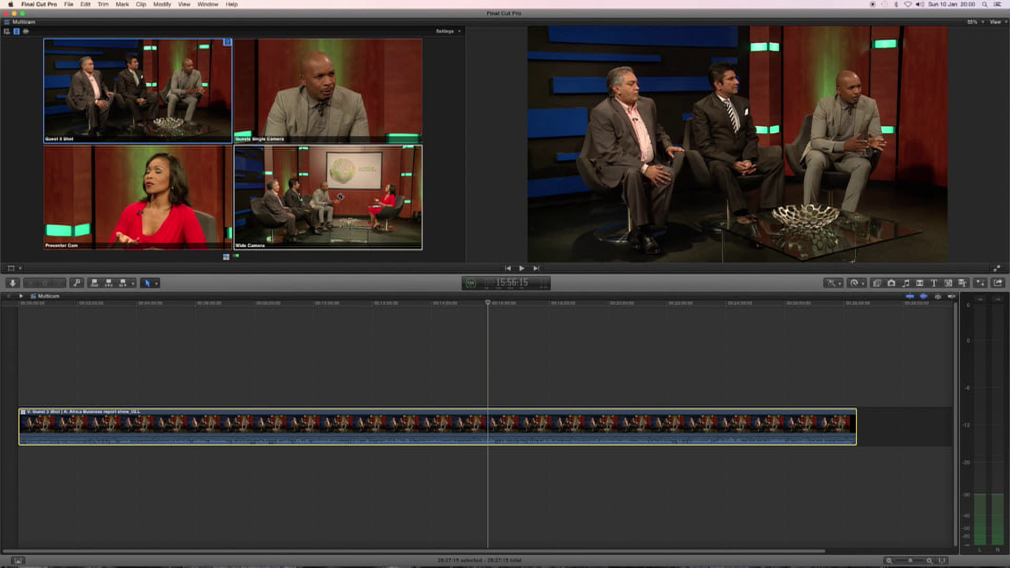
left_click(341, 198)
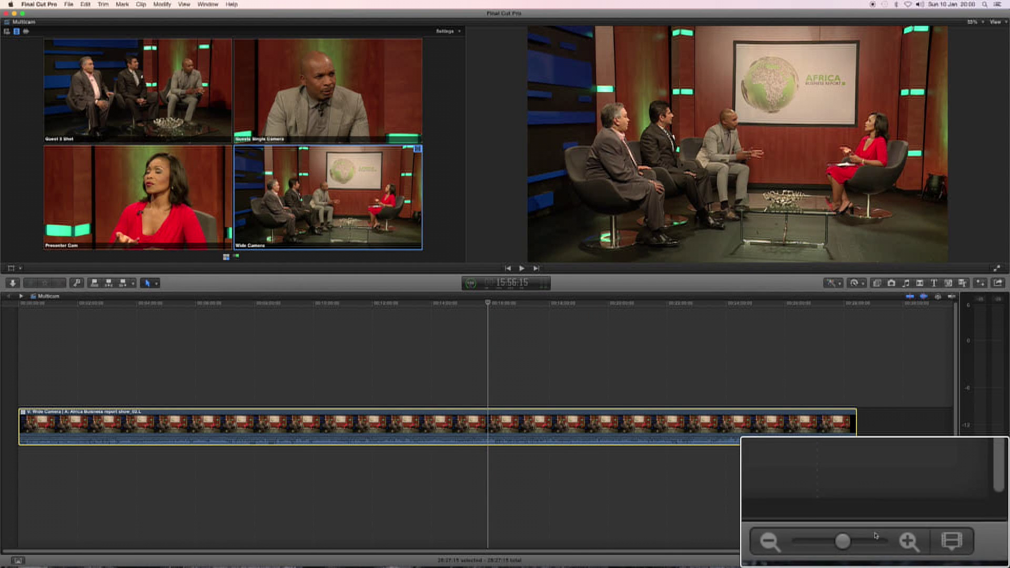
Step: Increase the clip height in the timeline's clip appearance settings
left_click(942, 561)
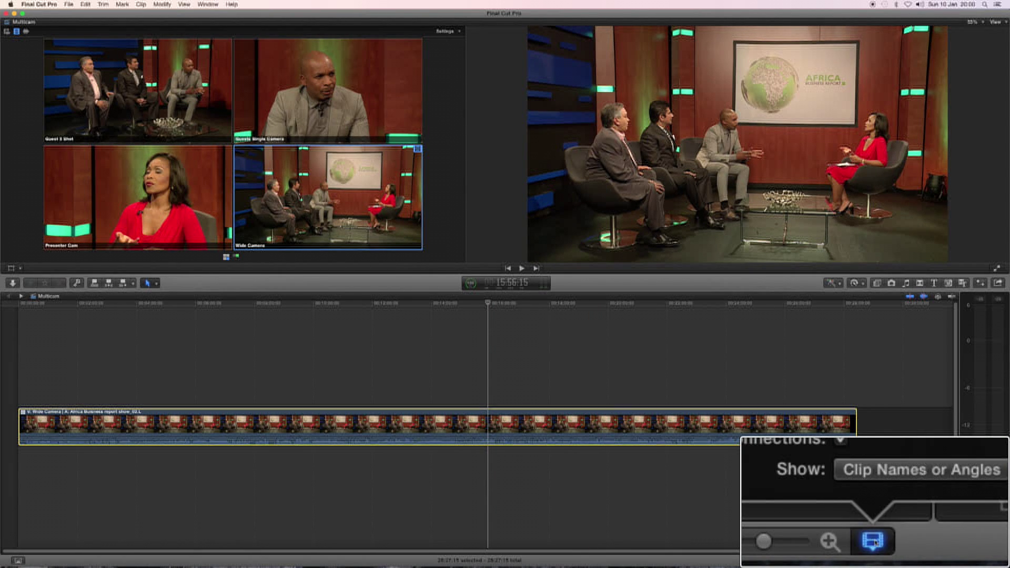
left_click_drag(954, 524, 957, 524)
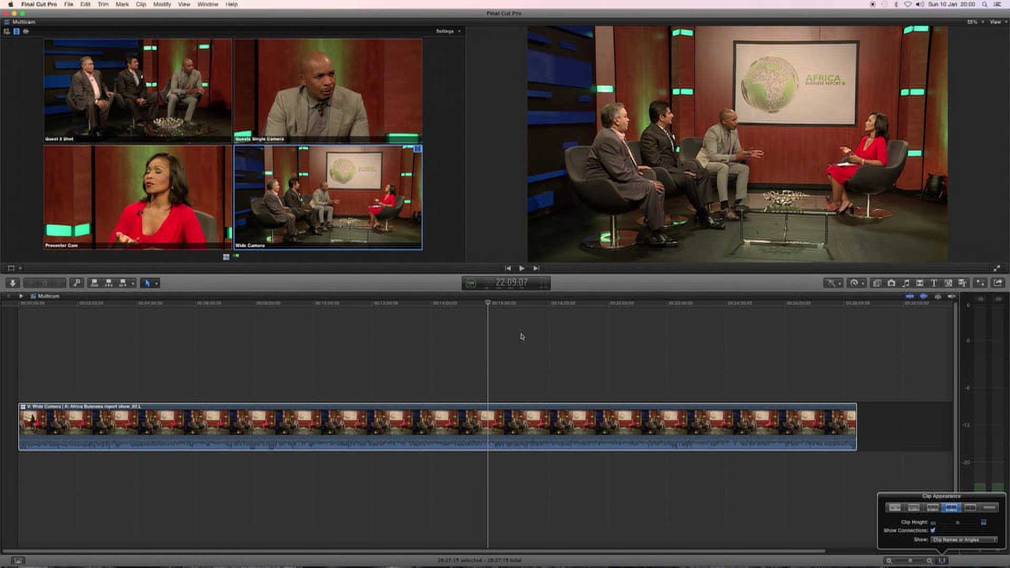
Step: Blade the multicam clip at about 15:10 and again at about 15:50 to isolate a short section
left_click(779, 444)
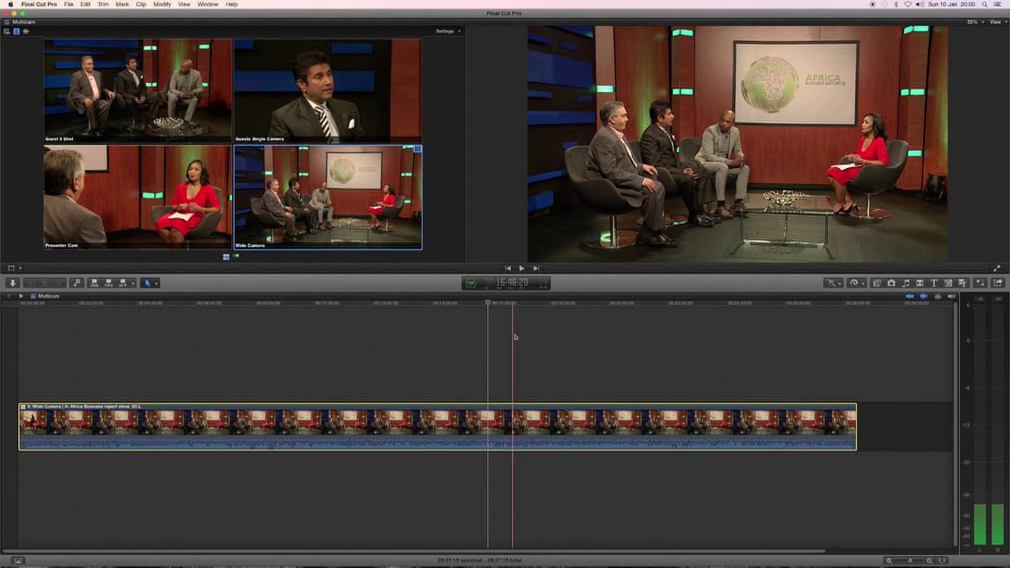
left_click(464, 308)
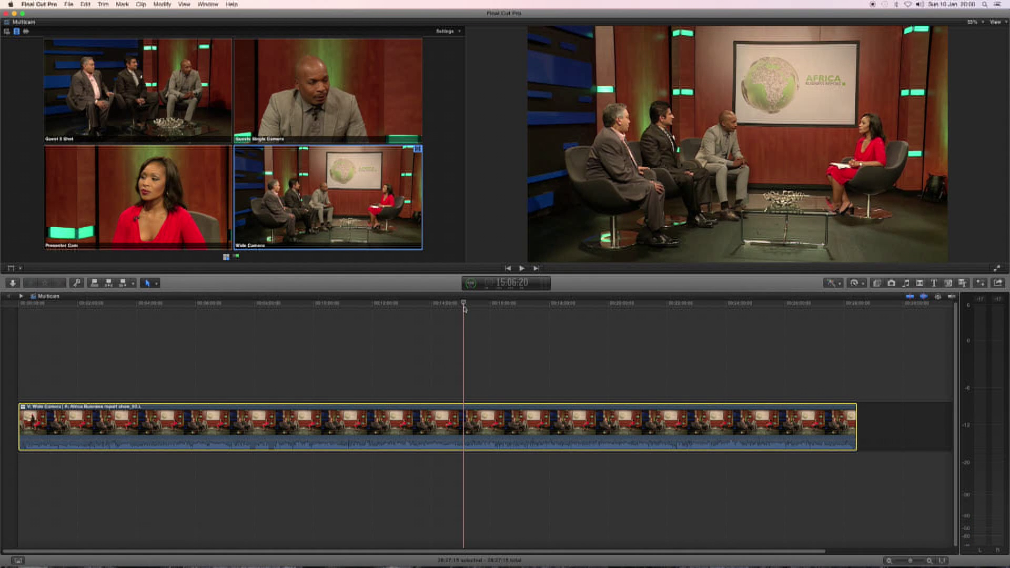
key("space")
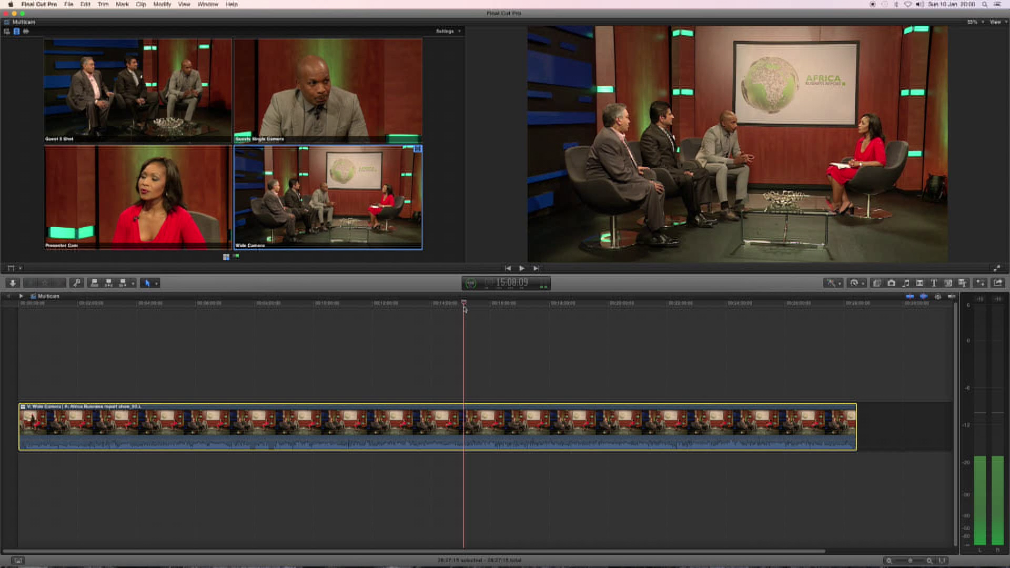
key("space")
key("b")
left_click(466, 417)
left_click_drag(467, 304, 486, 304)
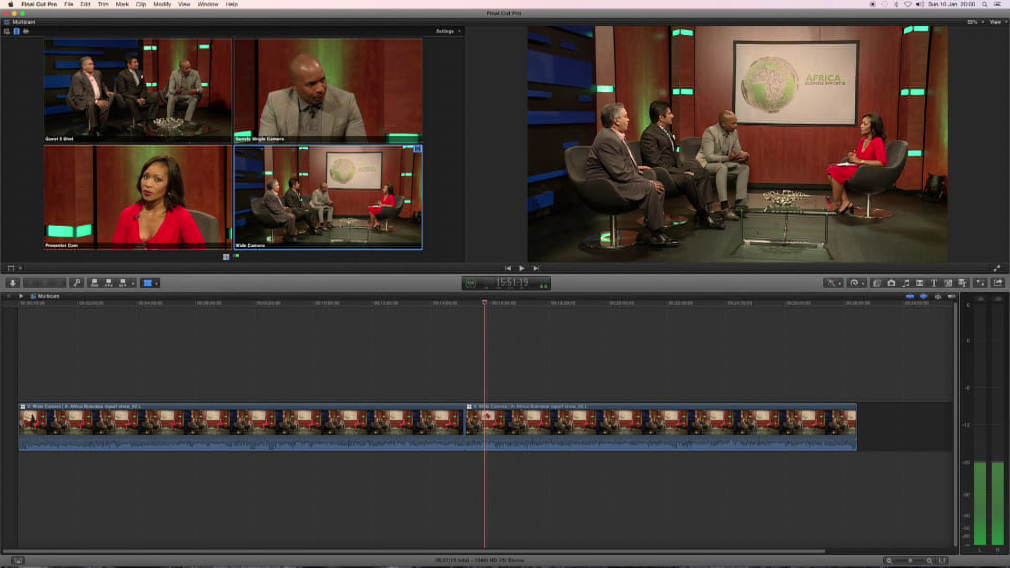
left_click(486, 416)
key("a")
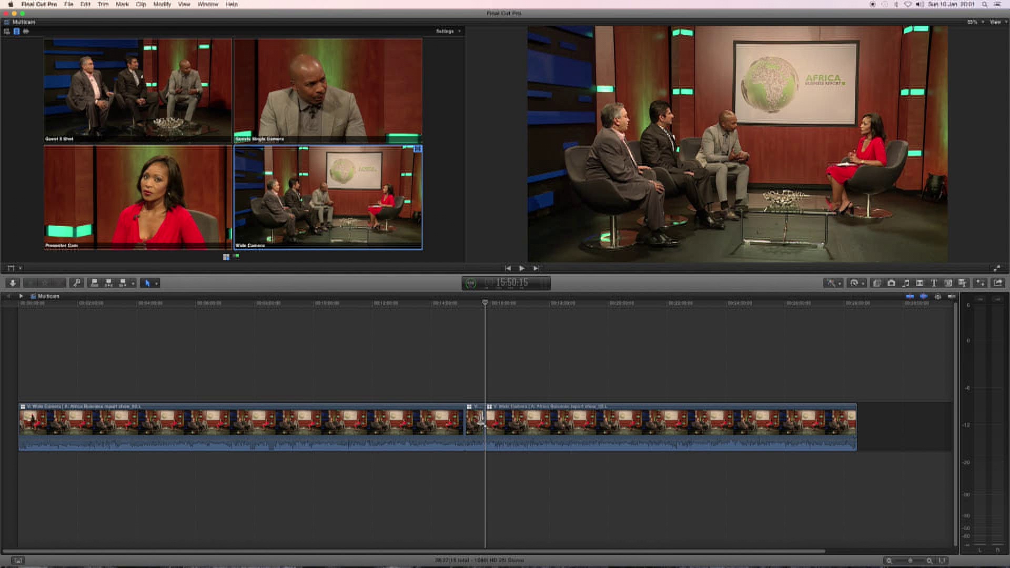
Step: Lift the short middle section out of the primary storyline and delete it
left_click(475, 426)
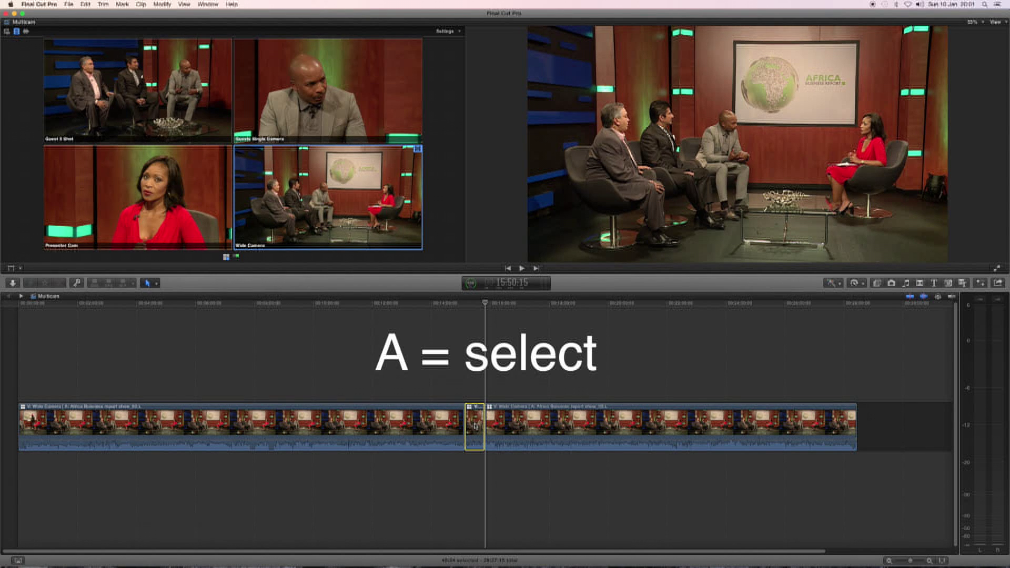
left_click_drag(475, 426, 474, 367)
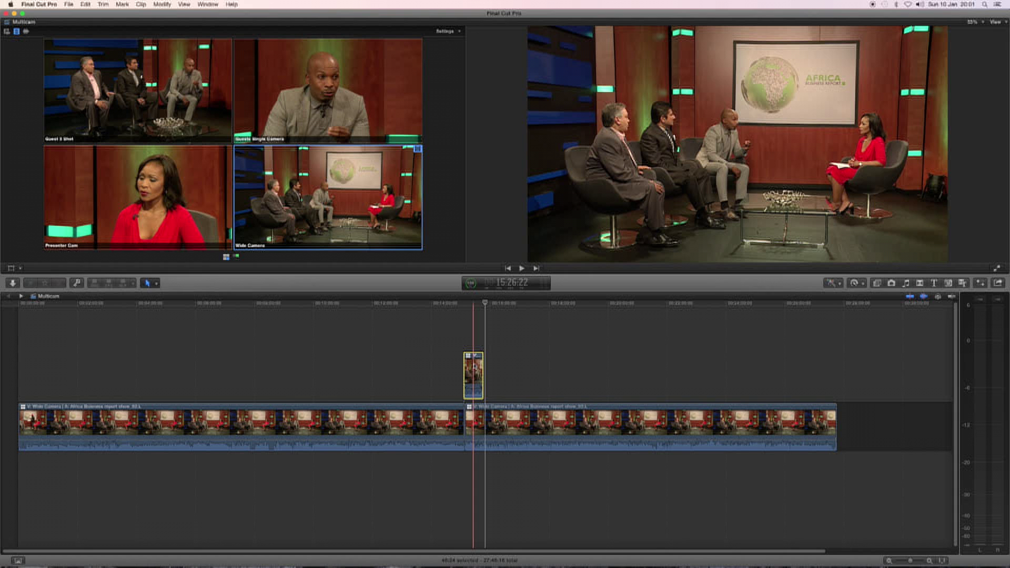
key("Delete")
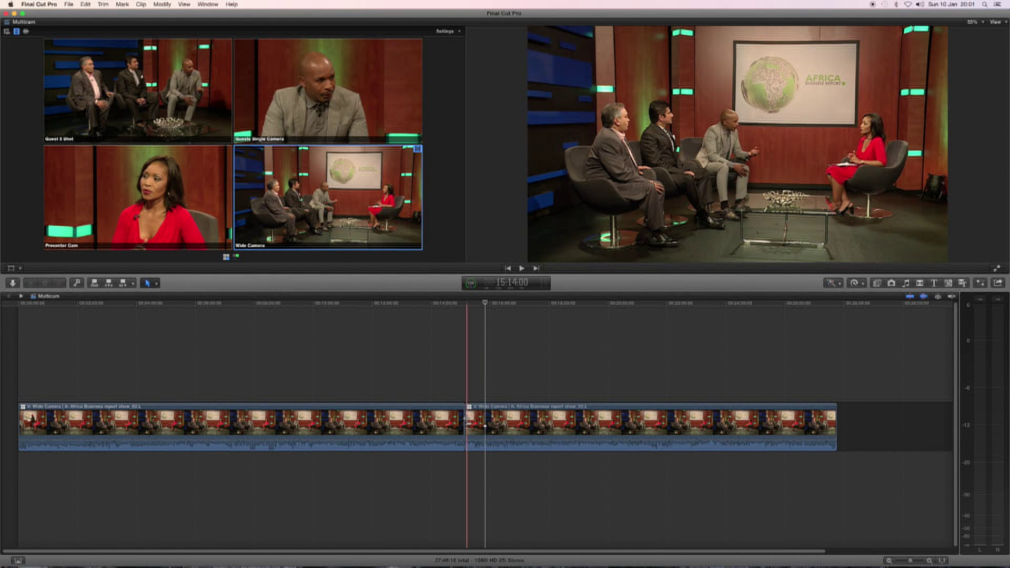
Step: Ripple-trim the edit between the two remaining multicam clips, and roll that edit point with the Trim tool
mouse_move(456, 421)
left_mouse_down()
mouse_move(505, 422)
mouse_move(470, 421)
left_mouse_up()
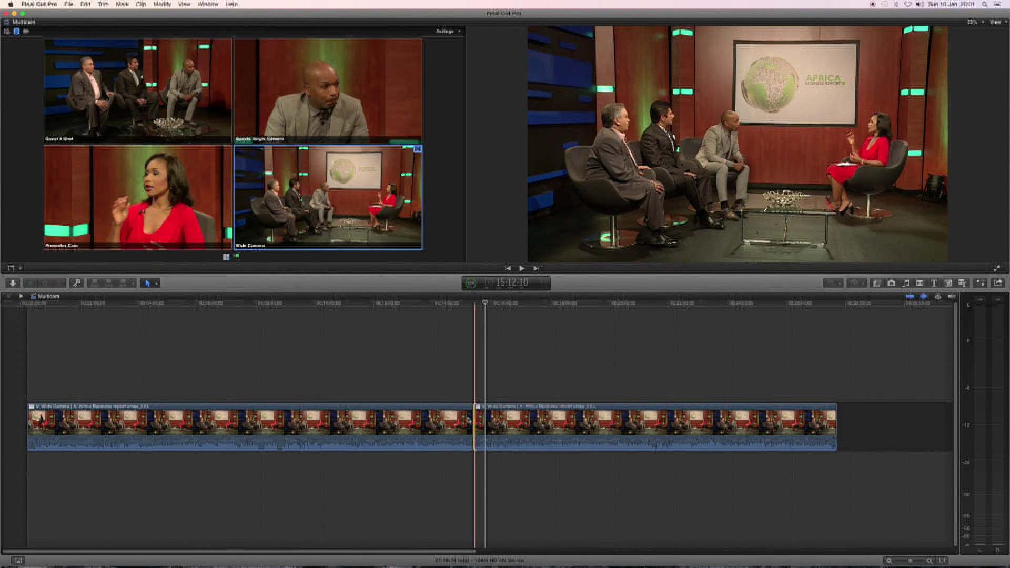
key("t")
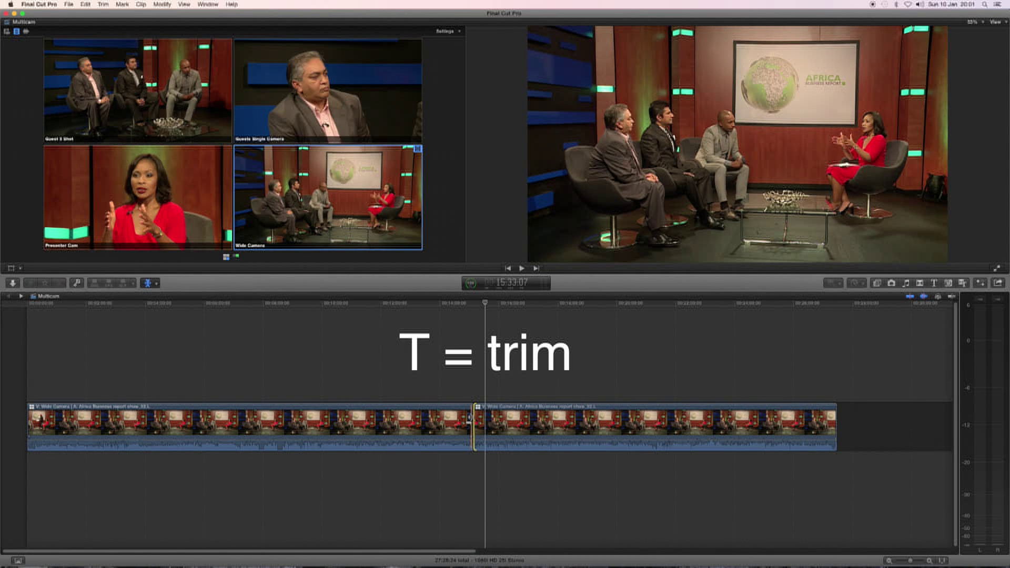
left_click_drag(466, 419, 473, 421)
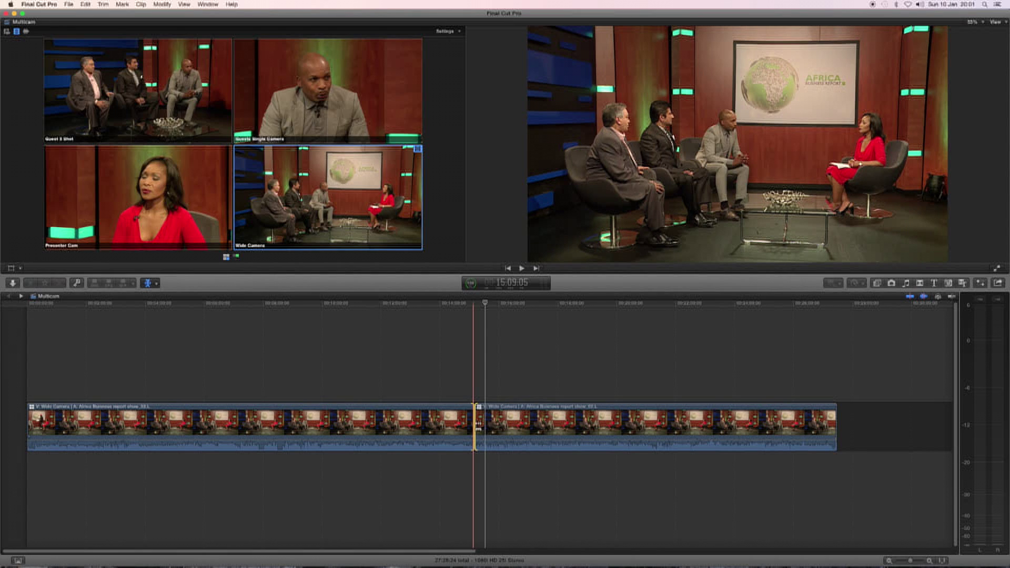
Step: Expand the first clip's audio at the edit, extend its audio slightly past the cut, and collapse the audio again
key("super+equal")
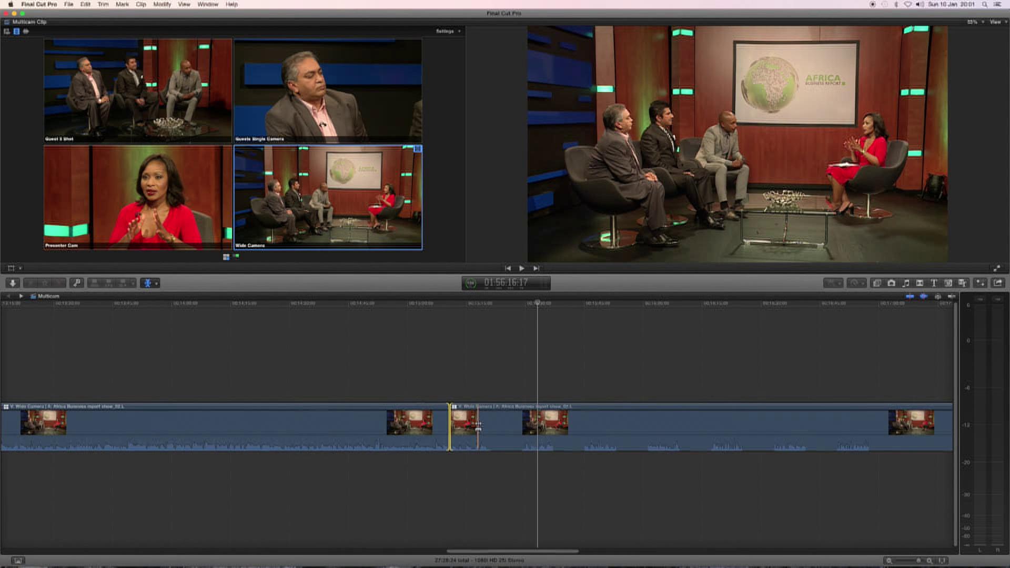
key("super+equal")
key("a")
left_click(393, 448)
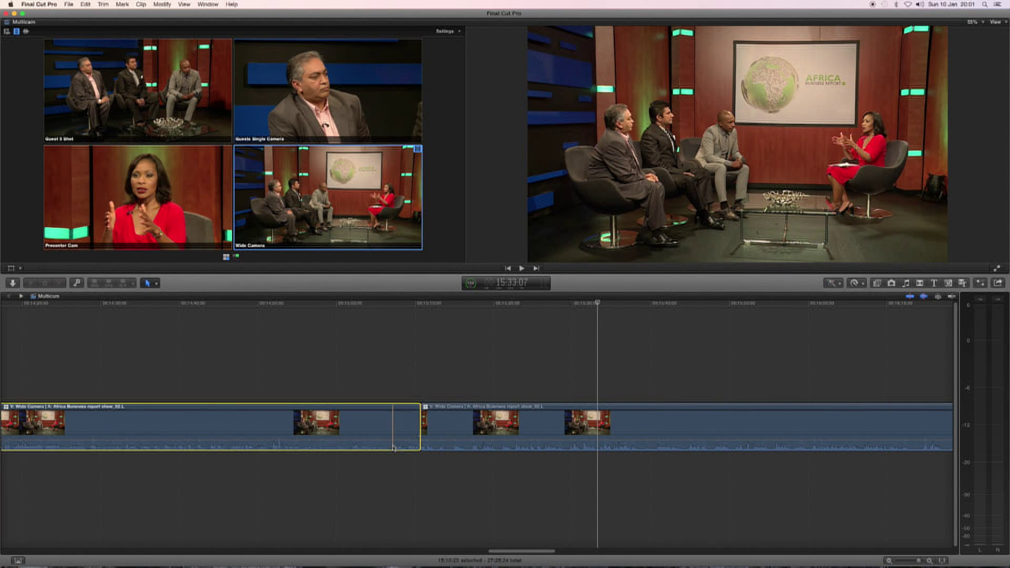
key("ctrl+s")
left_click_drag(420, 459, 419, 453)
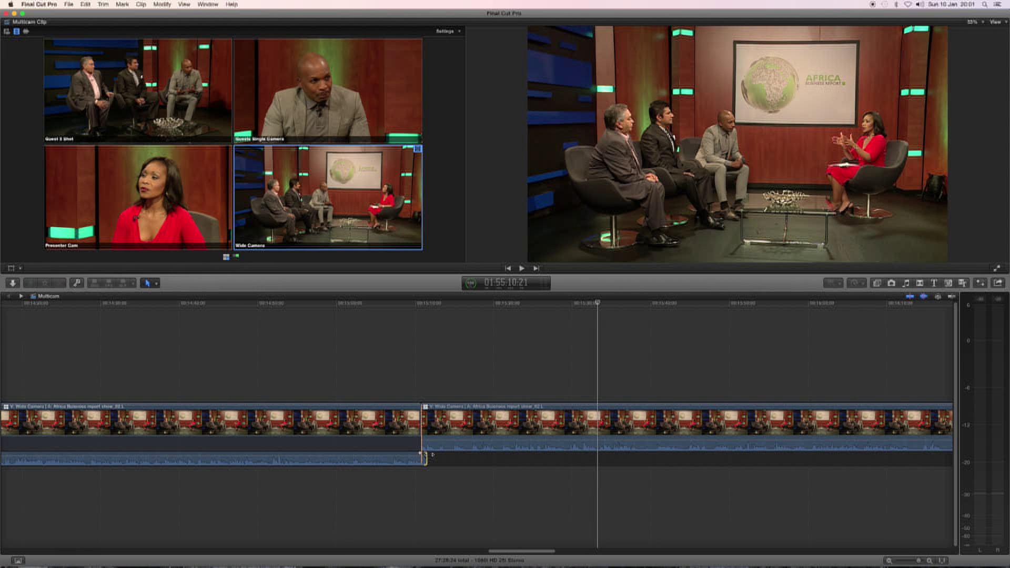
double_click(393, 463)
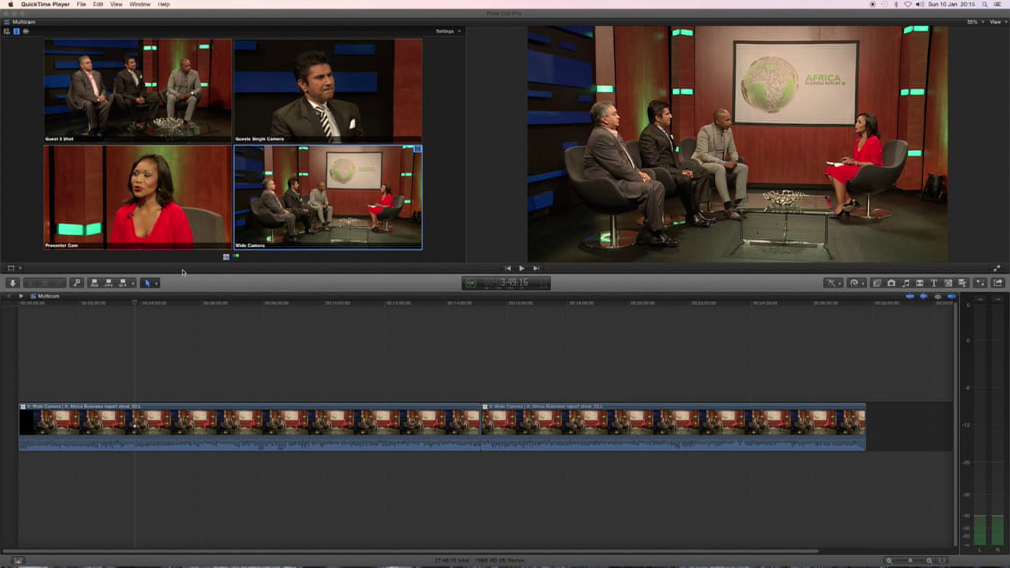
Step: Place the playhead at 3:42:15 in the first clip and cut its video to Guests Single Camera
left_click(135, 306)
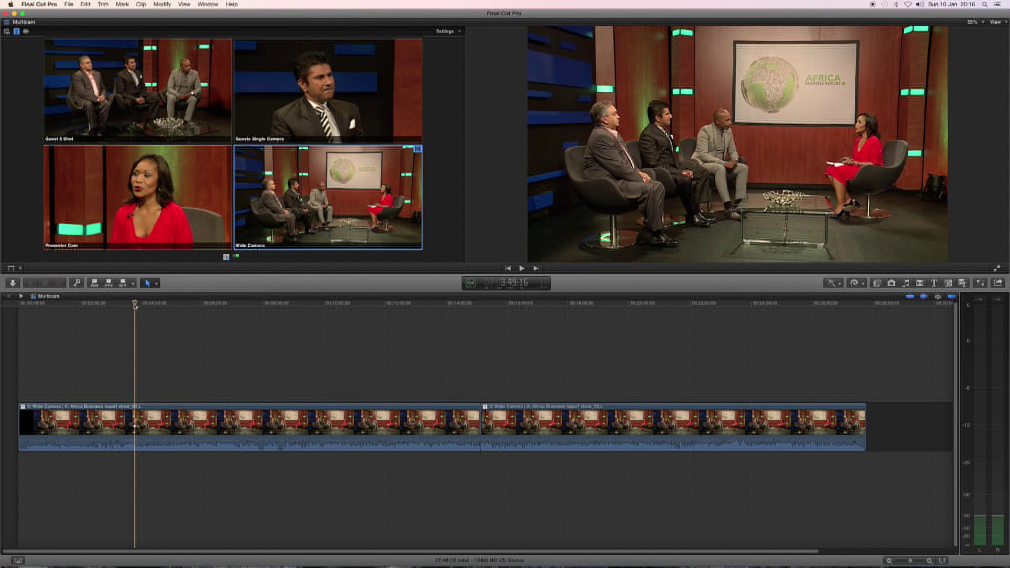
left_click(131, 305)
left_click(132, 305)
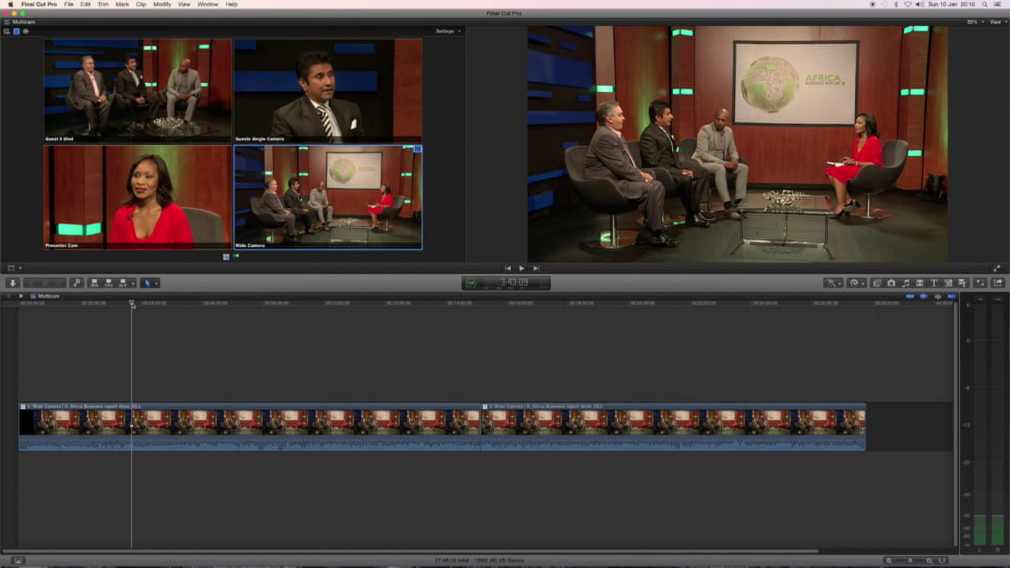
left_click_drag(132, 305, 132, 305)
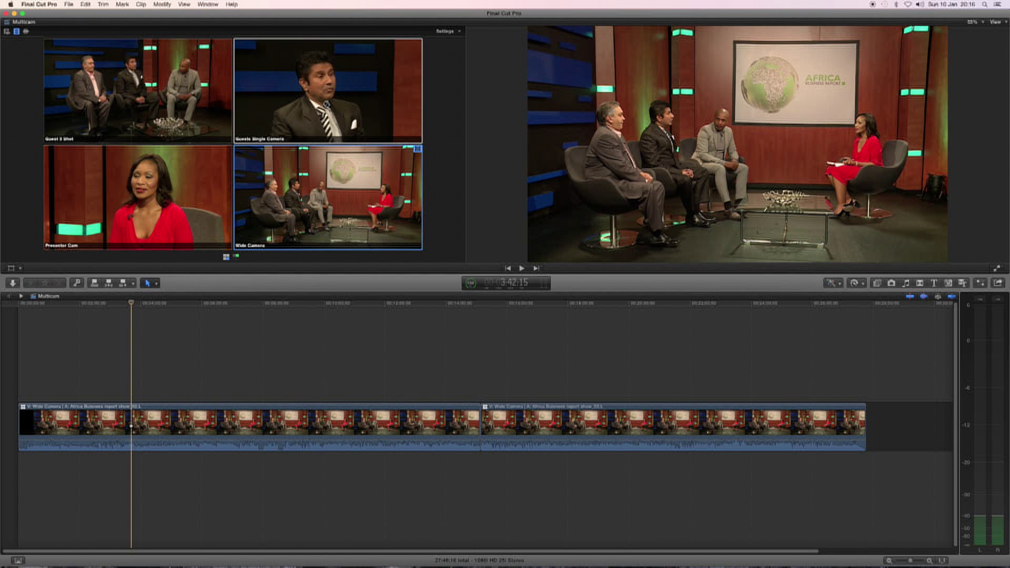
key("2")
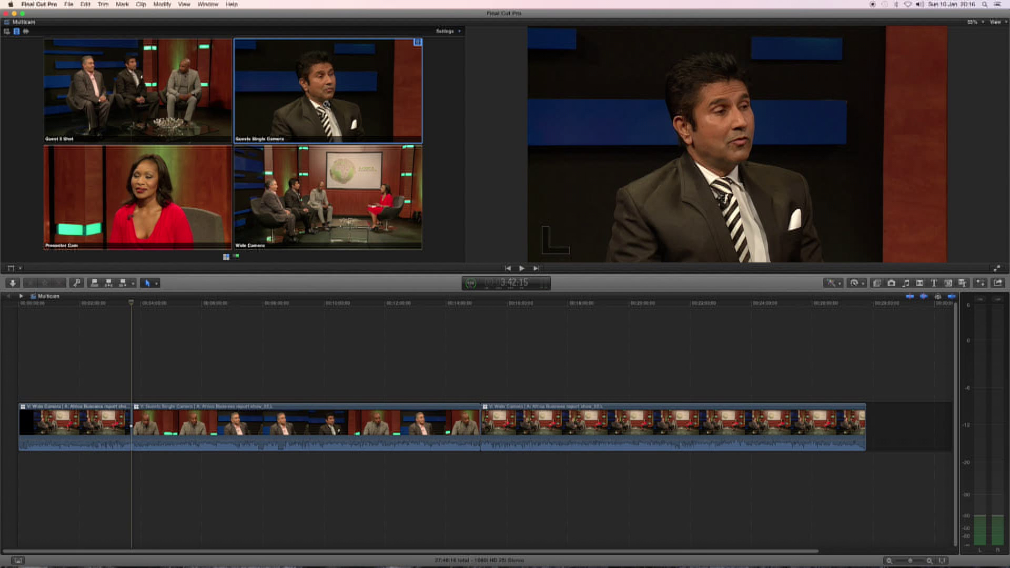
Step: Play the timeline and cut live to Presenter Cam, Wide Camera, Guest 3 Shot and Guests Single Camera
key("space")
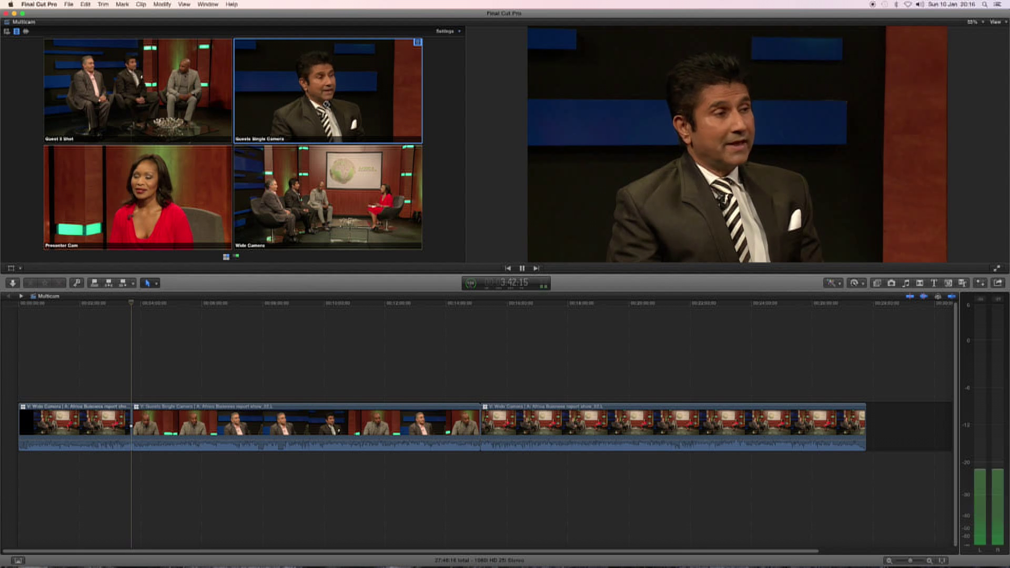
left_click(185, 181)
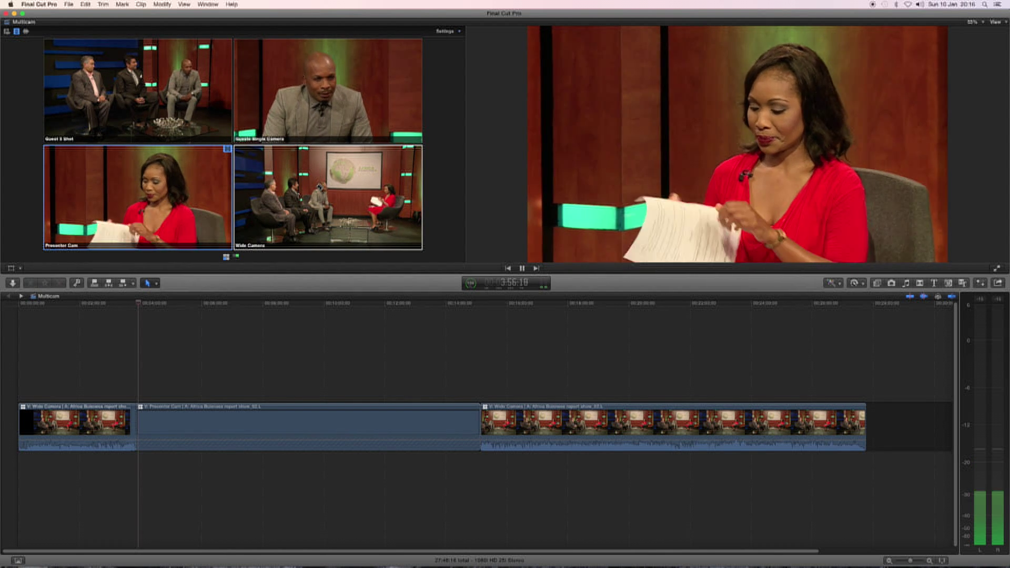
left_click(327, 198)
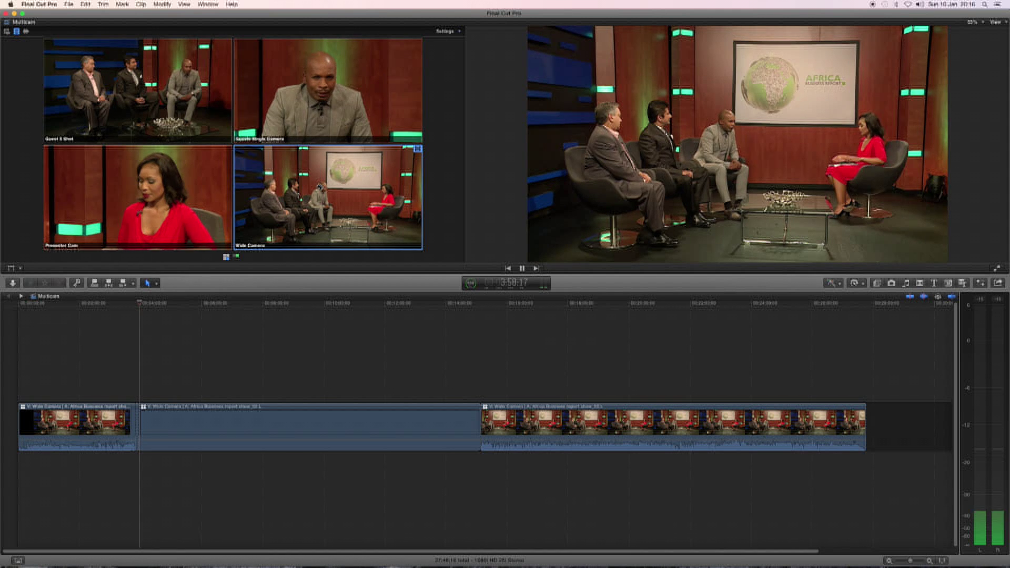
left_click(196, 107)
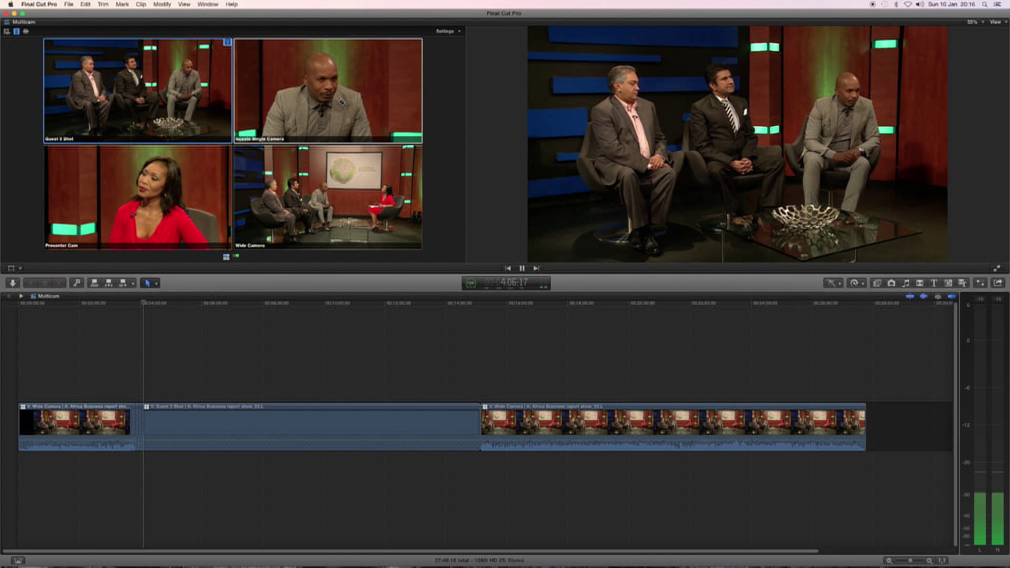
left_click(342, 102)
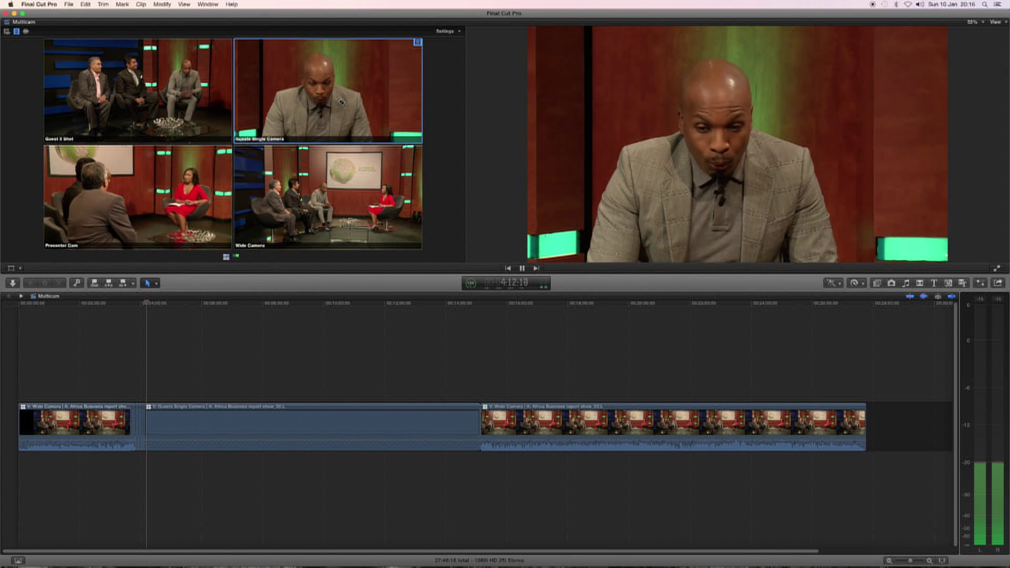
Step: Continue the live cuts with Guest 3 Shot, Presenter Cam, Wide Camera and Guests Single Camera, and stop playback
key("1")
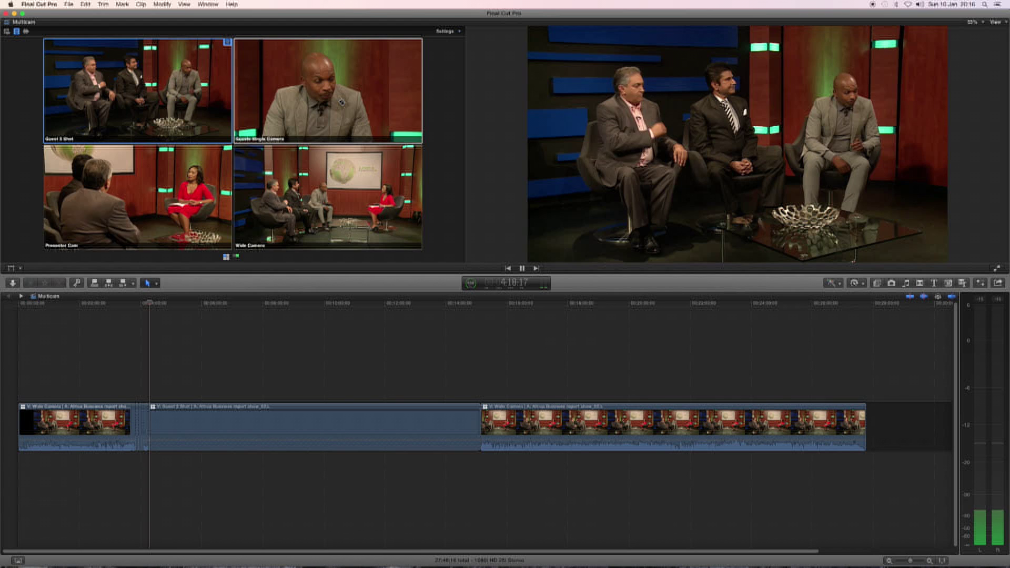
key("3")
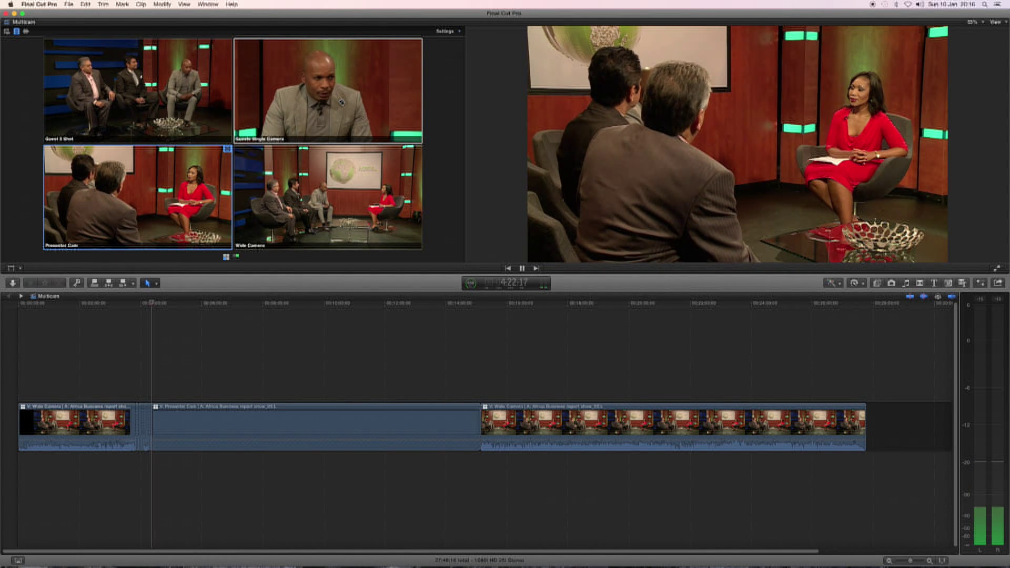
key("4")
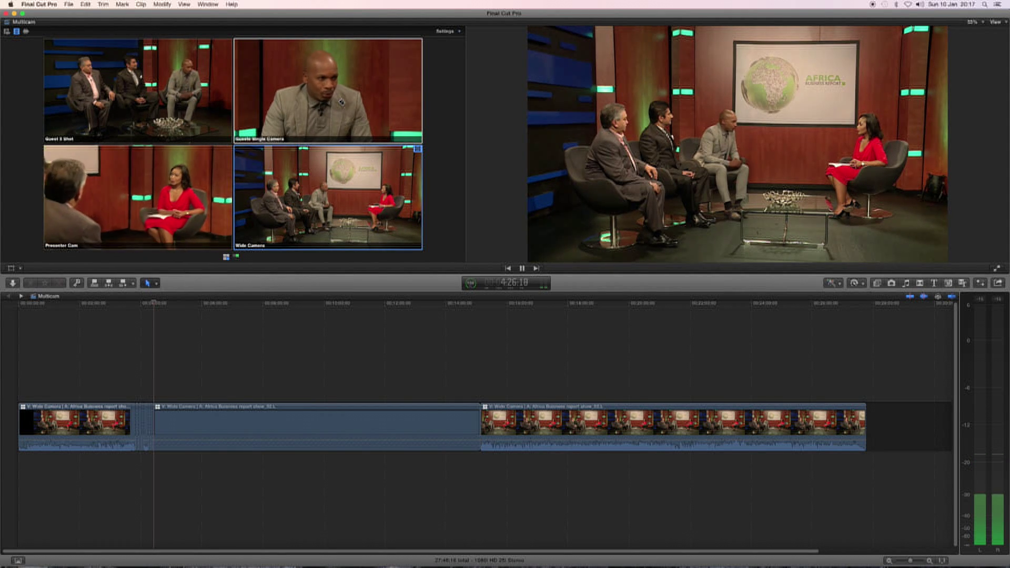
key("2")
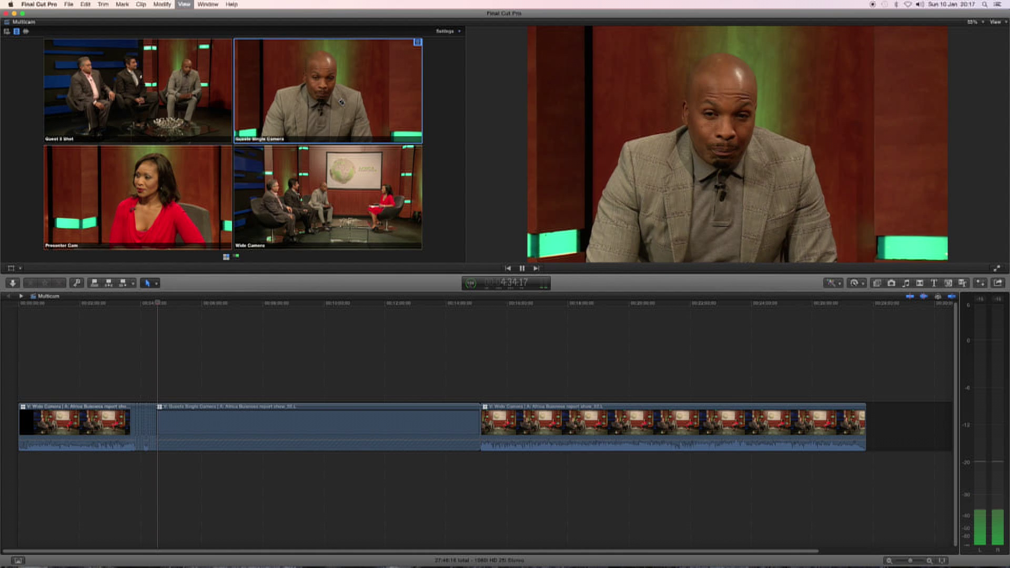
key("space")
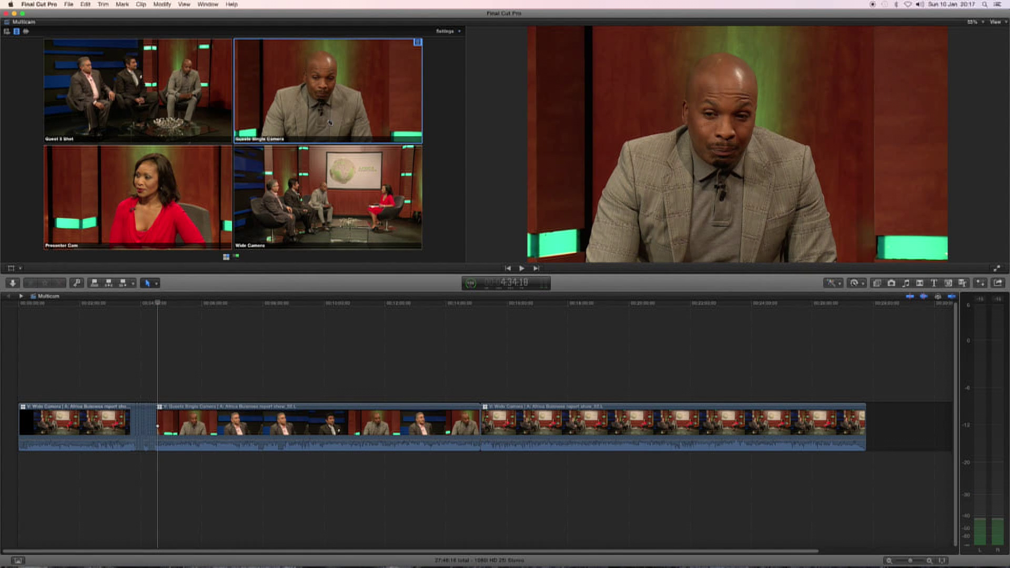
Step: Examine the new run of angle cuts up close, and return the playhead to the first of them at 3:42:15
key("s")
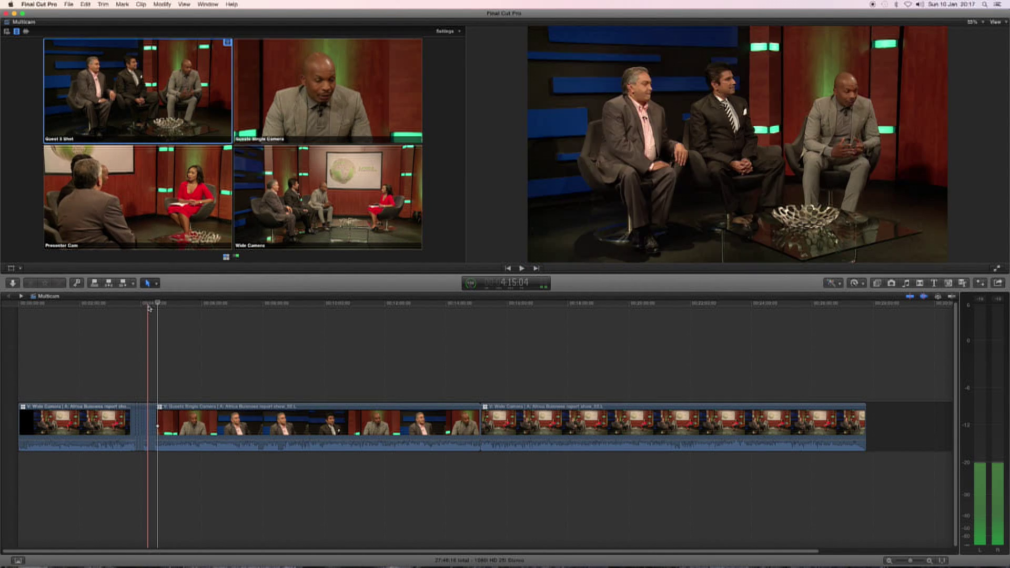
left_click(142, 304)
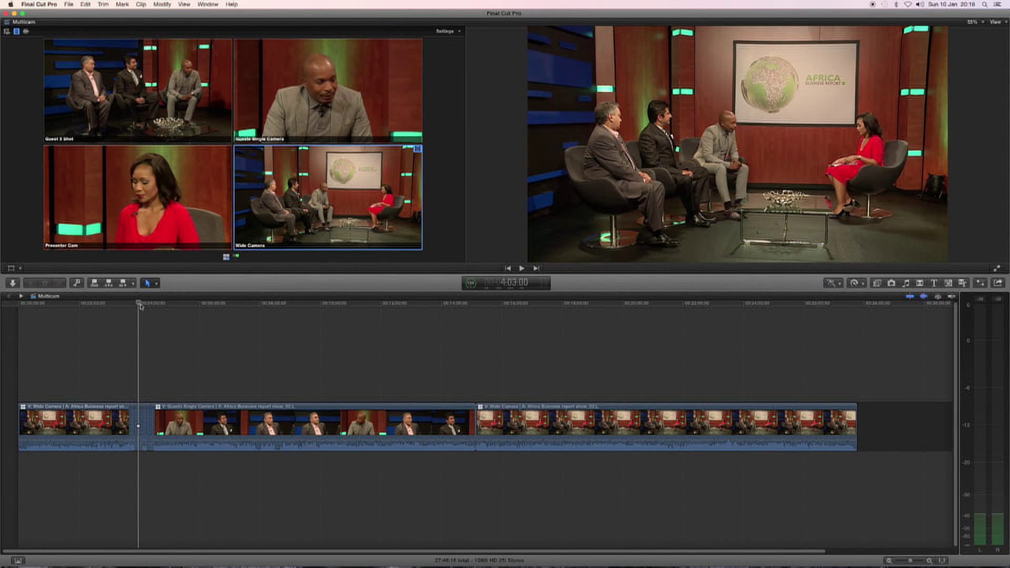
left_click_drag(142, 305, 147, 306)
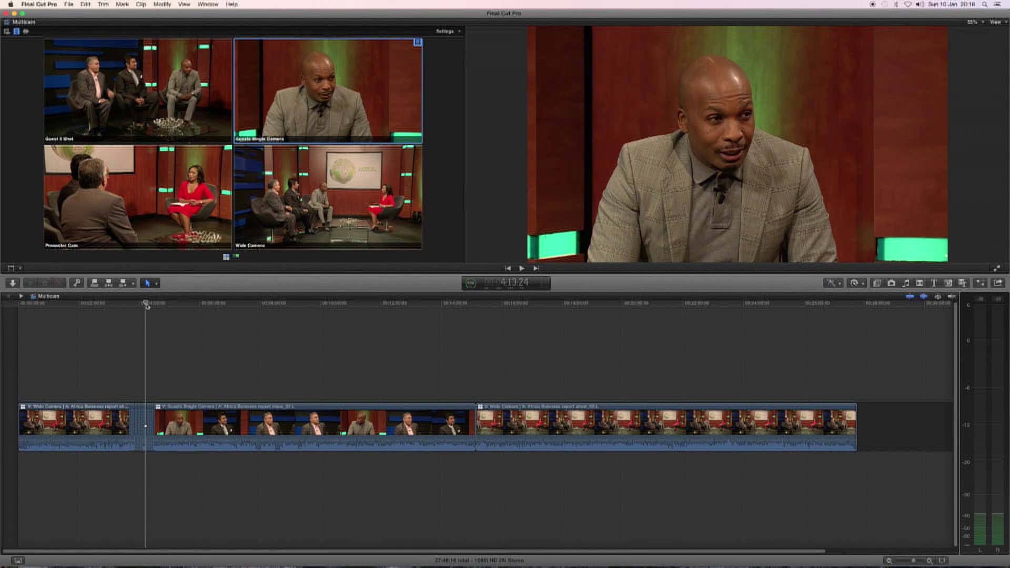
key("super+equal")
key("super+equal")
key("super+equal")
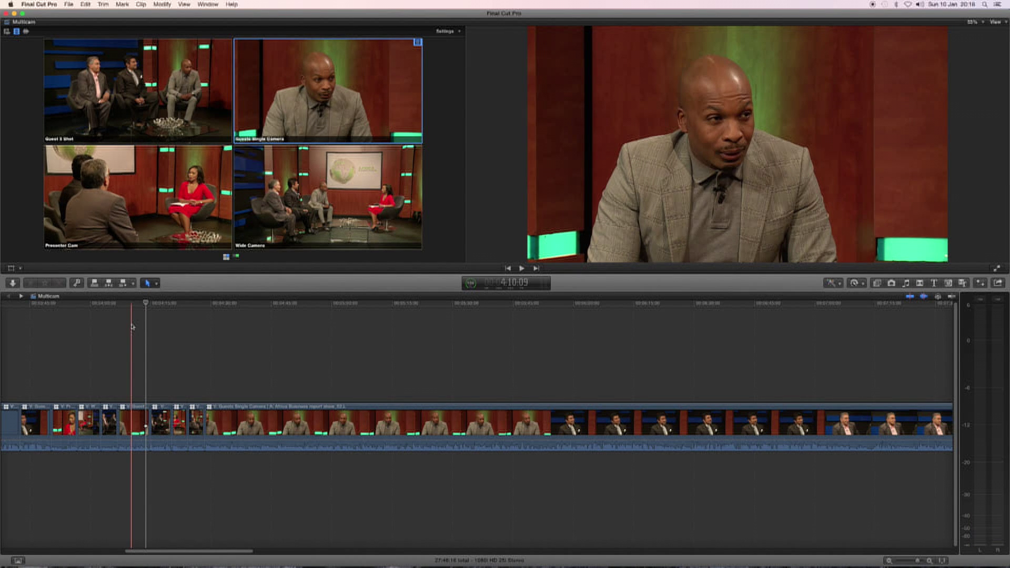
left_click_drag(179, 554, 158, 553)
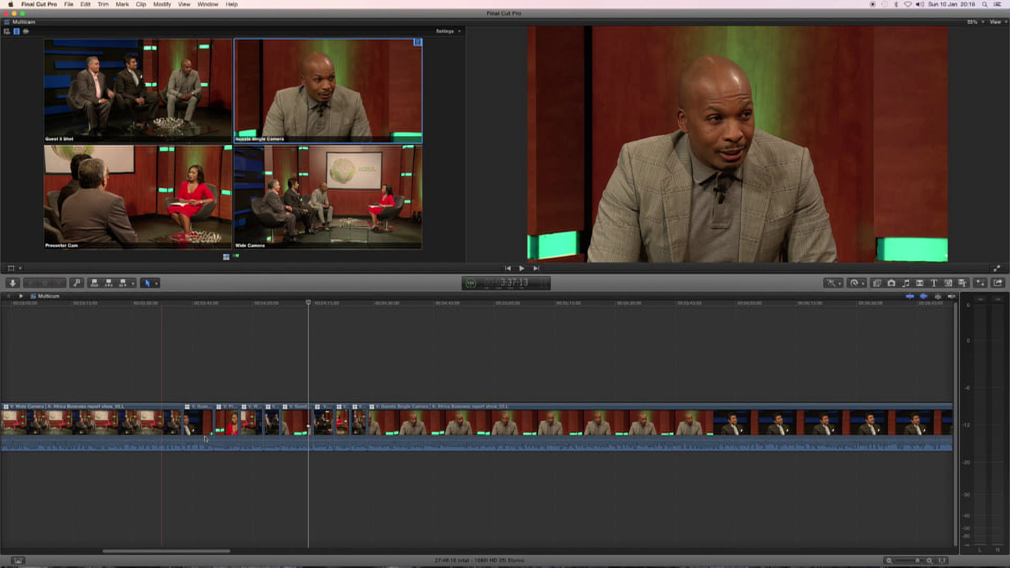
left_click(185, 306)
left_click_drag(185, 306, 183, 308)
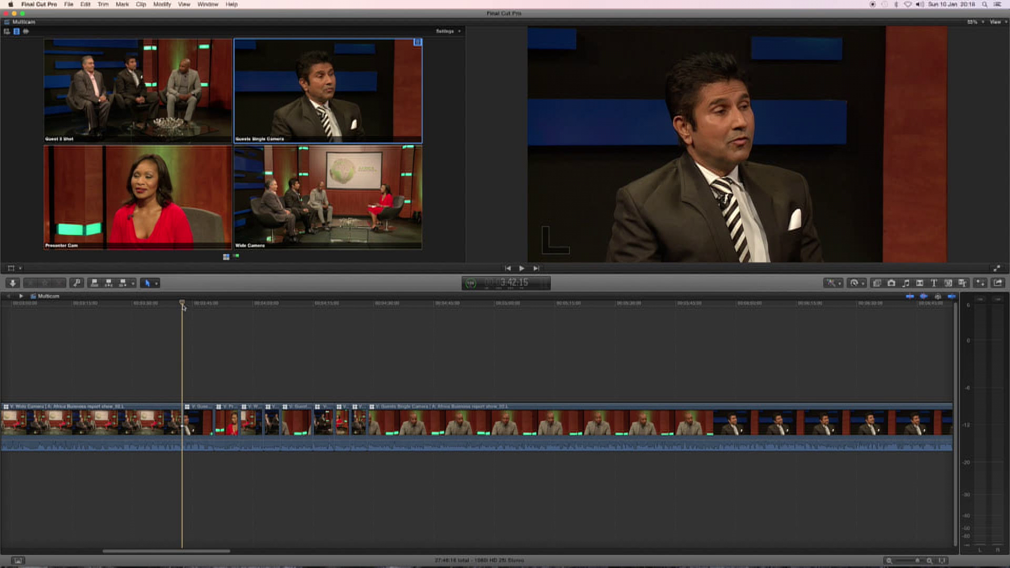
Step: Play from 3:42:15 to 3:48:13 and roll the cut between Guests Single Camera and Presenter Cam back to that frame
key("space")
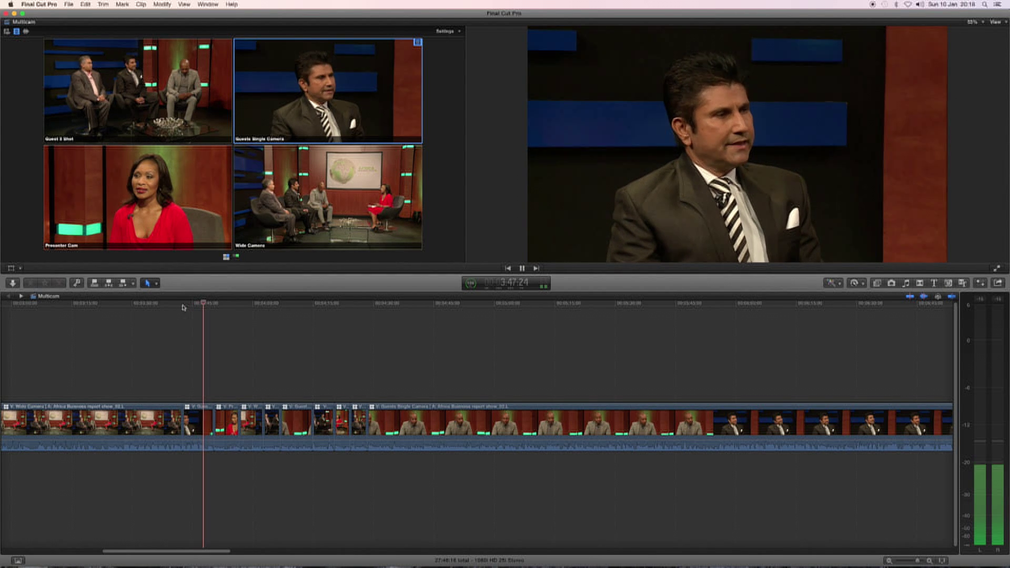
key("space")
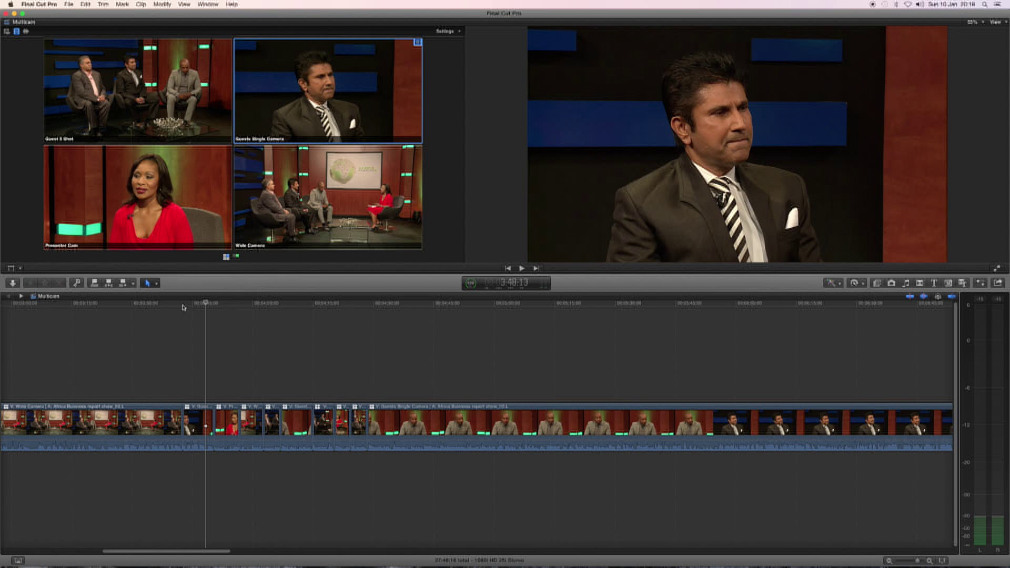
left_click(214, 423)
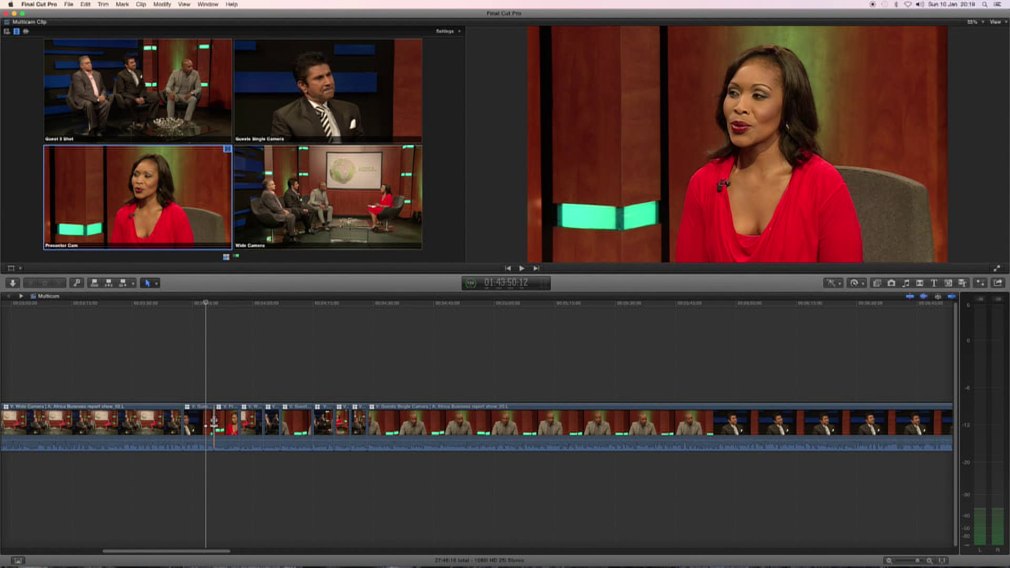
left_click_drag(211, 421, 208, 421)
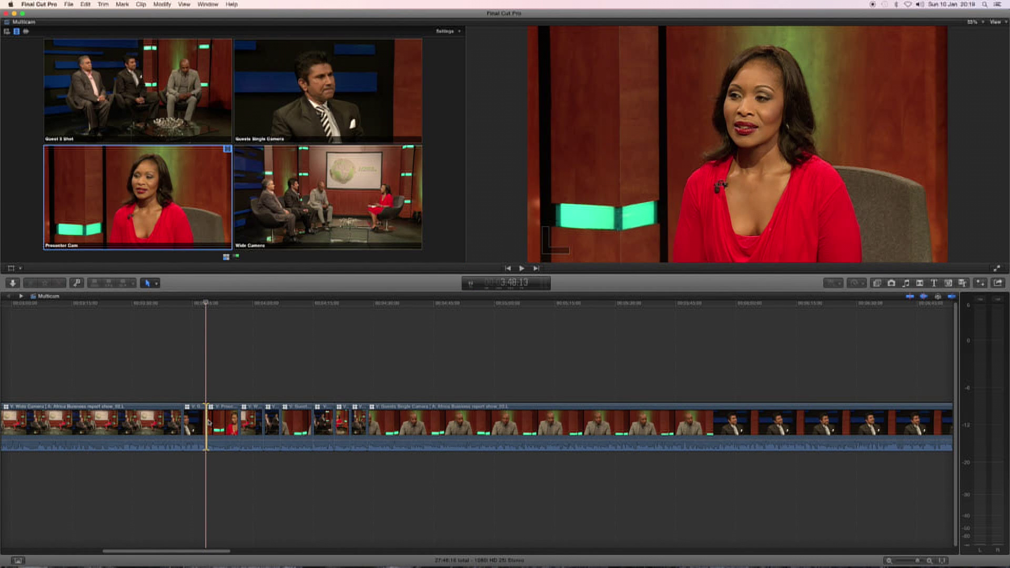
Step: Play on to 3:54:03 and roll the cut between Presenter Cam and Wide Camera back to the playhead
key("space")
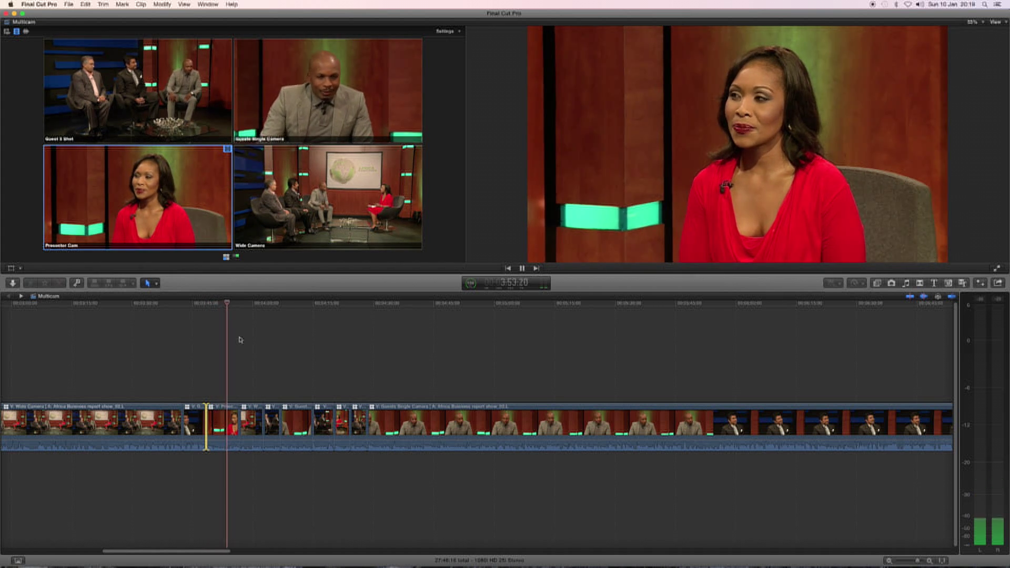
key("space")
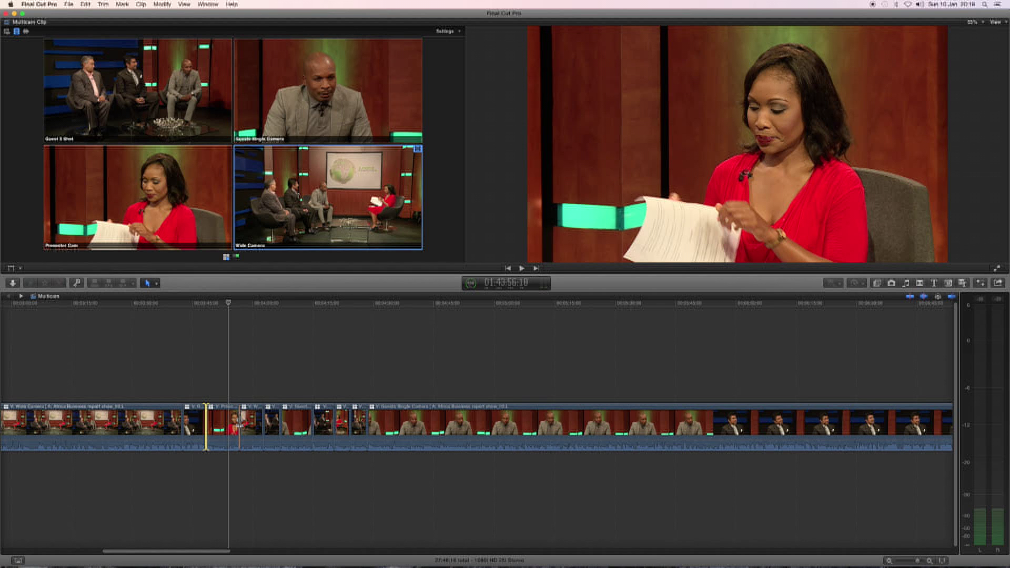
left_click_drag(236, 424, 229, 422)
Step: Place the playhead at 3:57:10, select the Wide Camera clip there and switch its angle to Guests Single Camera without adding a cut
left_click(242, 304)
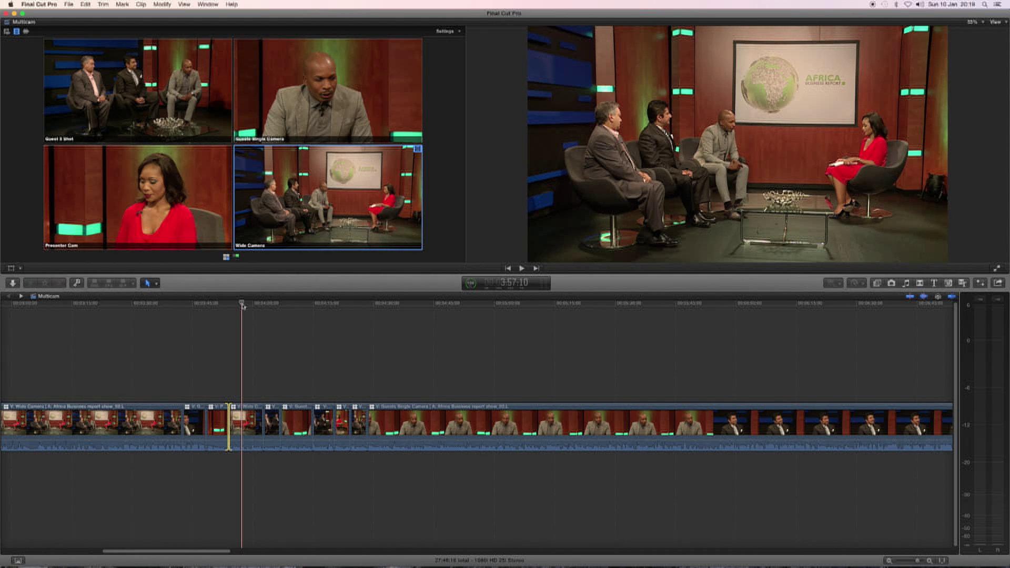
key("space")
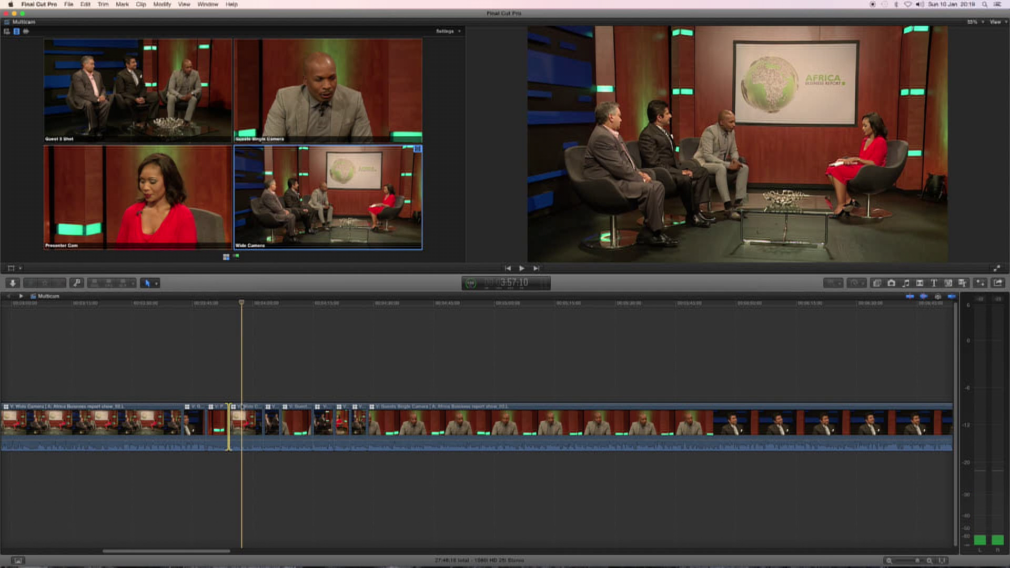
left_click(244, 414)
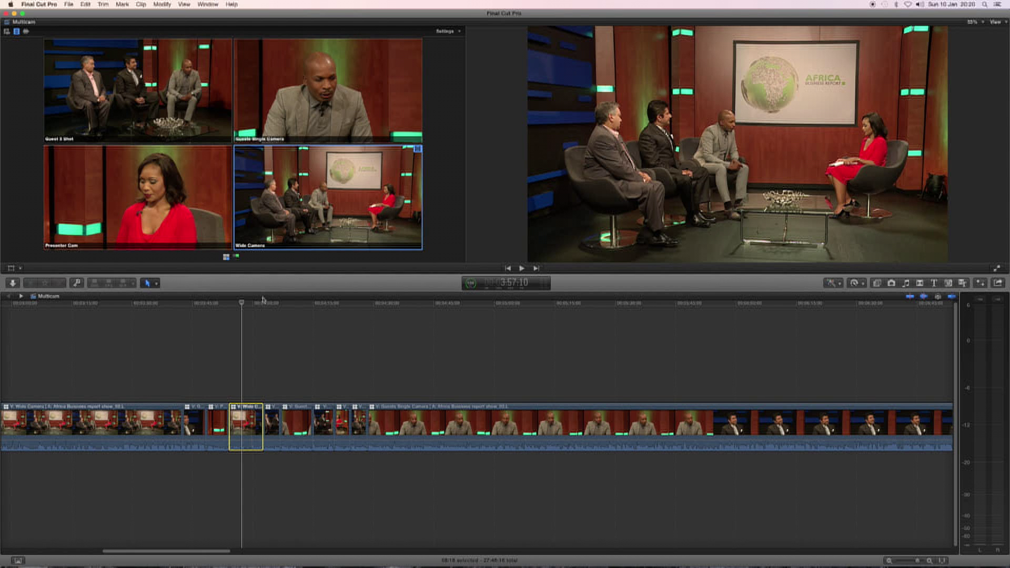
key("alt")
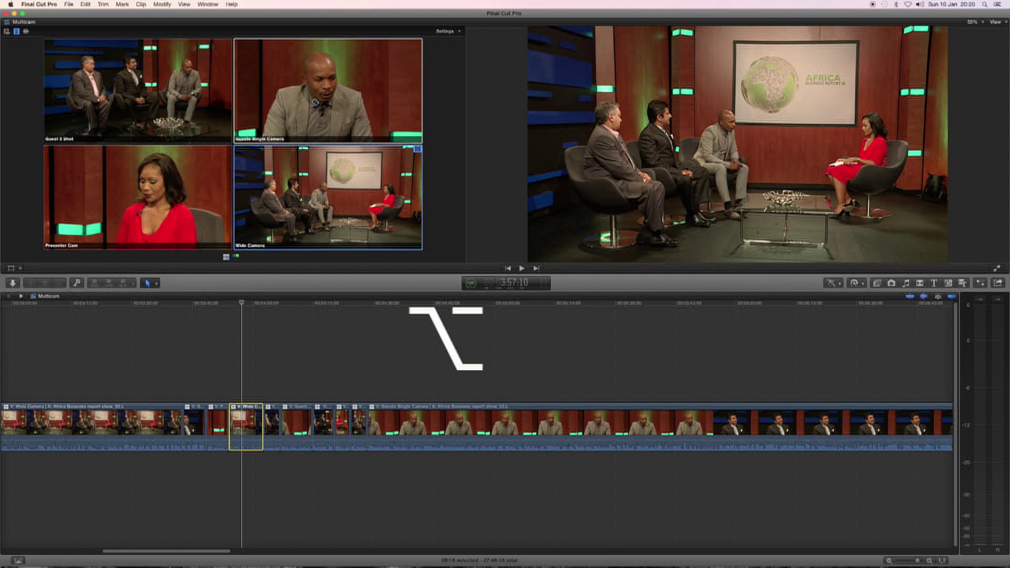
left_click(321, 101, "alt")
Step: Move the playhead to 3:58:07 in the selected clip and switch its angle back to Wide Camera without cutting
left_click(251, 410)
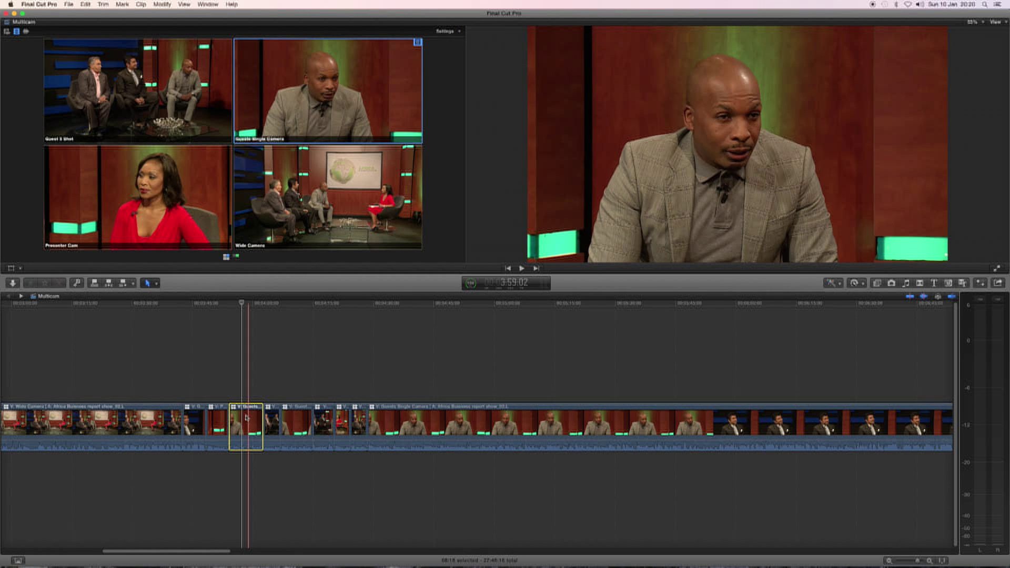
left_click(249, 306)
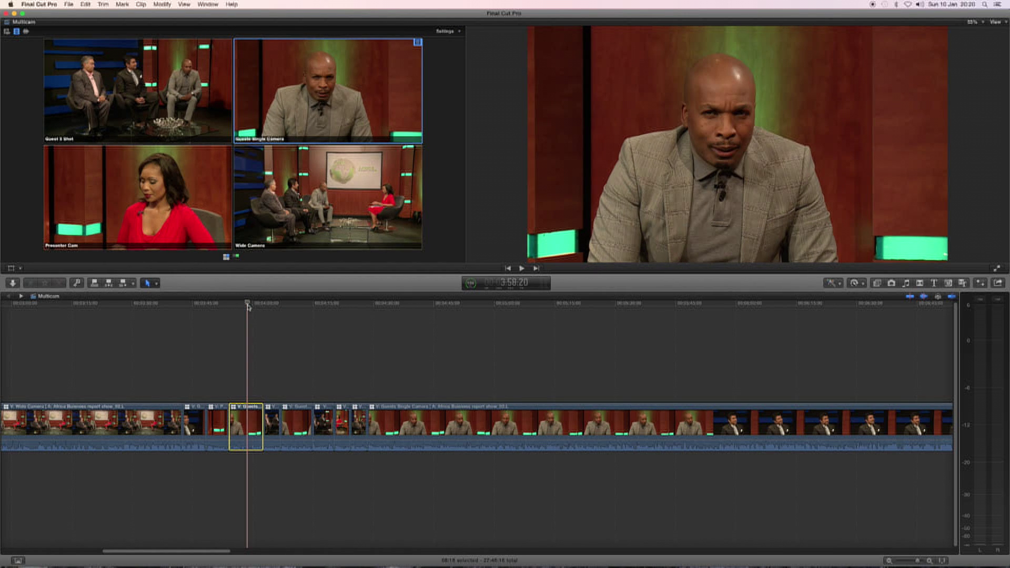
left_click_drag(247, 306, 246, 308)
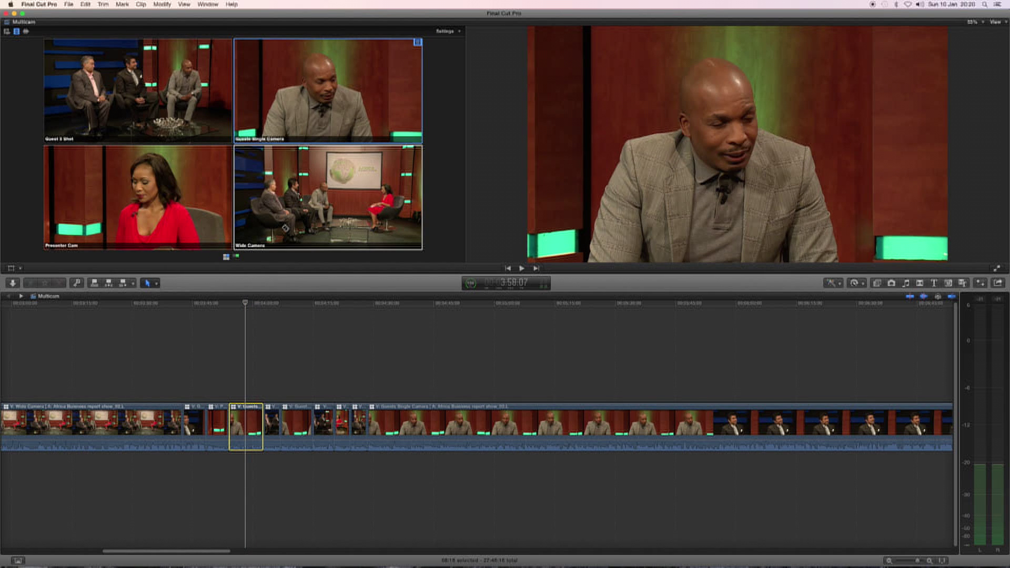
left_click(283, 229)
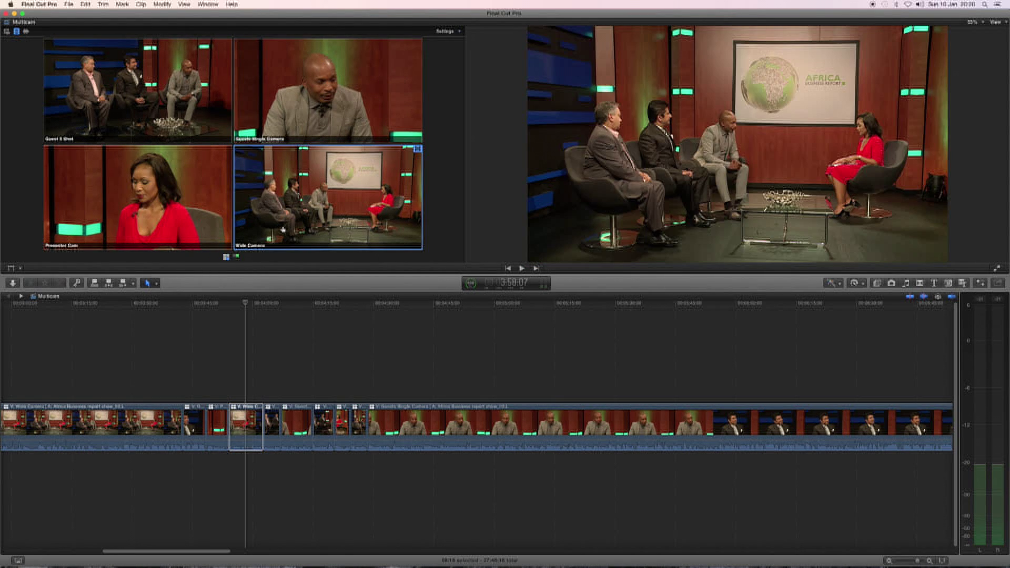
Step: Return the playhead to the selected clip's start at 3:54:03, switch its angle to Guests Single Camera without cutting, and play from 3:52:06 to review
left_click(243, 305)
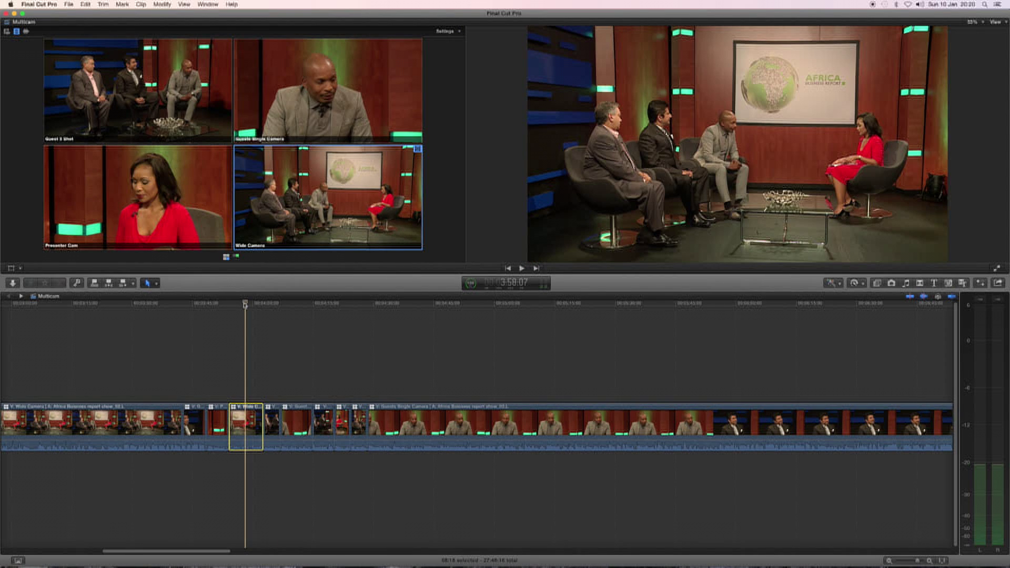
left_click_drag(243, 304, 229, 305)
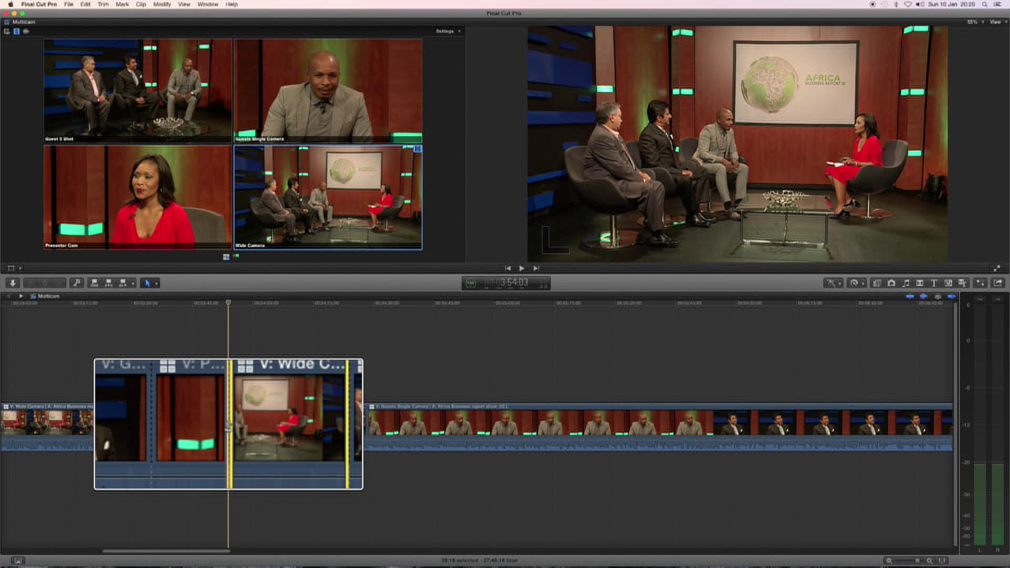
left_click_drag(229, 427, 228, 421)
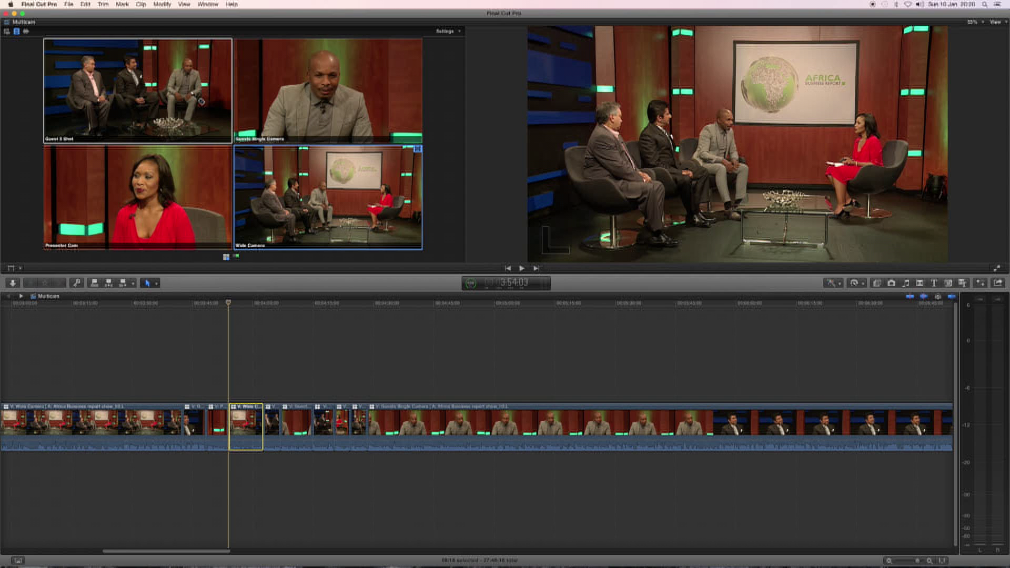
left_click(272, 98)
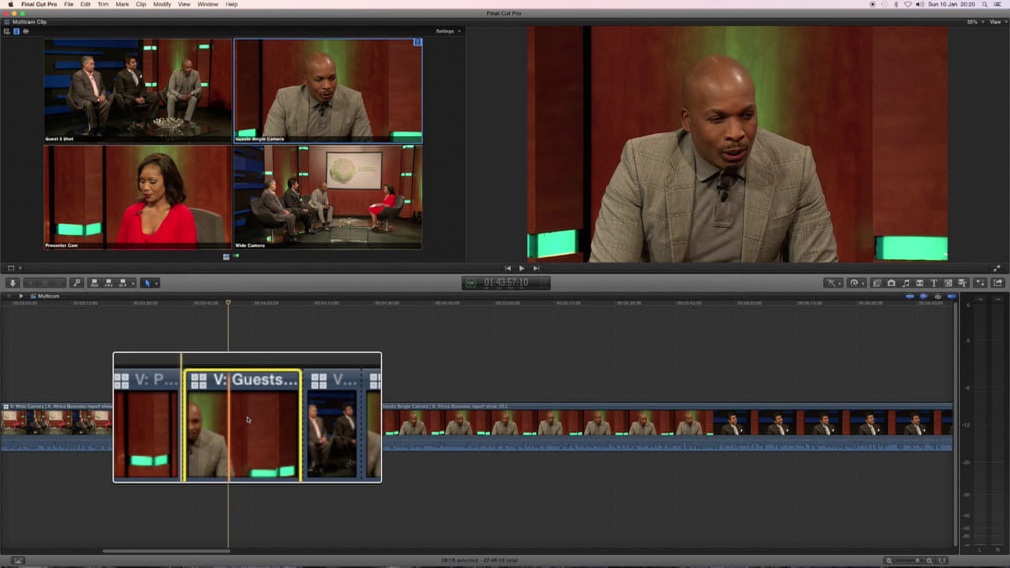
left_click(221, 307)
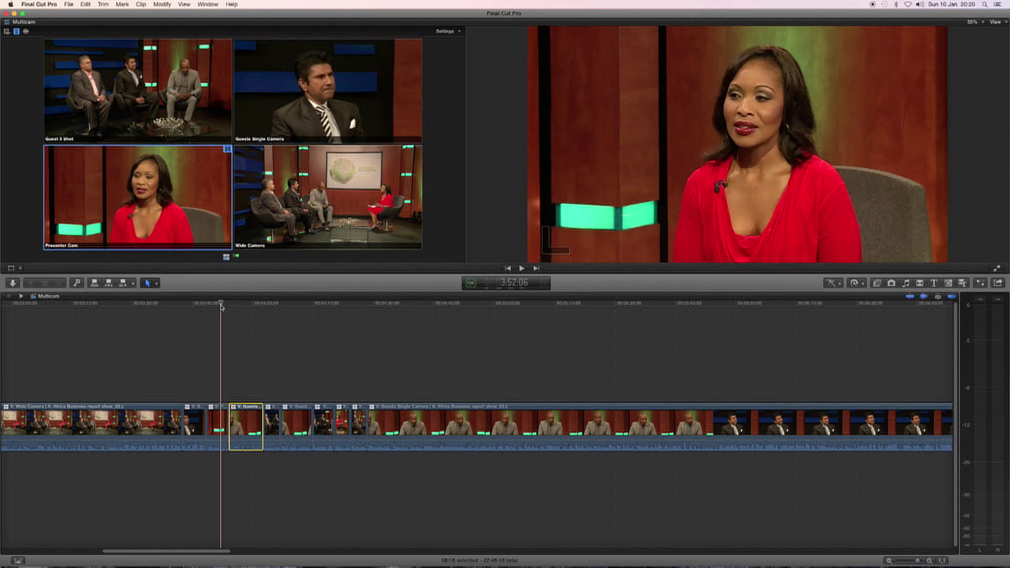
key("space")
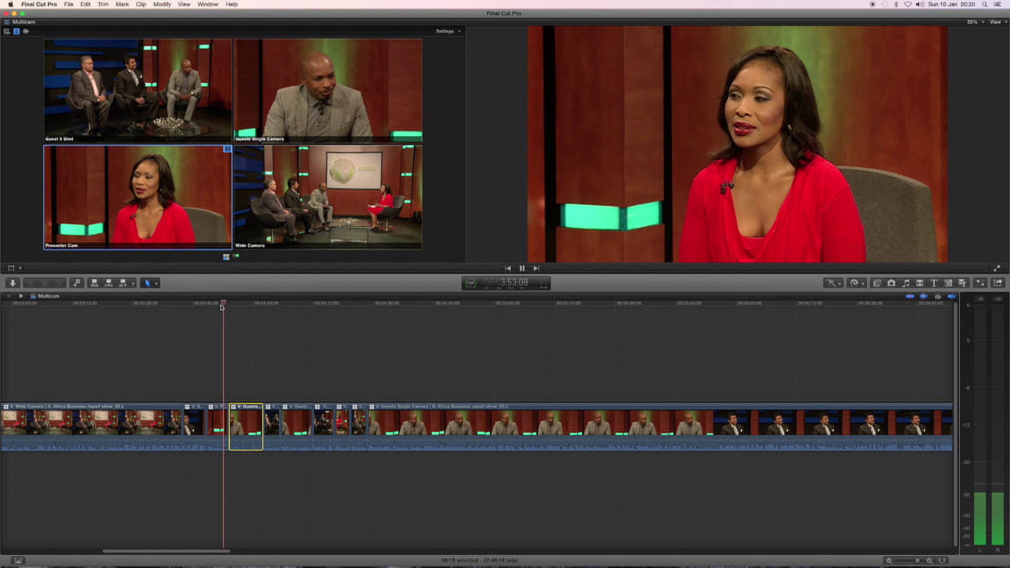